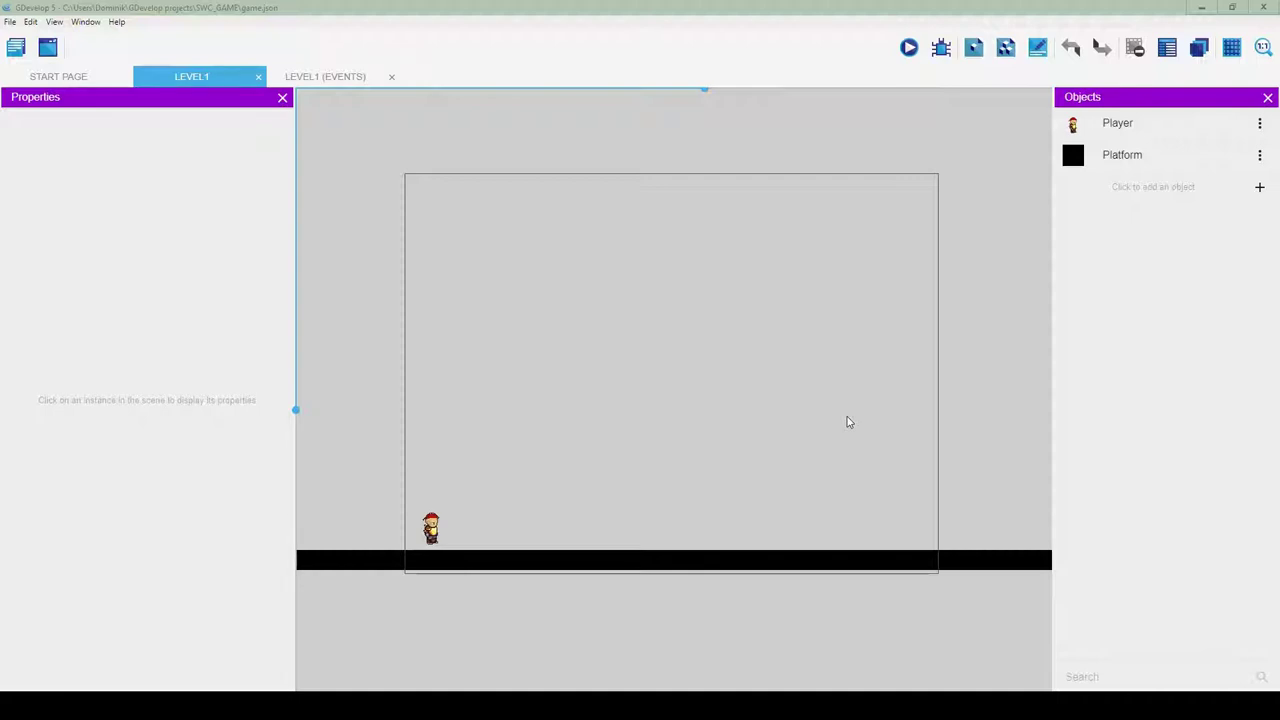
click(1260, 189)
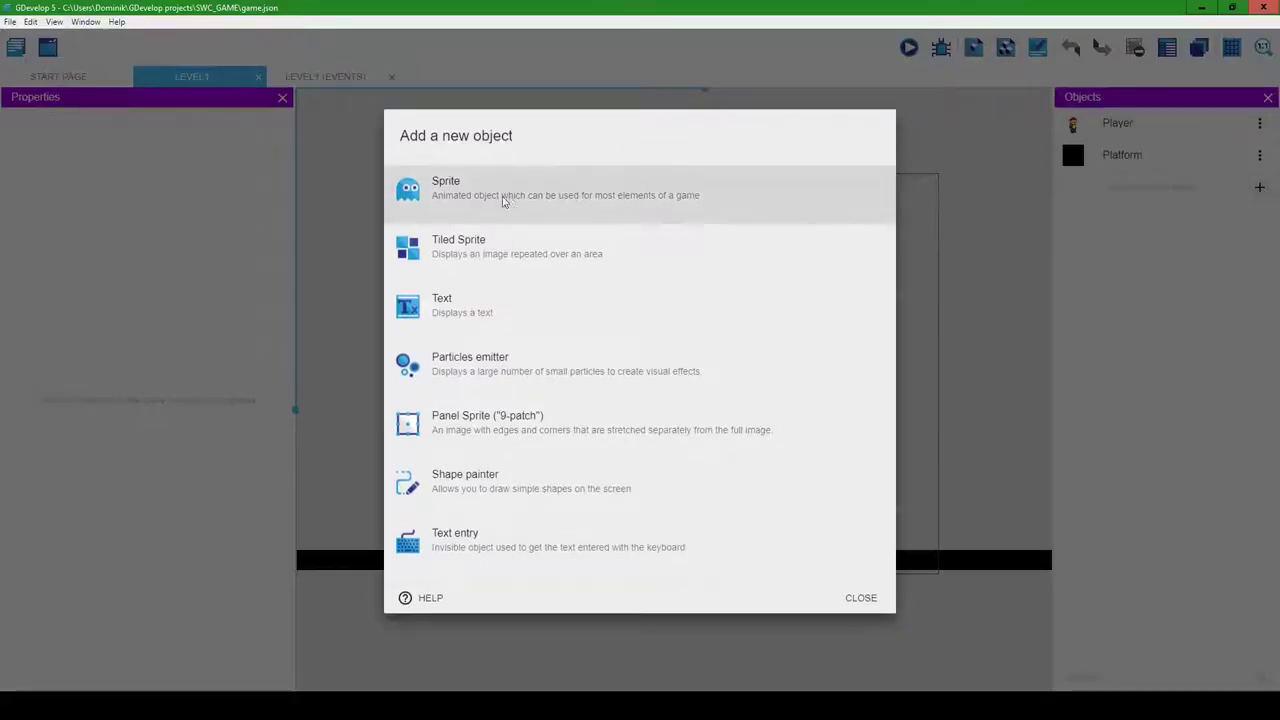
click(506, 198)
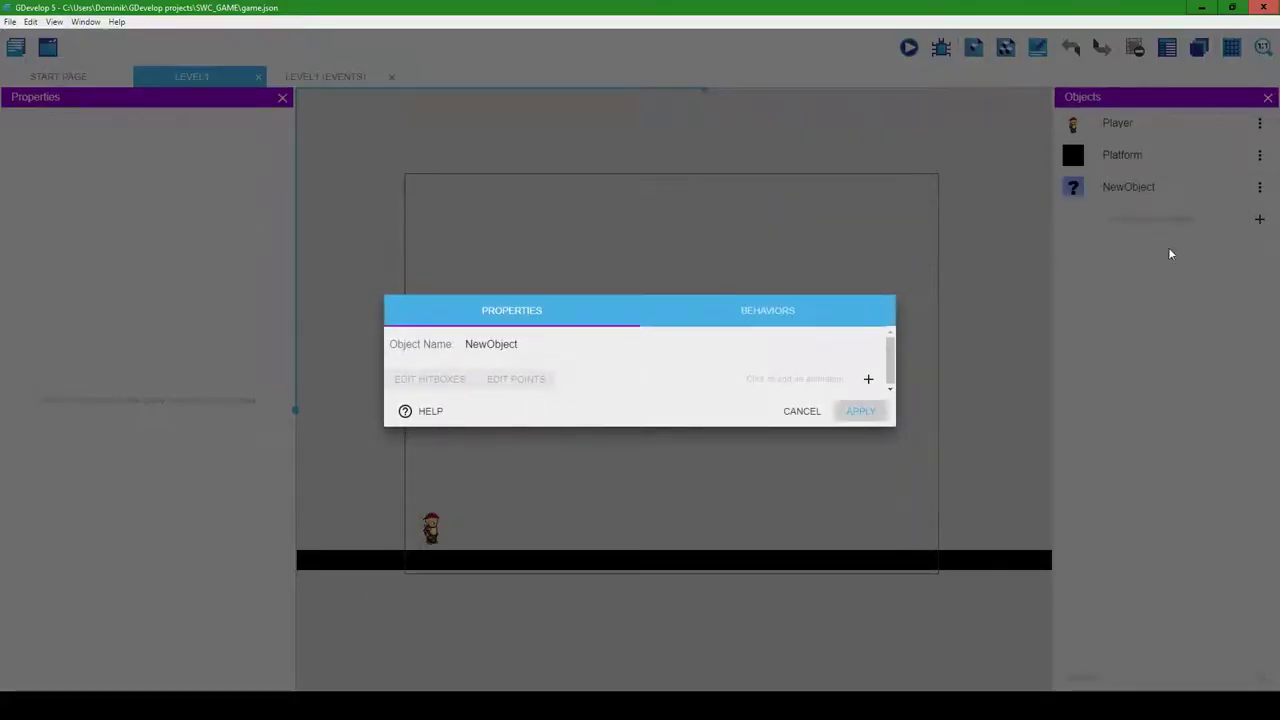
click(802, 411)
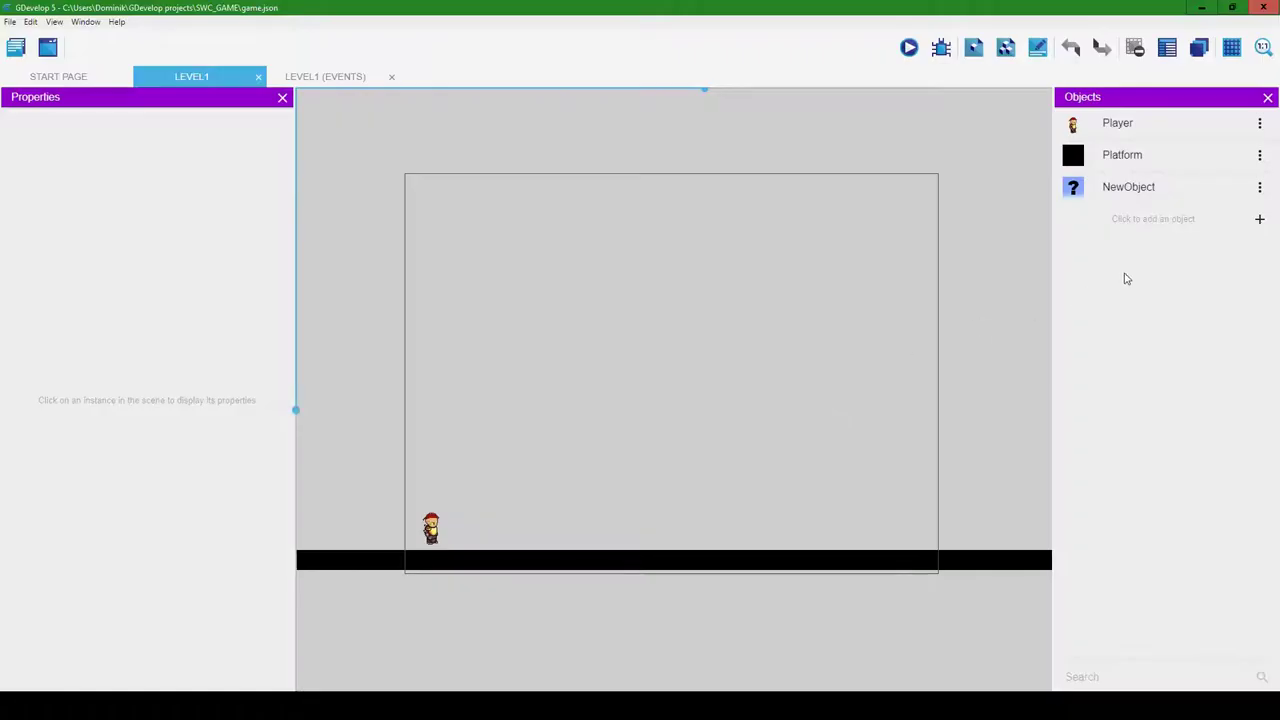
Add a new Sprite object to the scene's objects and name it Enemy
click(1259, 219)
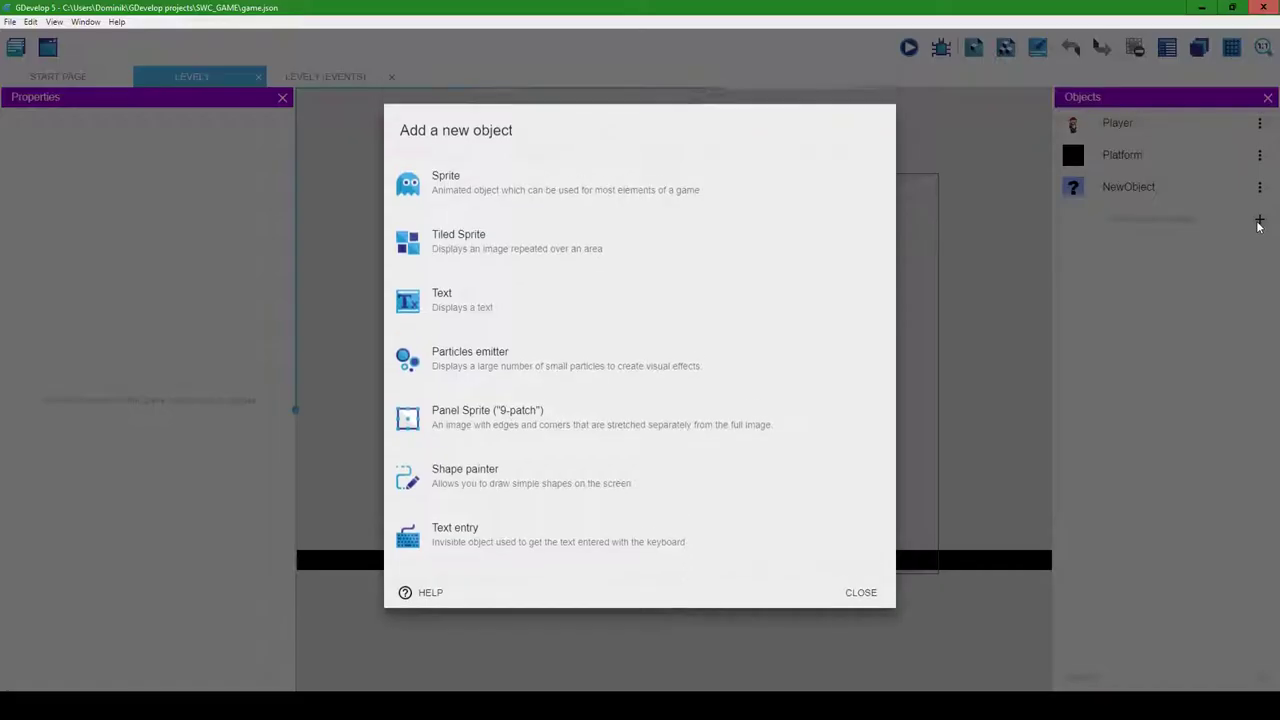
click(529, 185)
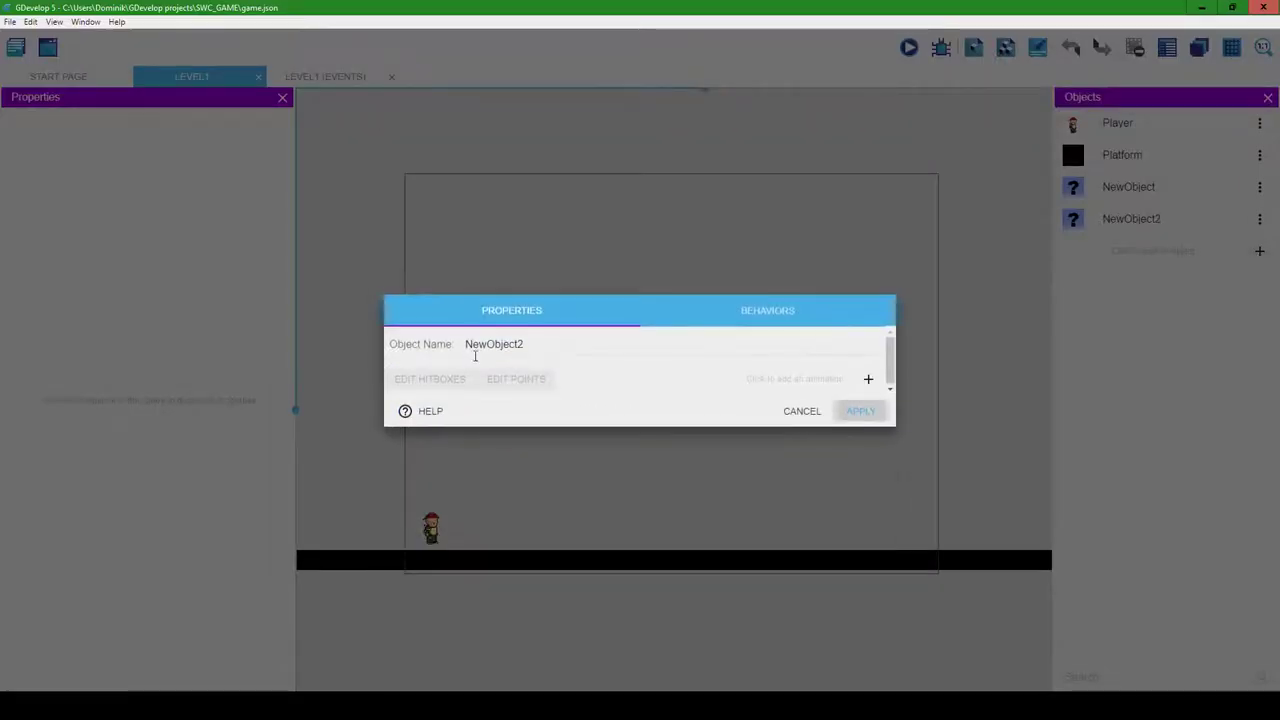
click(544, 343)
key(ctrl+a)
text(Enem)
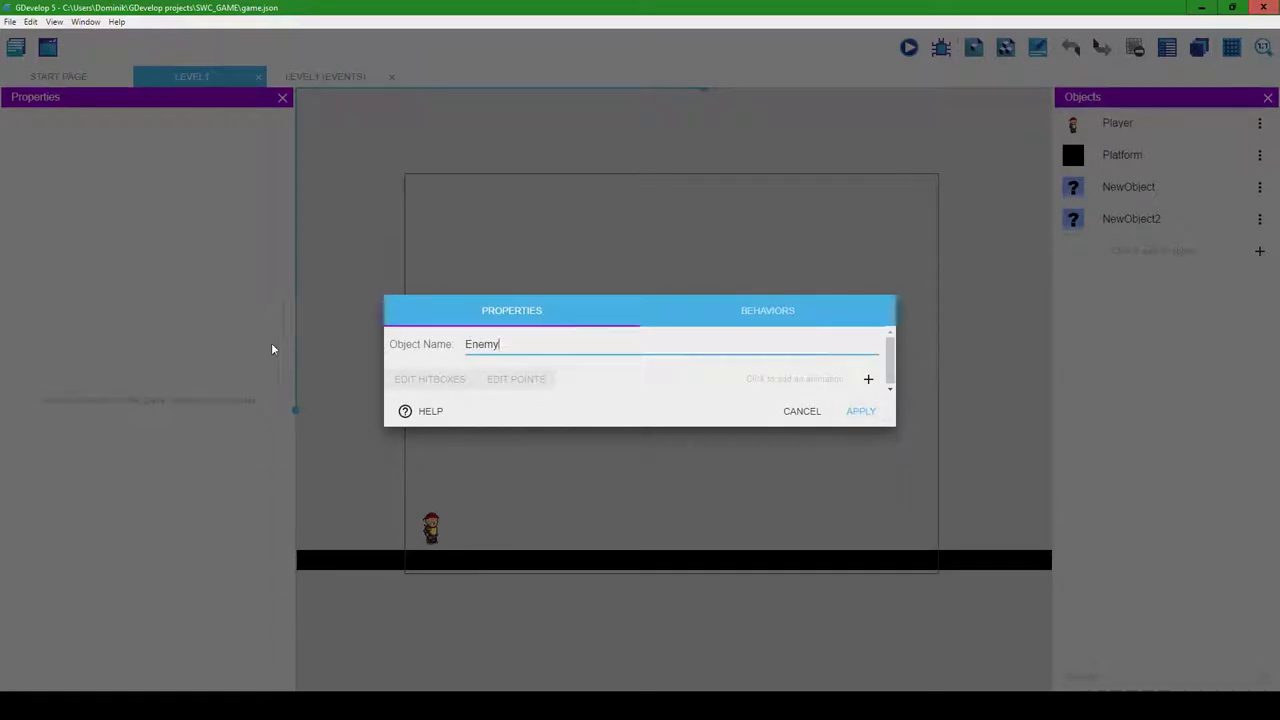
click(740, 327)
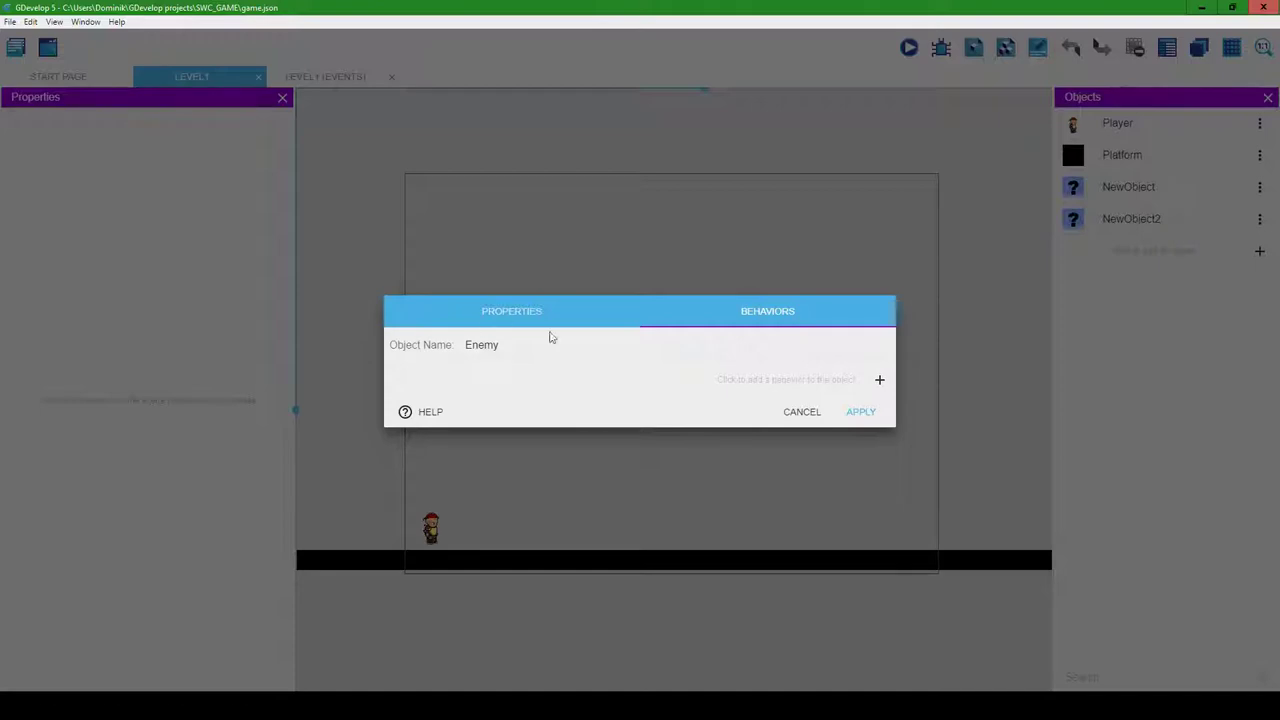
click(512, 312)
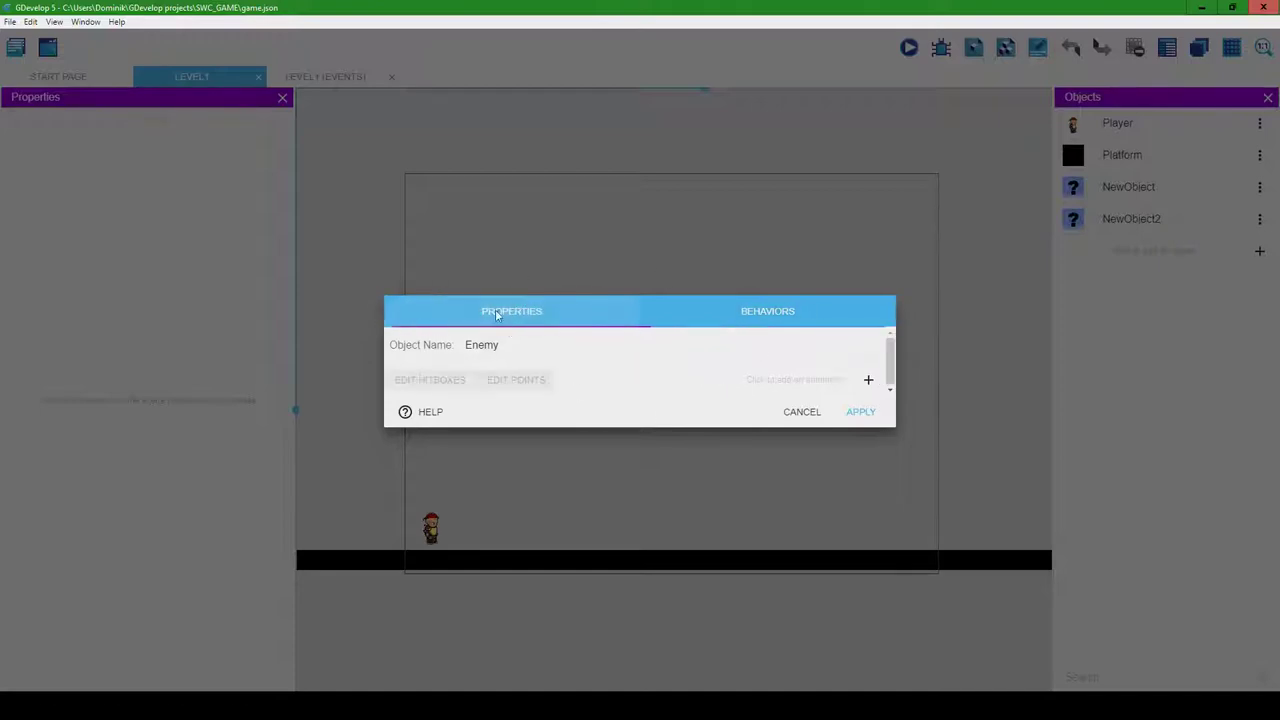
Add an animation to the Enemy object and name it Walk
click(868, 380)
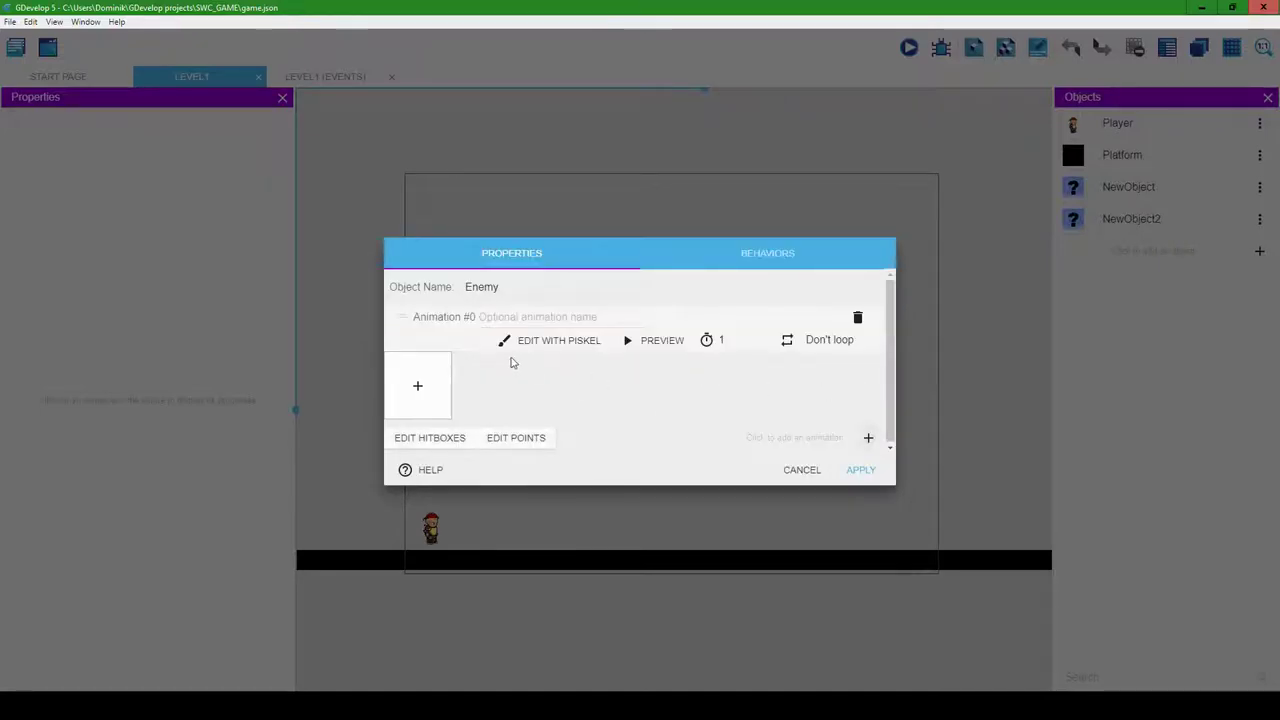
click(519, 316)
text(Walk)
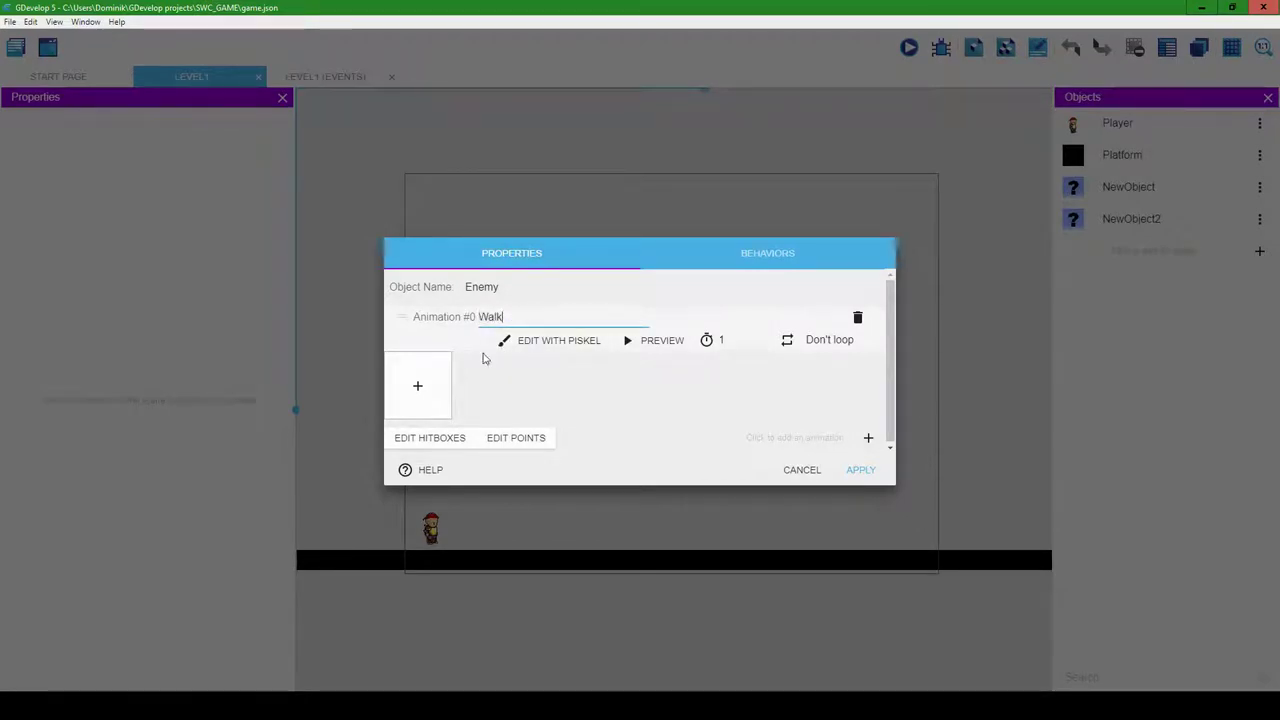
Load tile143.png through tile151.png from the Desktop sprites/enemy/walk folder as the Walk animation's frames and apply the object
click(437, 376)
click(418, 389)
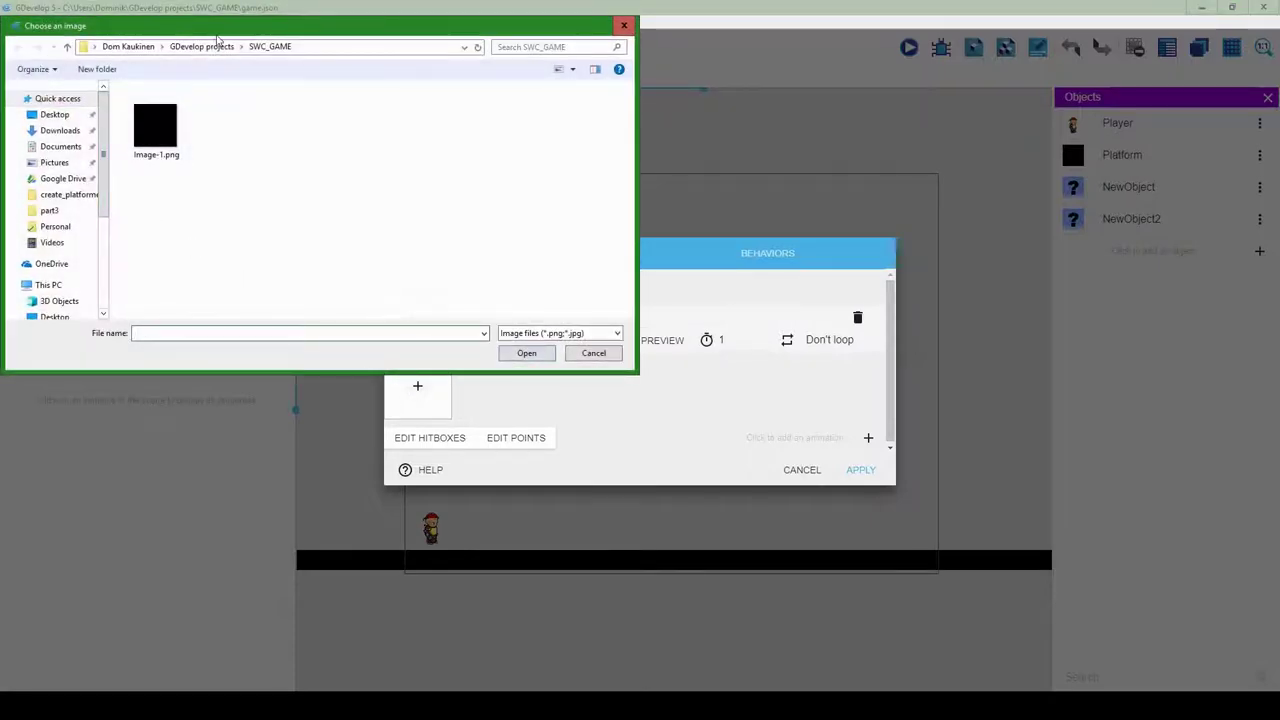
click(56, 115)
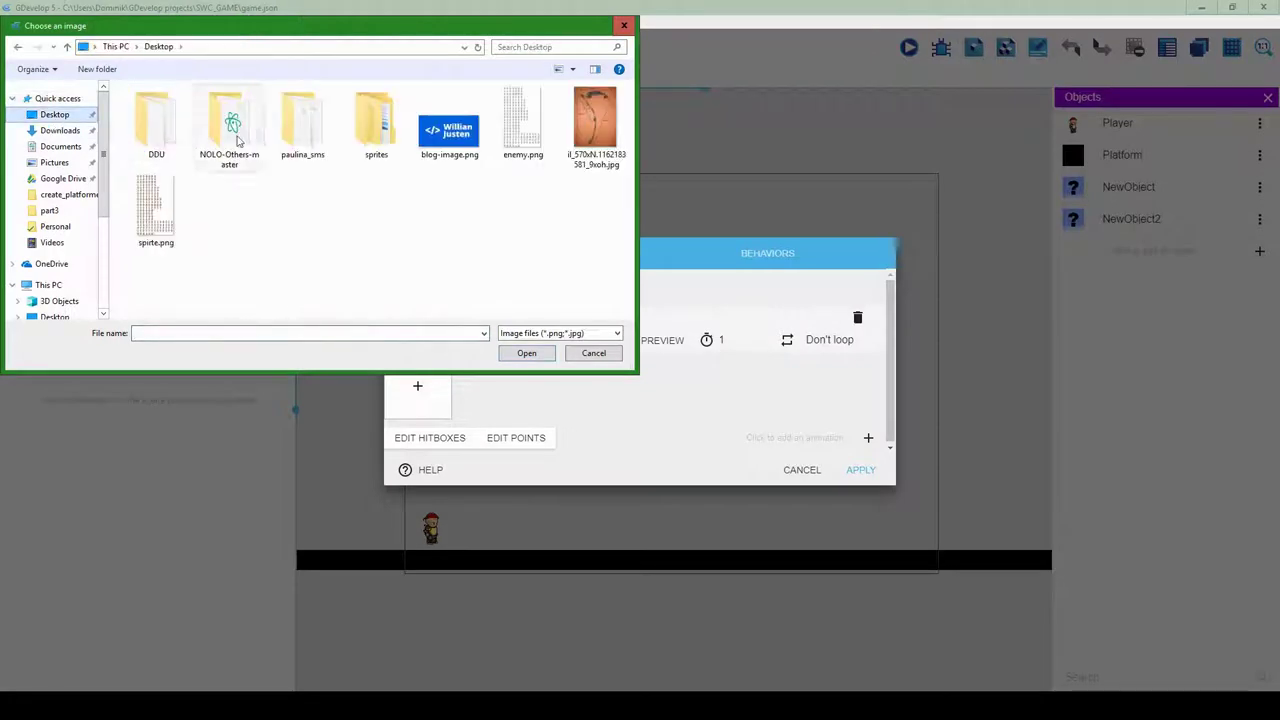
double_click(376, 135)
double_click(168, 128)
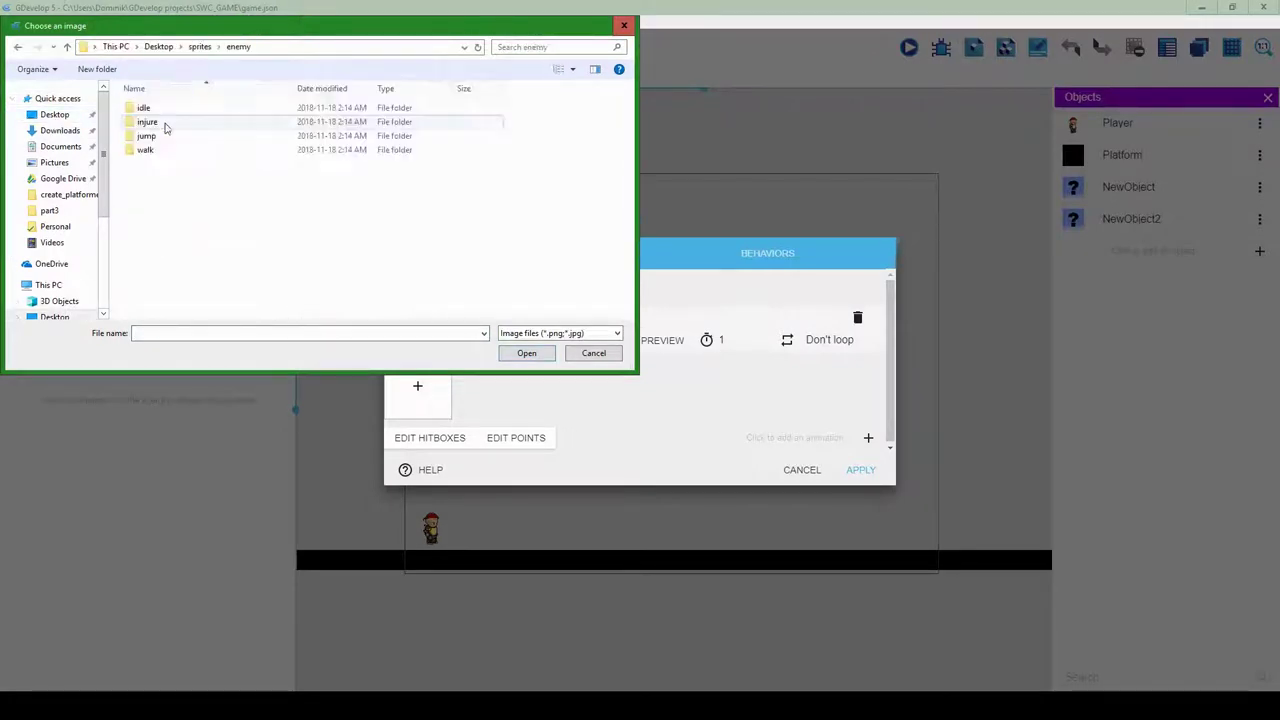
double_click(146, 150)
click(153, 138)
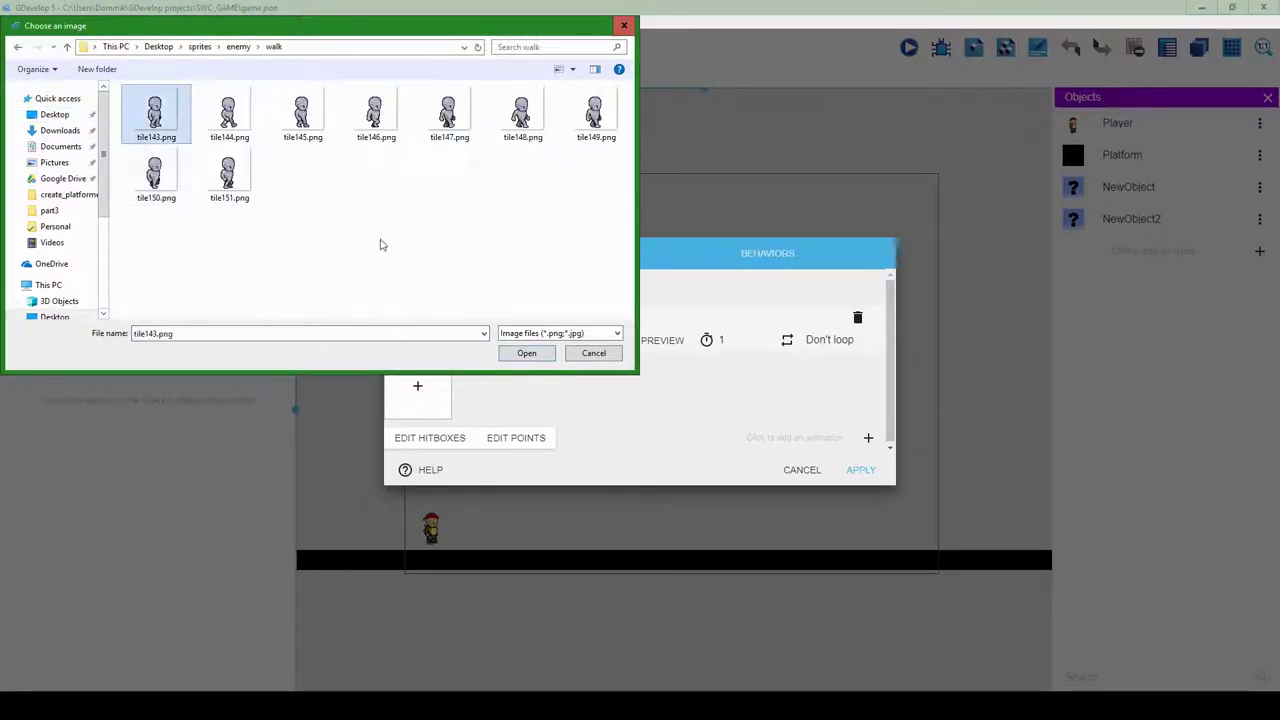
shift+click(229, 176)
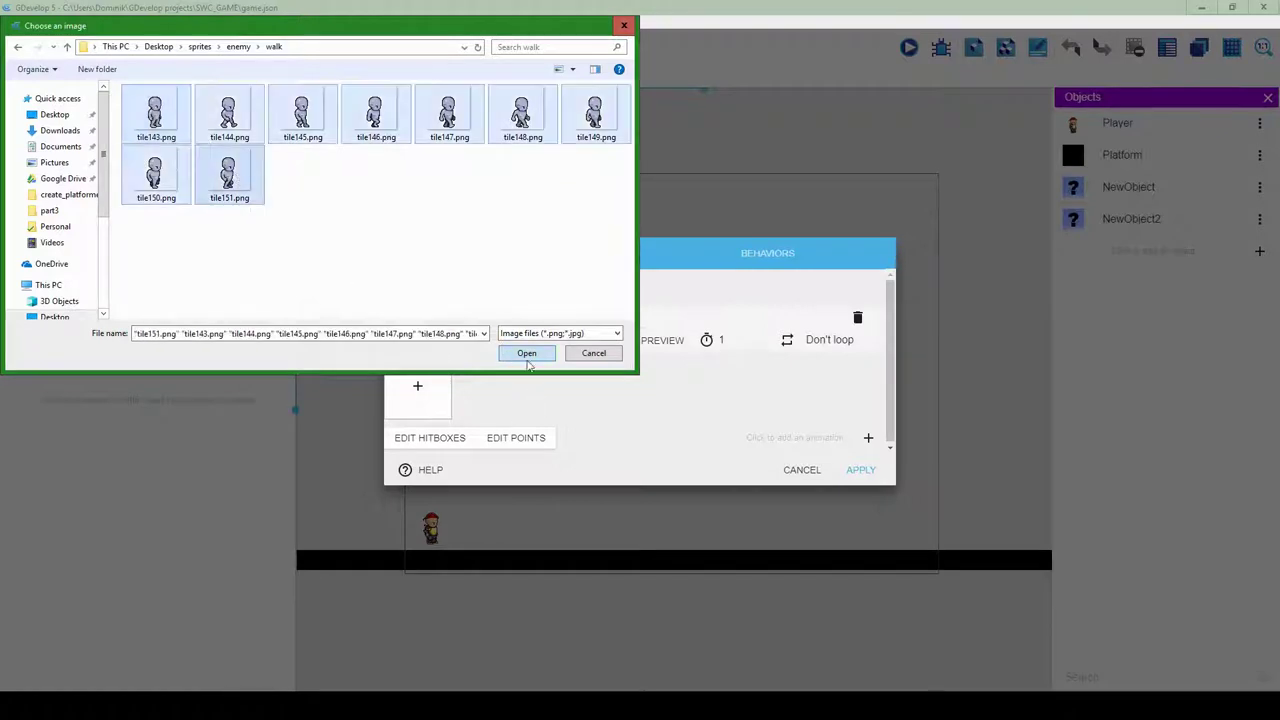
click(526, 353)
click(861, 482)
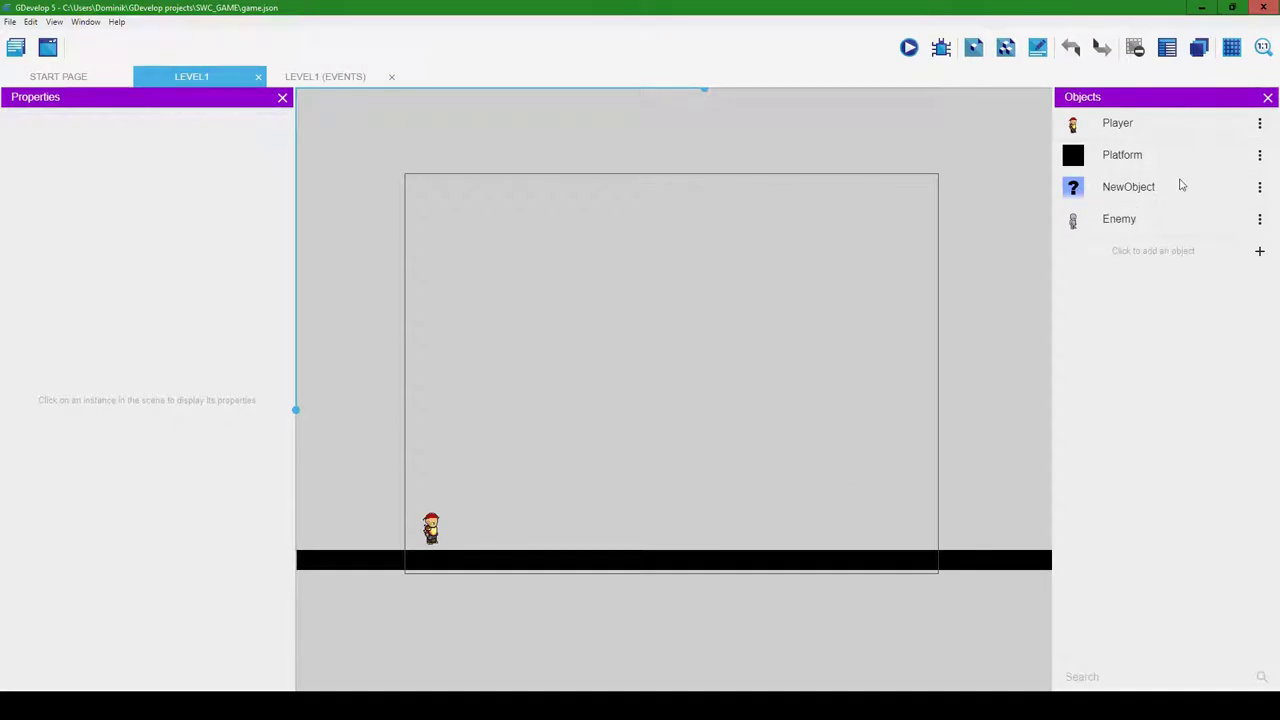
Delete the unused NewObject from the scene, including all its references in groups and events
click(1259, 189)
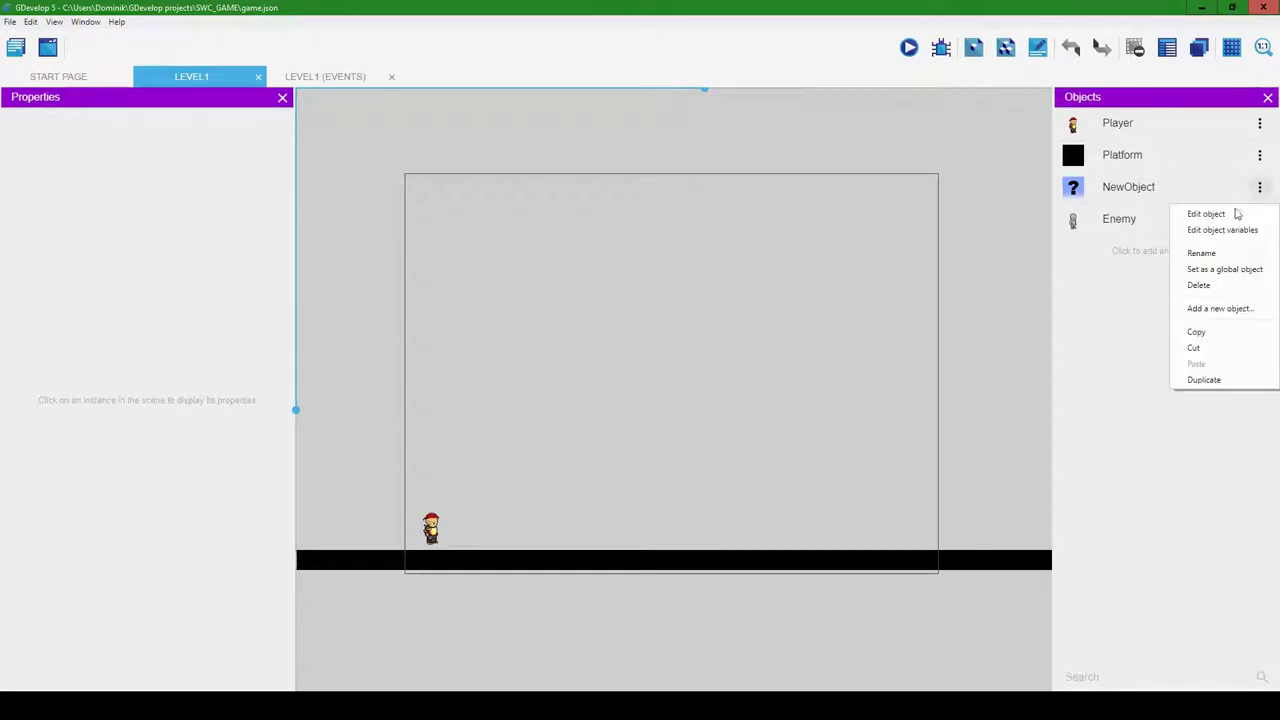
click(1214, 283)
click(682, 352)
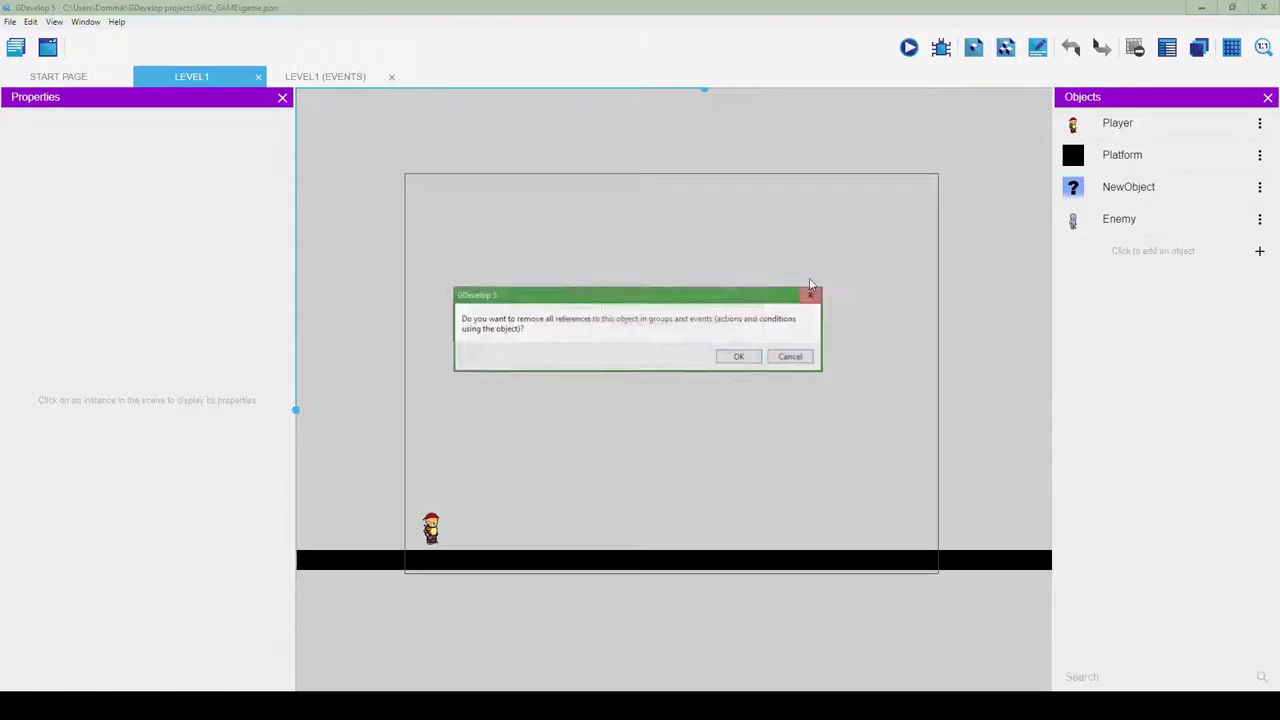
click(735, 355)
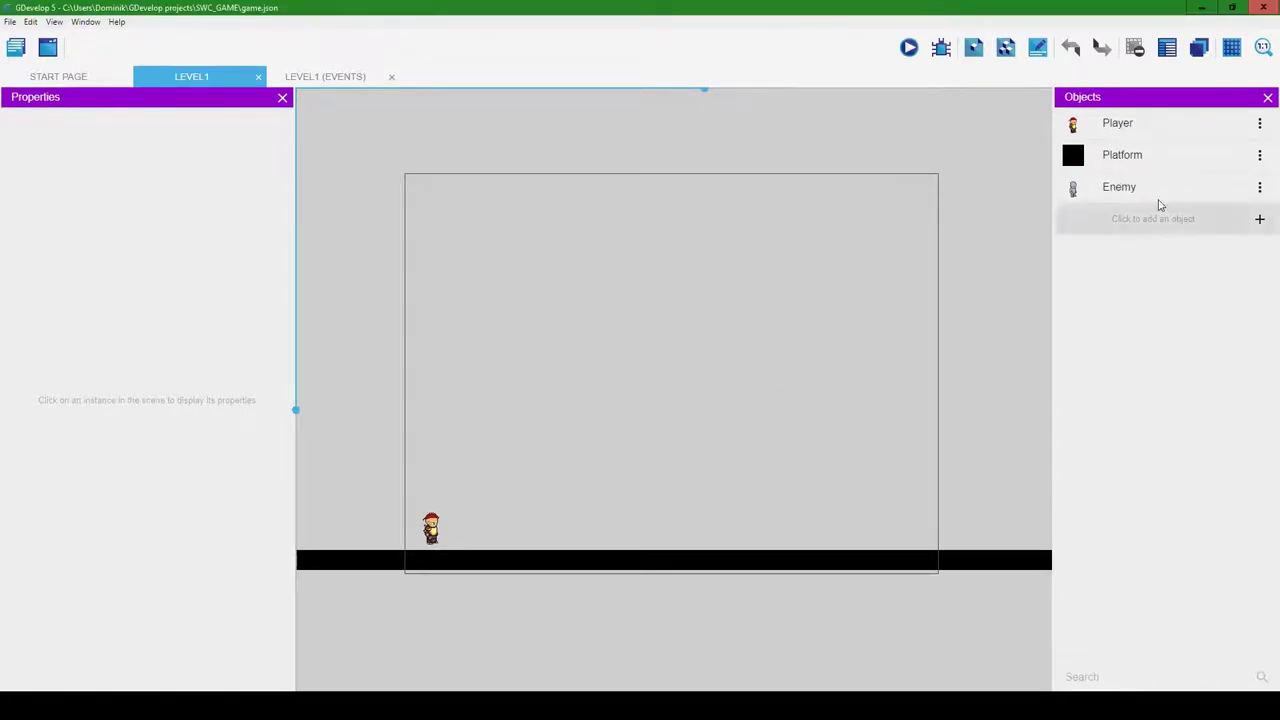
Add an object variable named direction with the value right to the Enemy object
click(1259, 189)
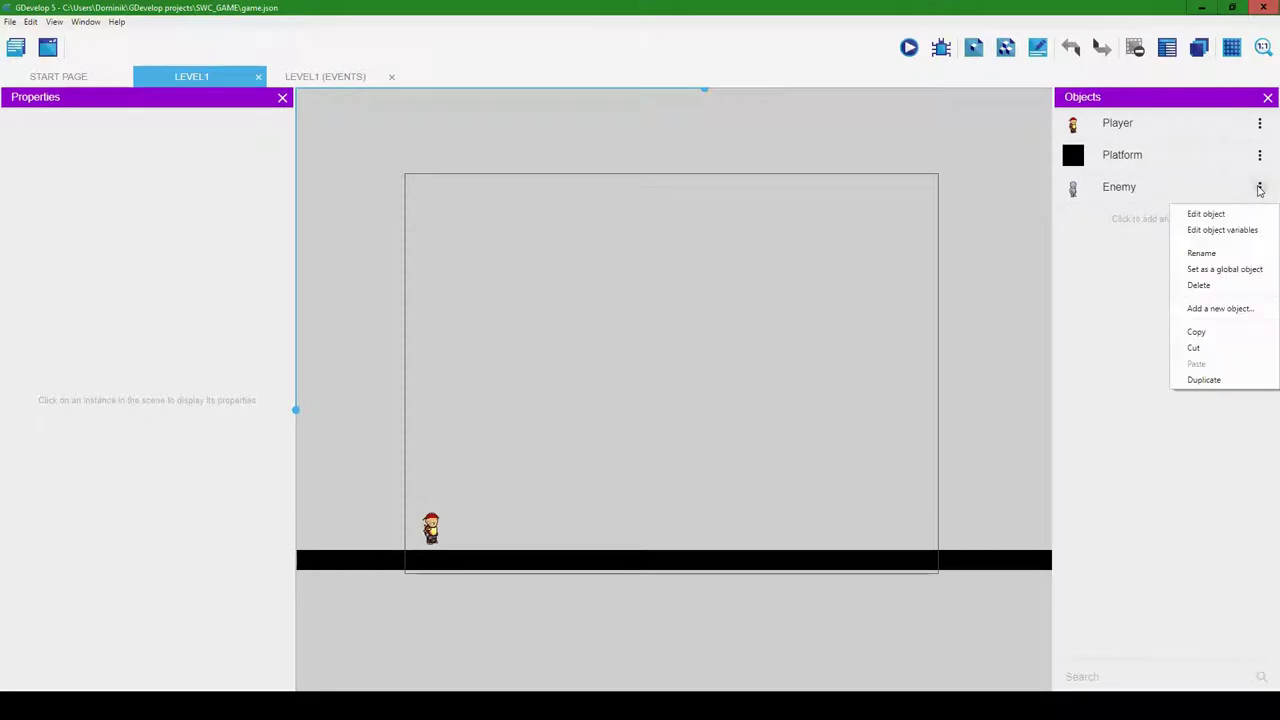
click(1224, 232)
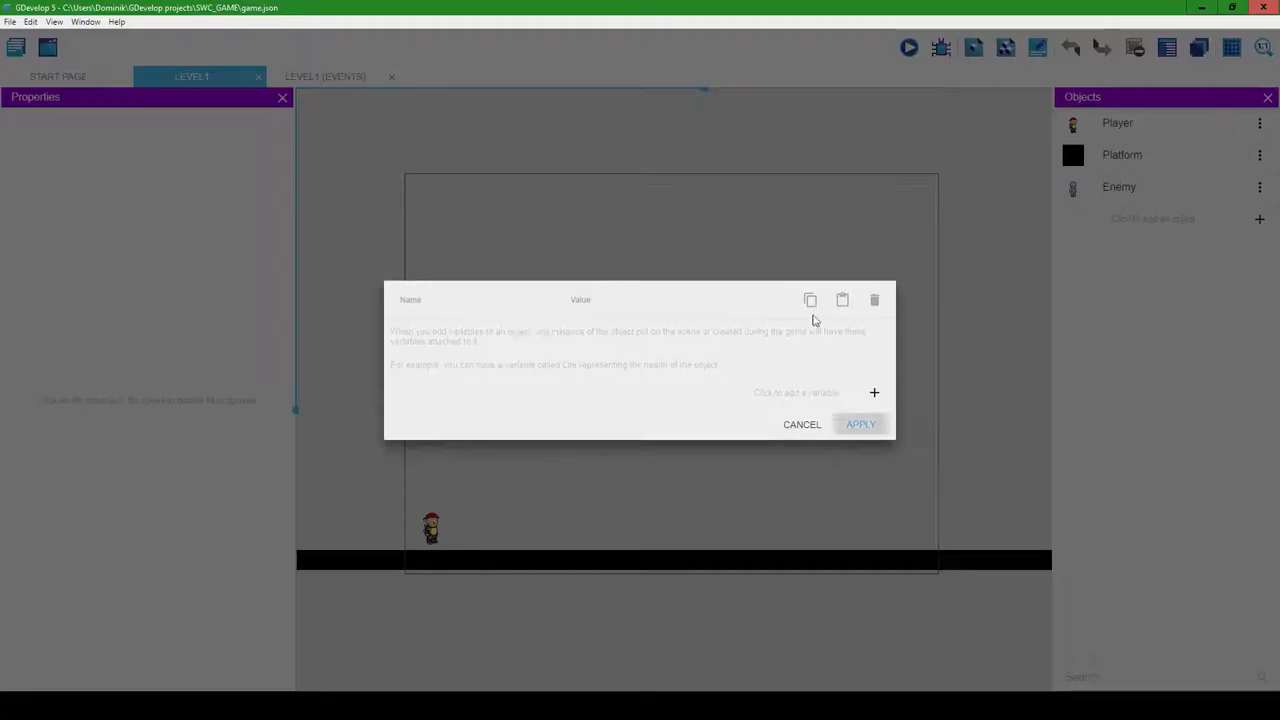
click(872, 393)
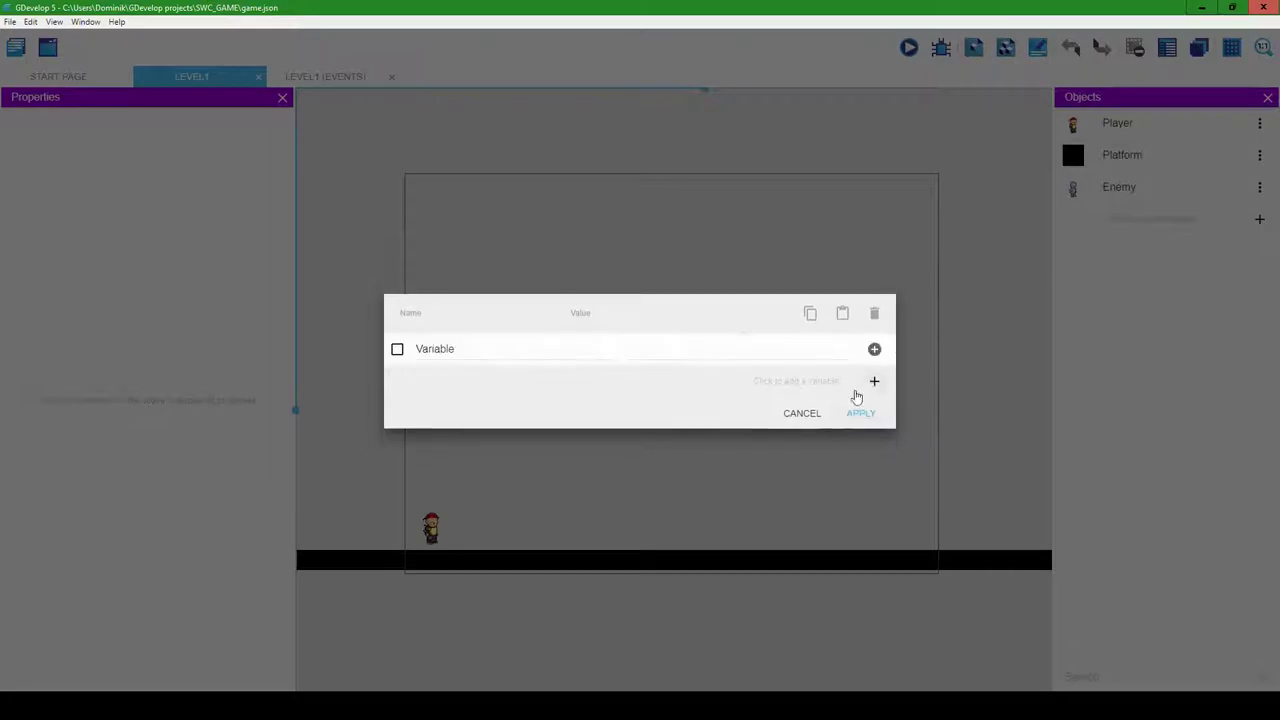
text(direction)
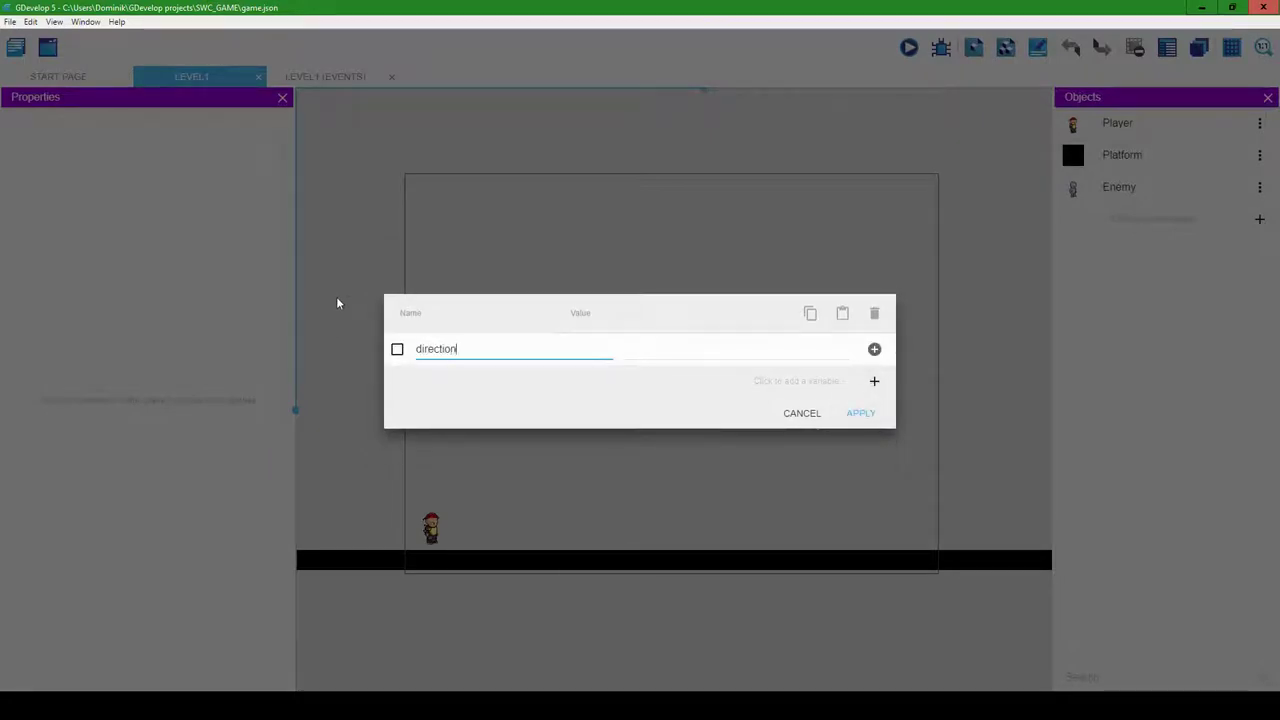
key(Return)
click(693, 346)
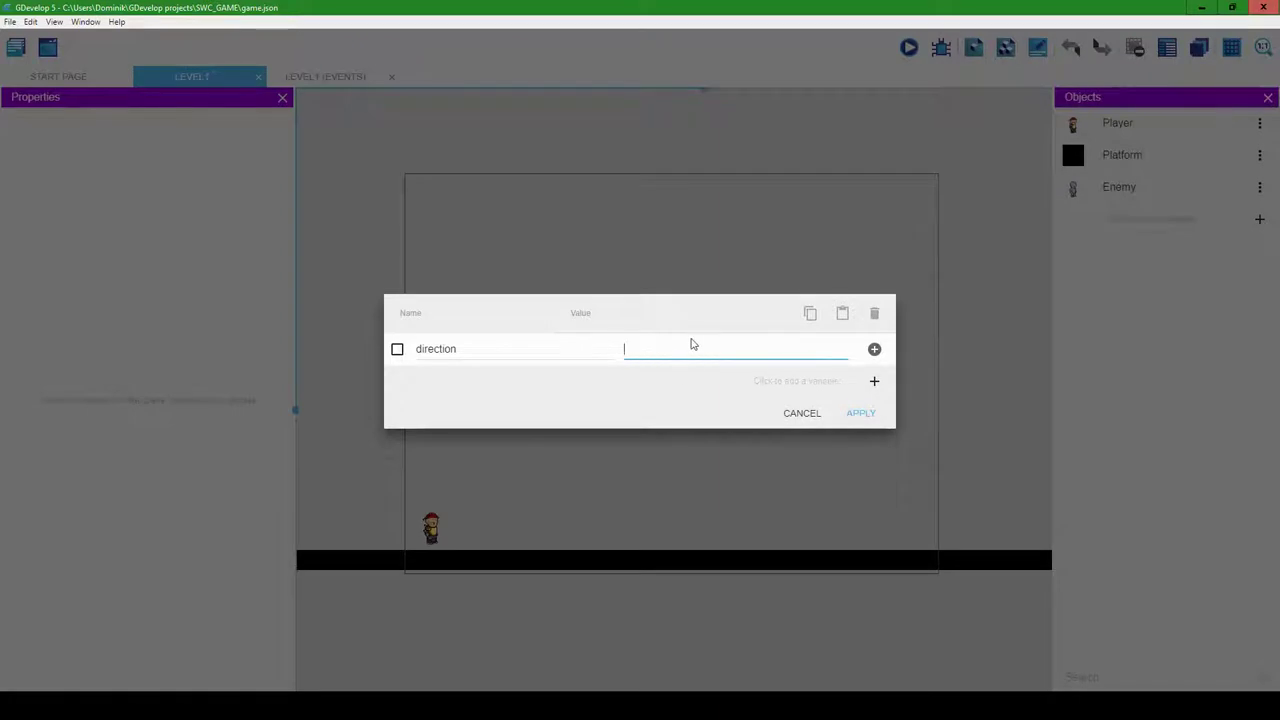
text(right)
click(857, 422)
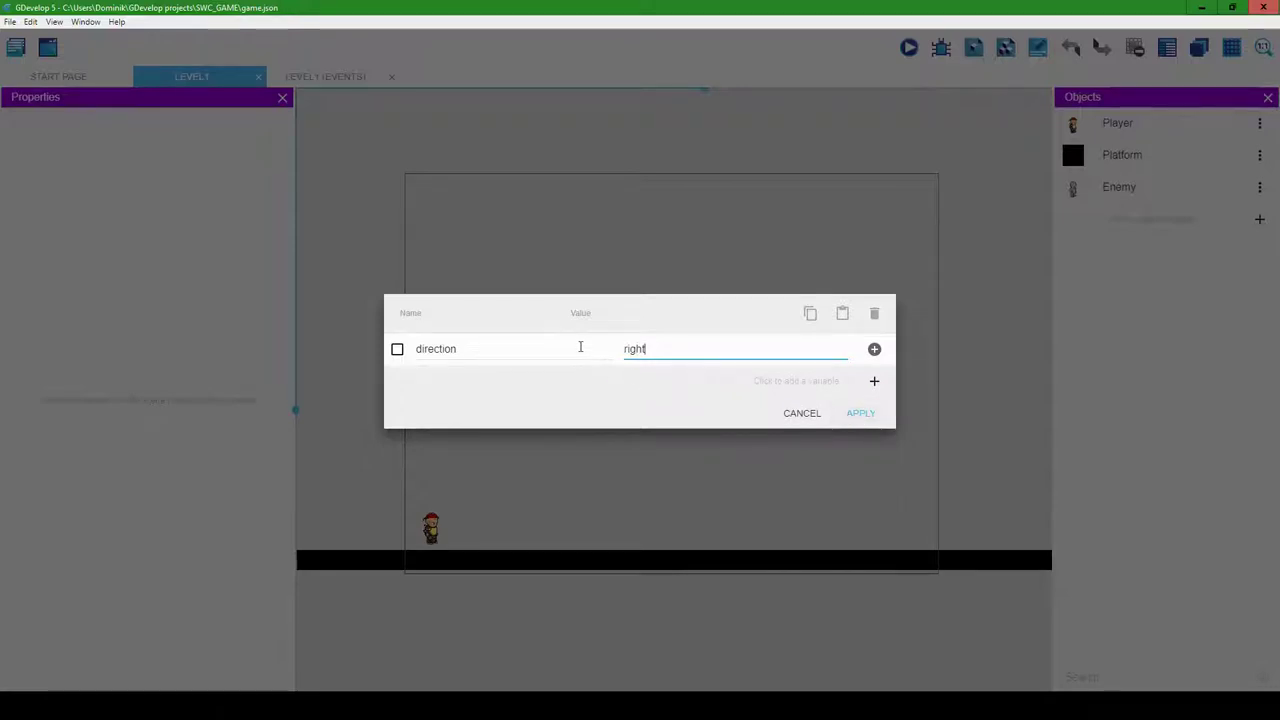
click(866, 423)
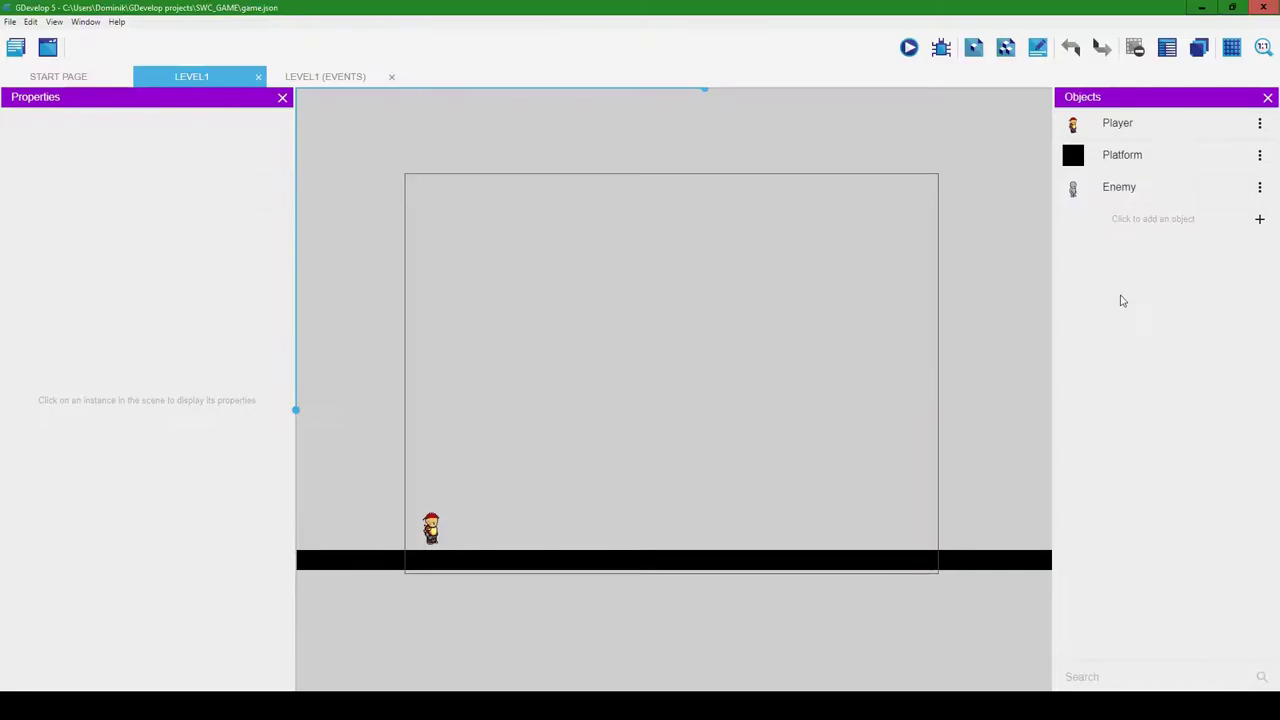
Place an Enemy instance on the platform, to the right of the player, and test it in a game preview
drag(1114, 189, 726, 510)
click(910, 47)
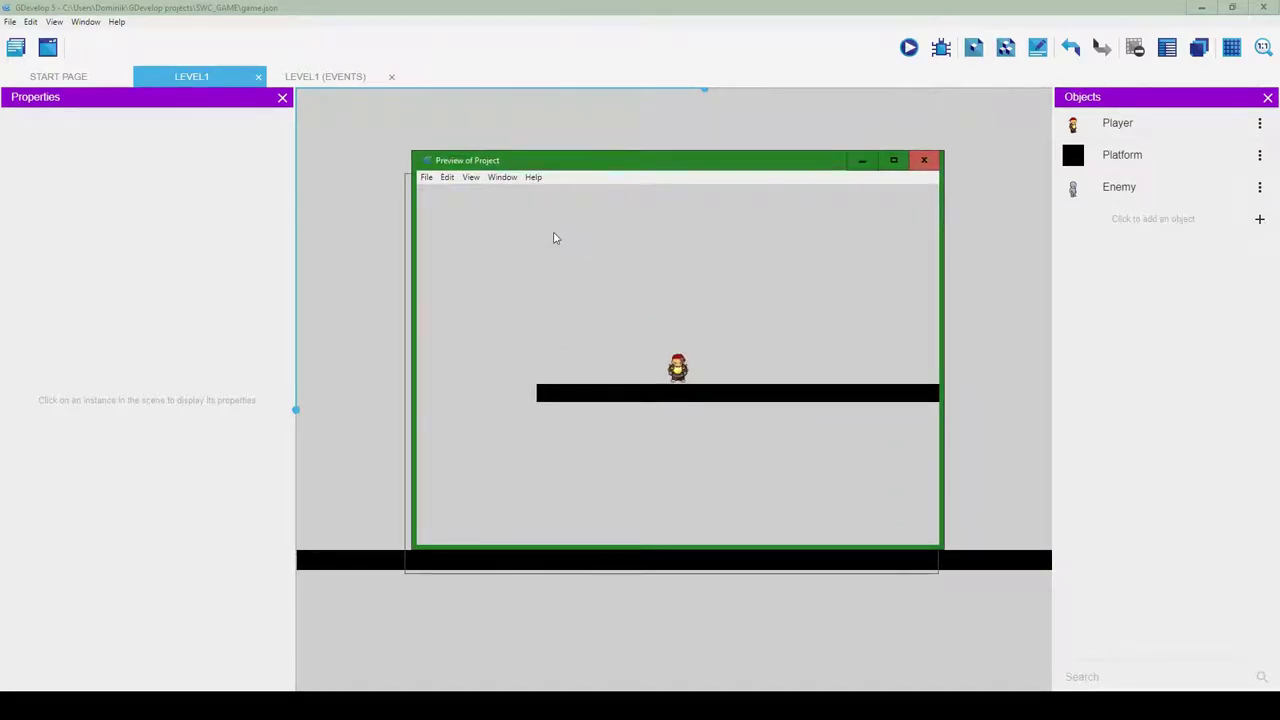
key(Right)
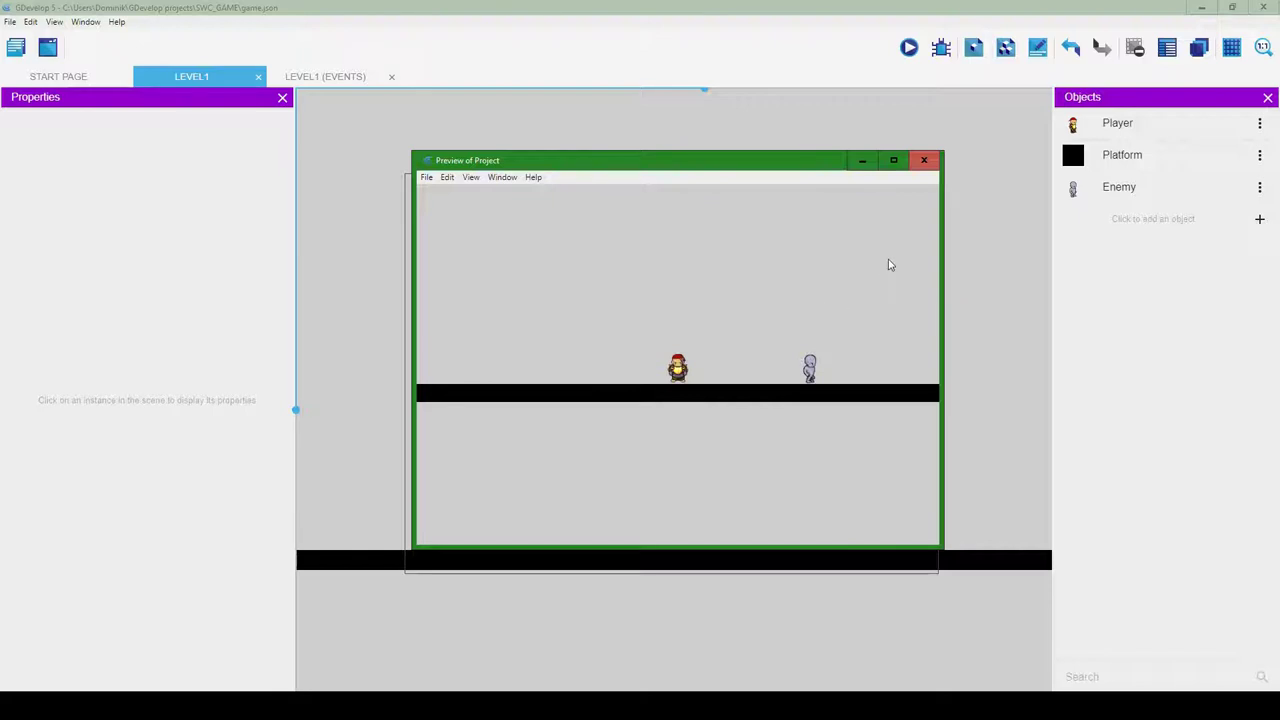
click(924, 161)
Set the Enemy's Walk animation to loop with 0.1 seconds between frames
click(1259, 187)
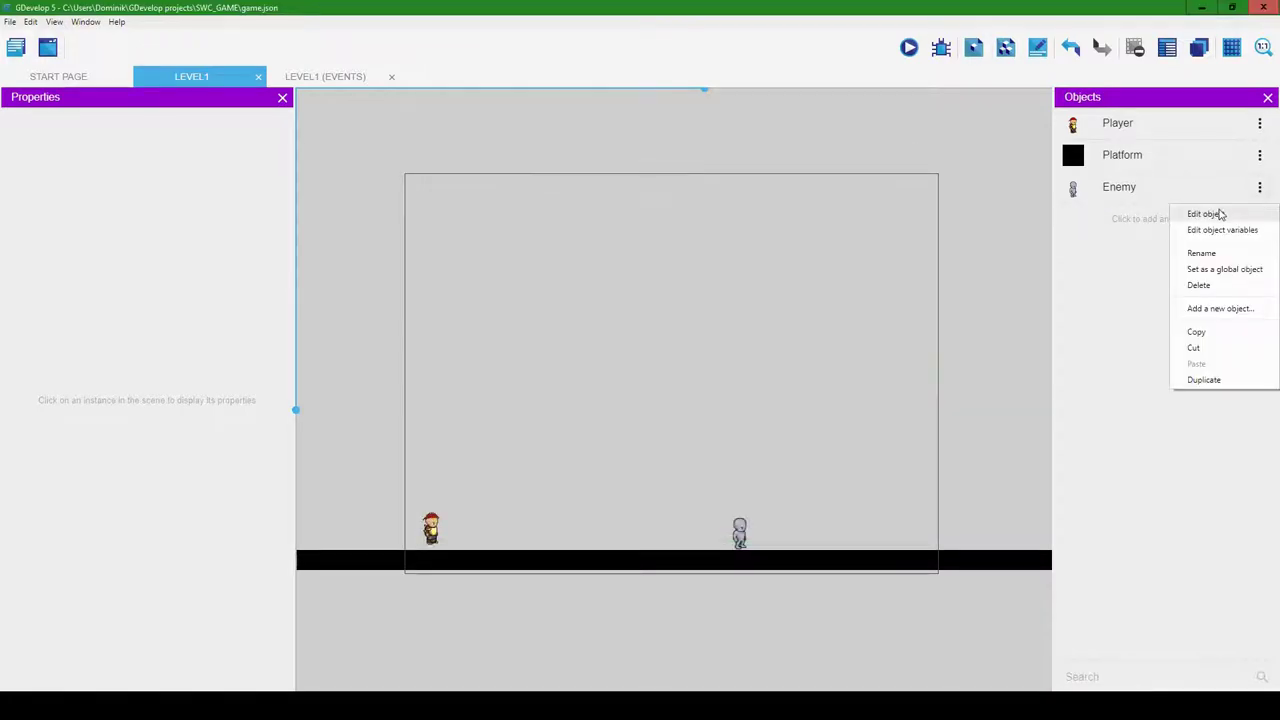
click(1218, 213)
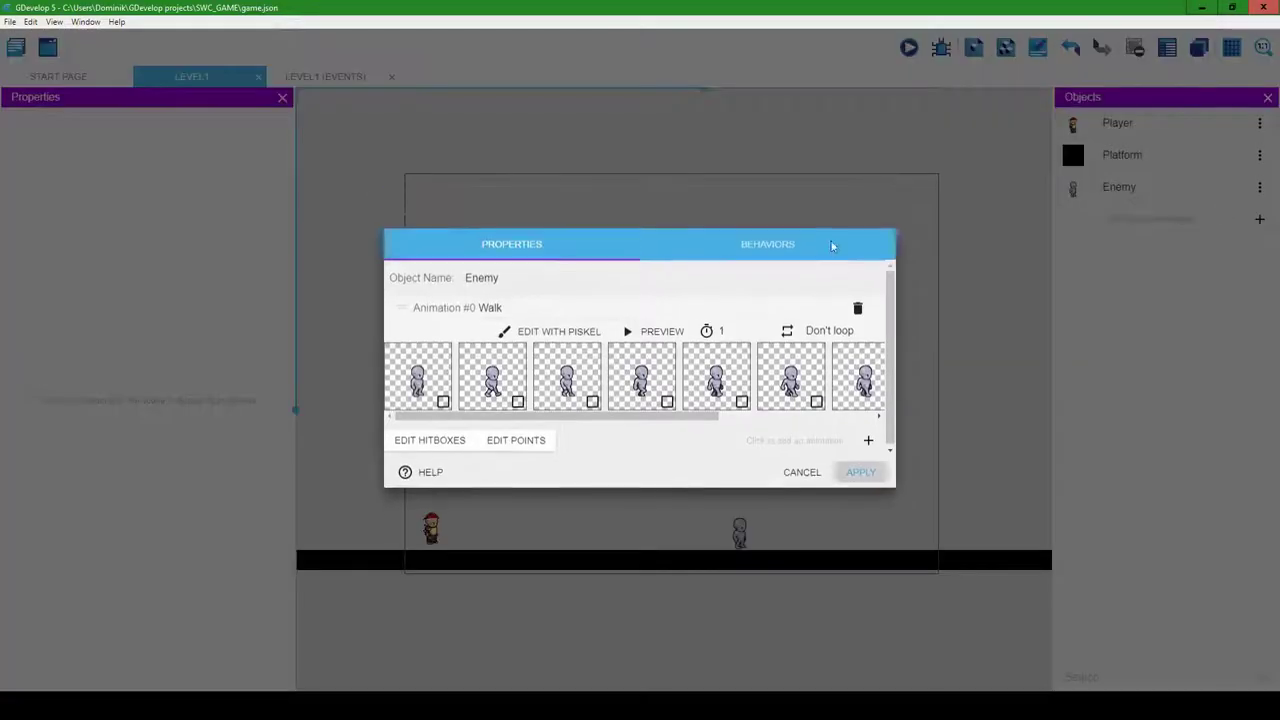
click(789, 338)
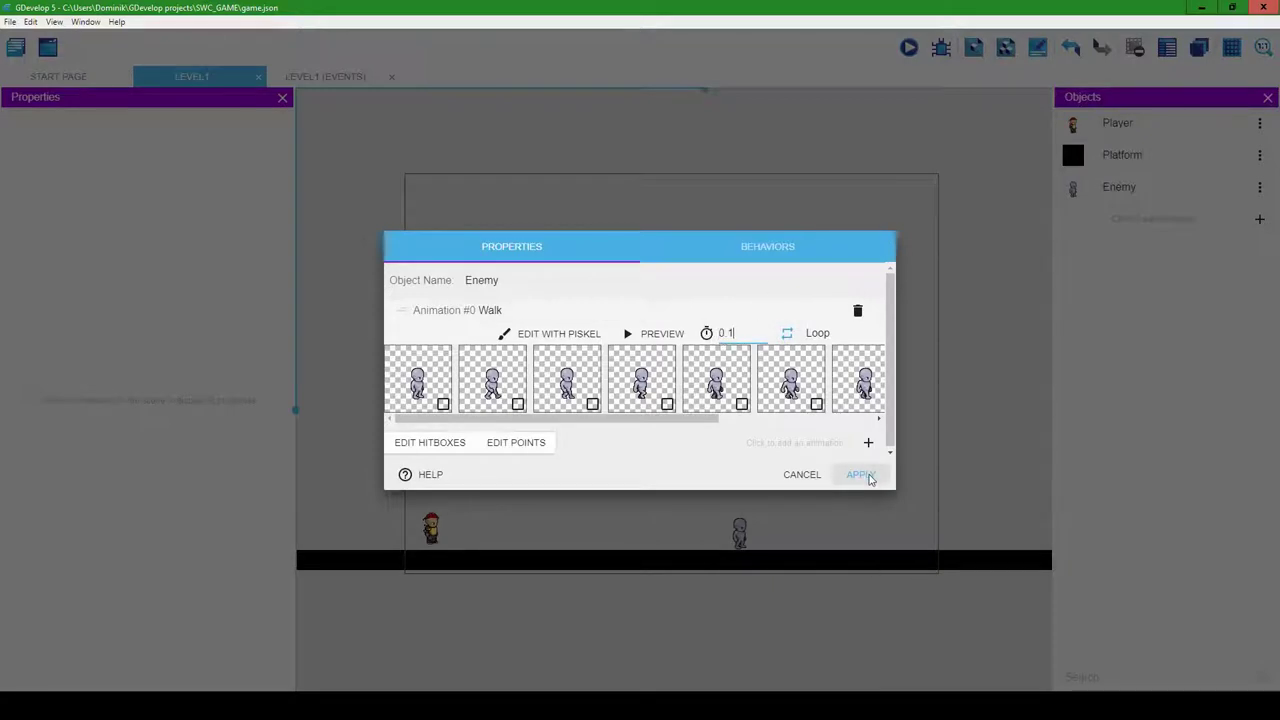
click(859, 479)
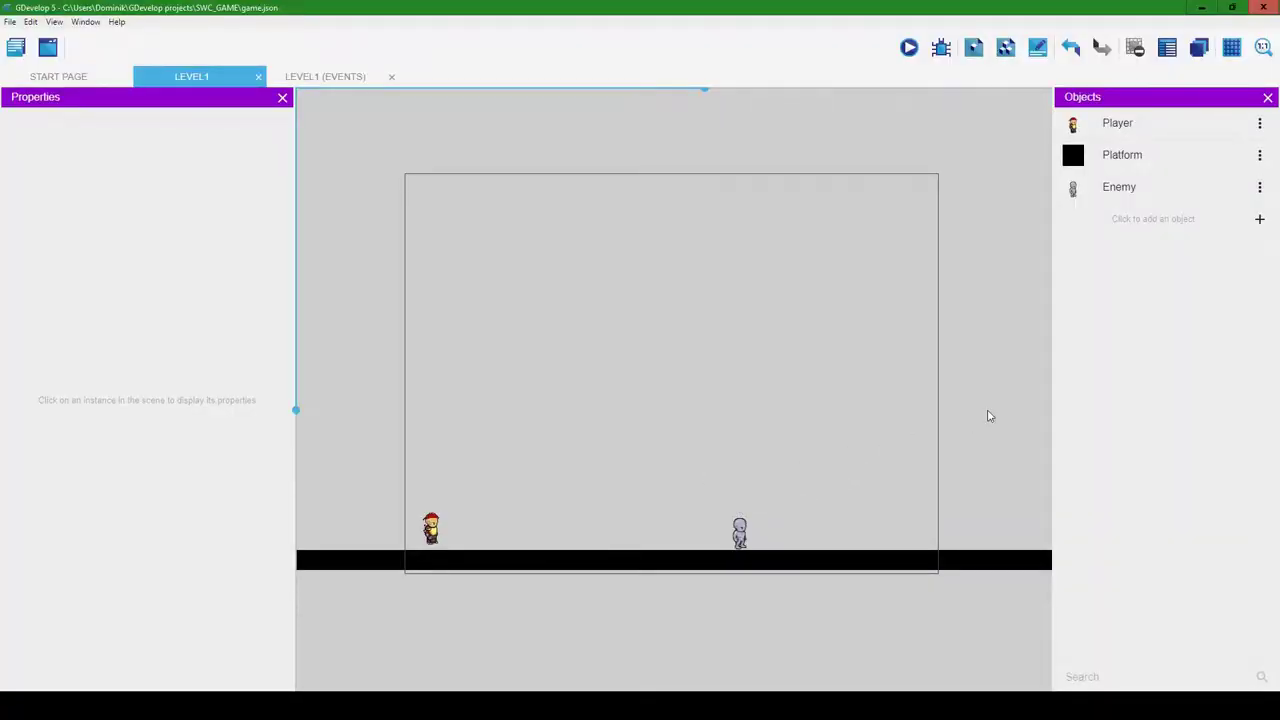
Add a Tiled Sprite object to the Level1 scene and name it Left
click(1260, 219)
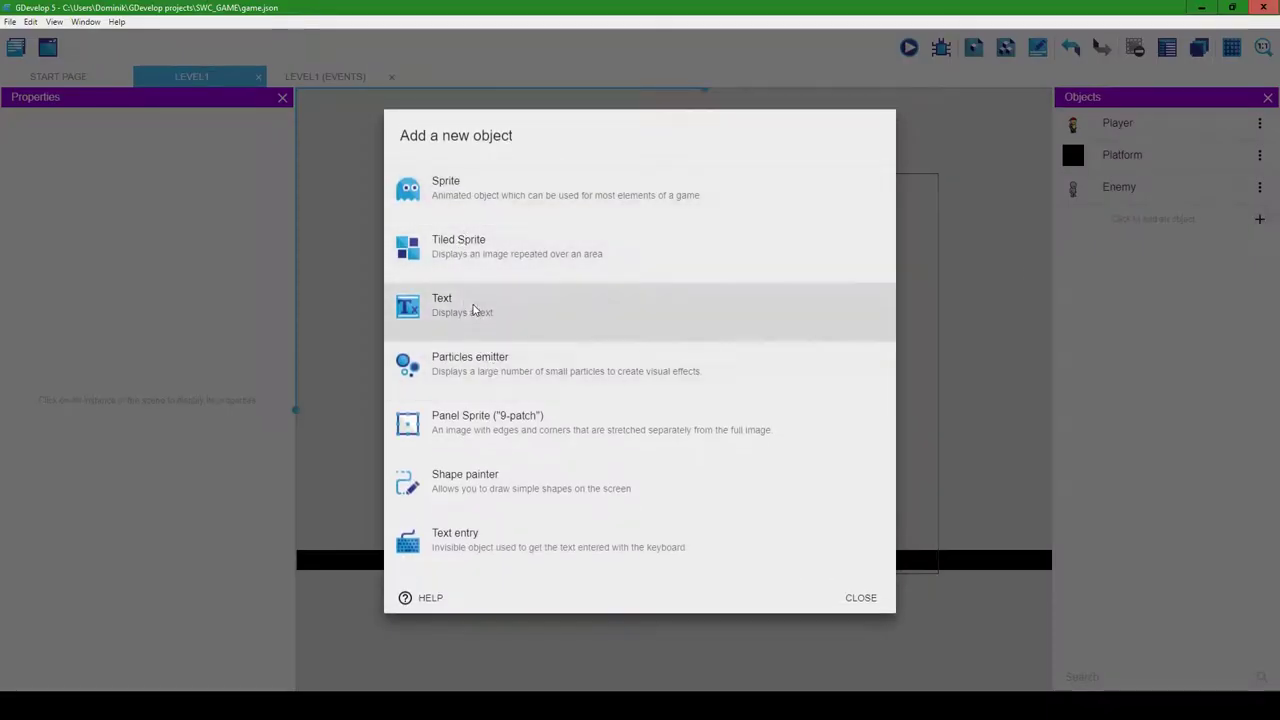
click(482, 250)
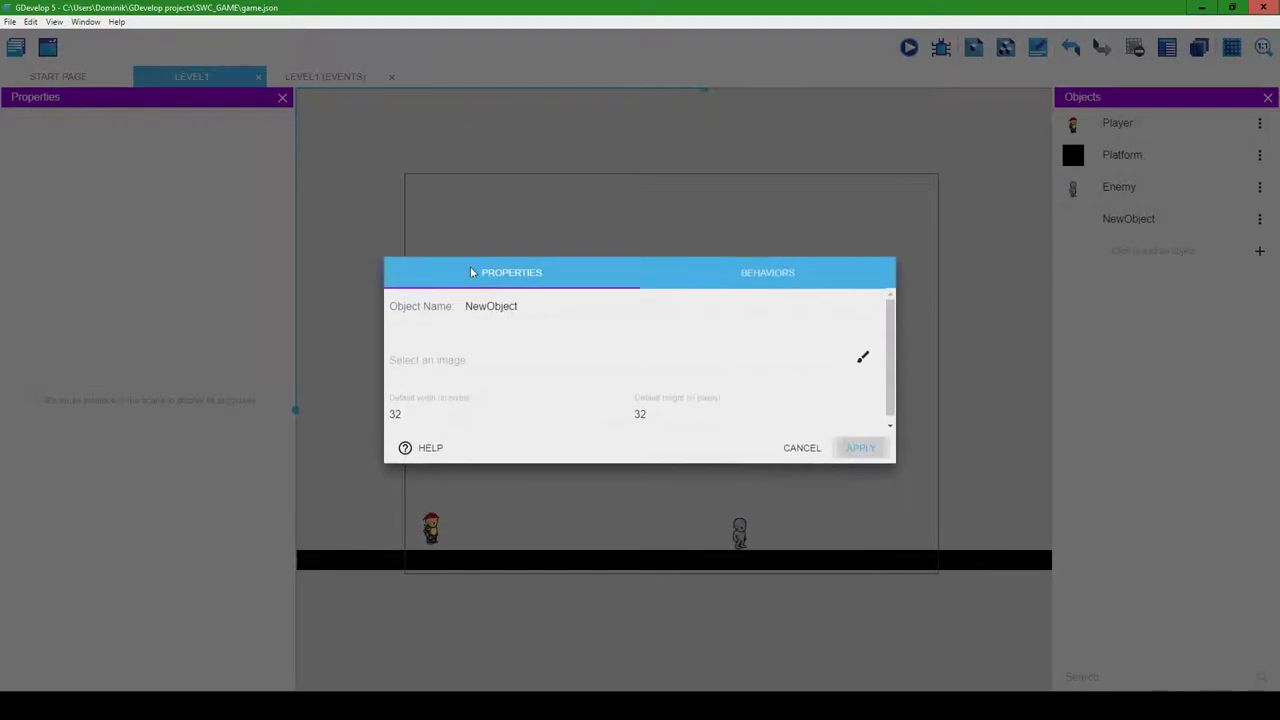
double_click(549, 309)
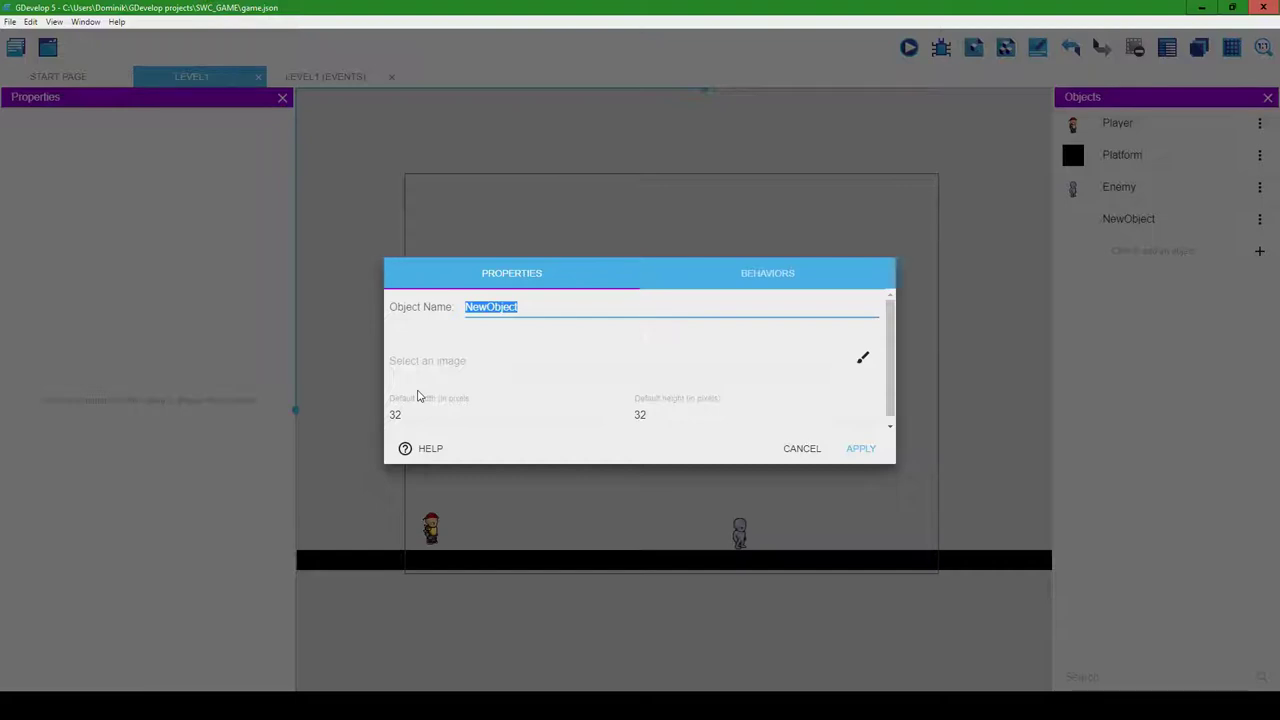
text(Left)
Create a solid black image for the Left object, save it to GDevelop and apply the object's properties
click(863, 358)
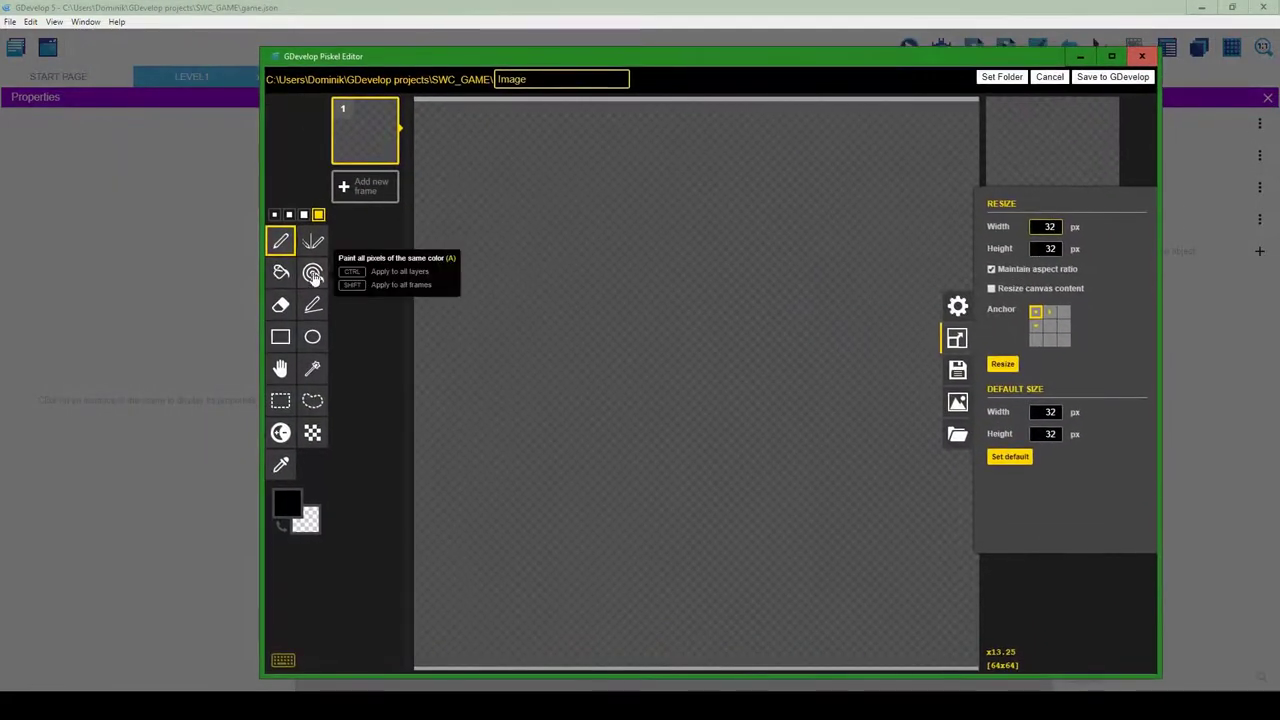
click(282, 272)
click(580, 226)
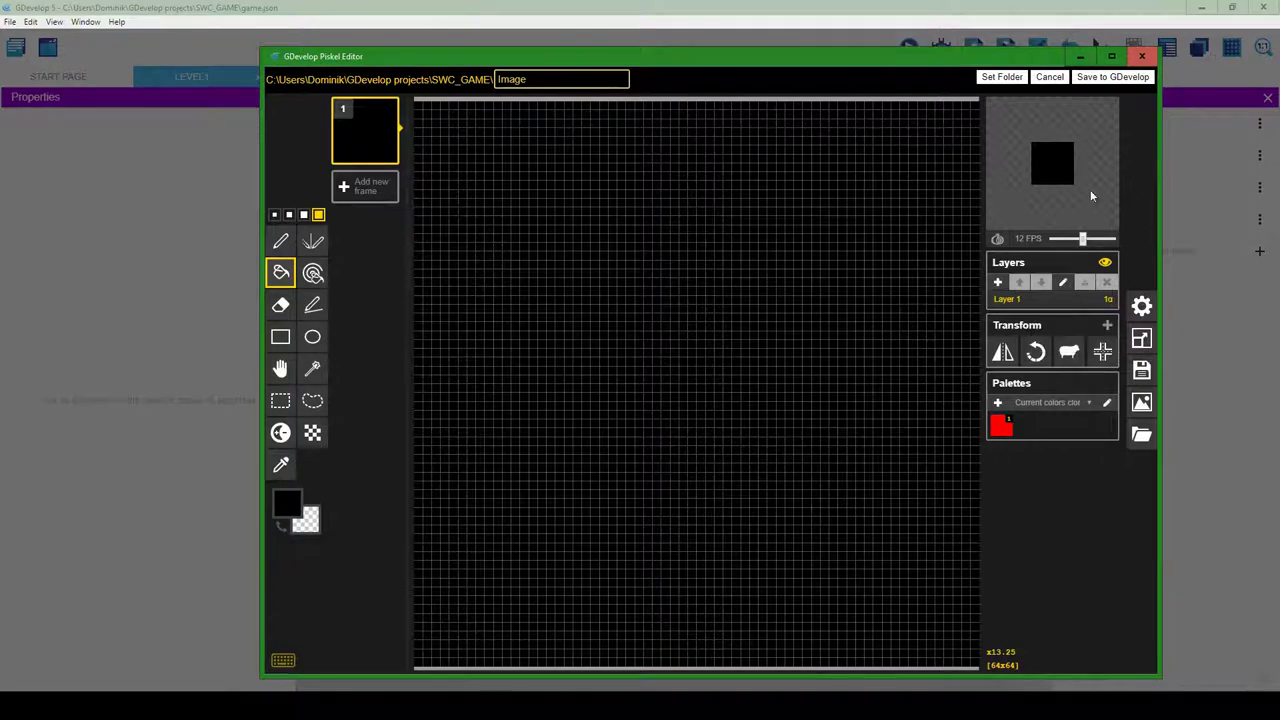
click(1112, 77)
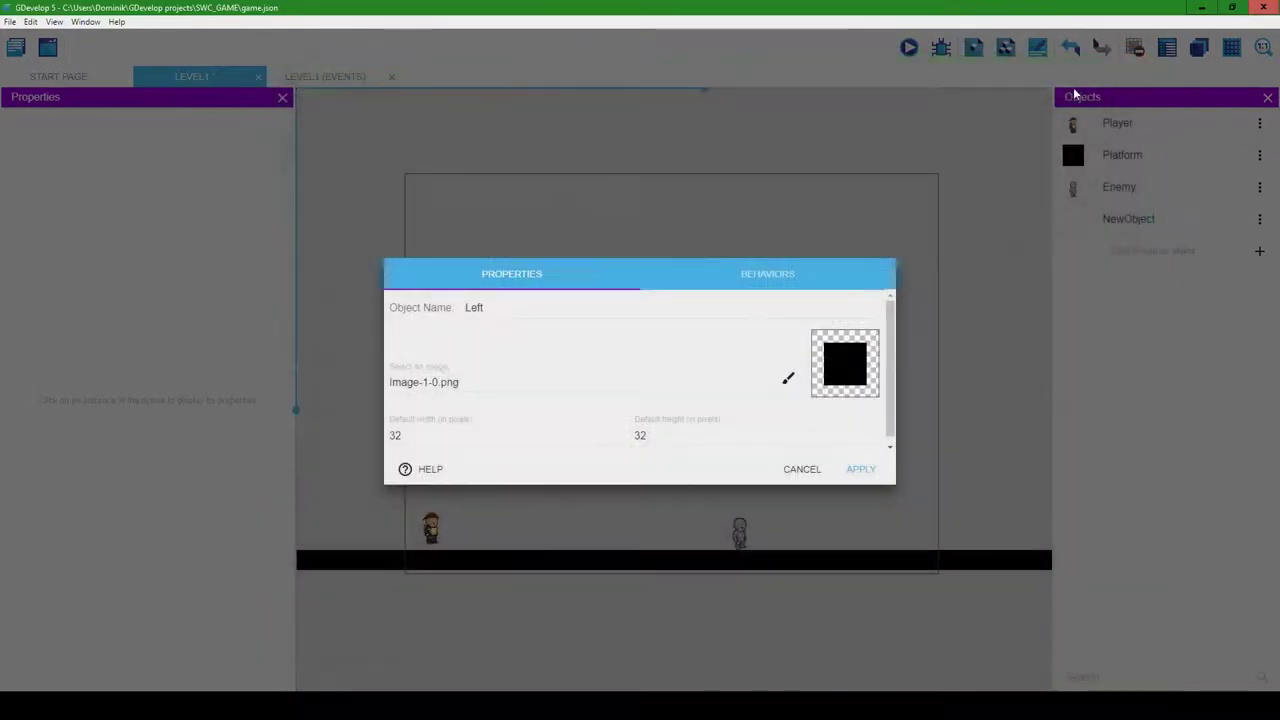
click(860, 469)
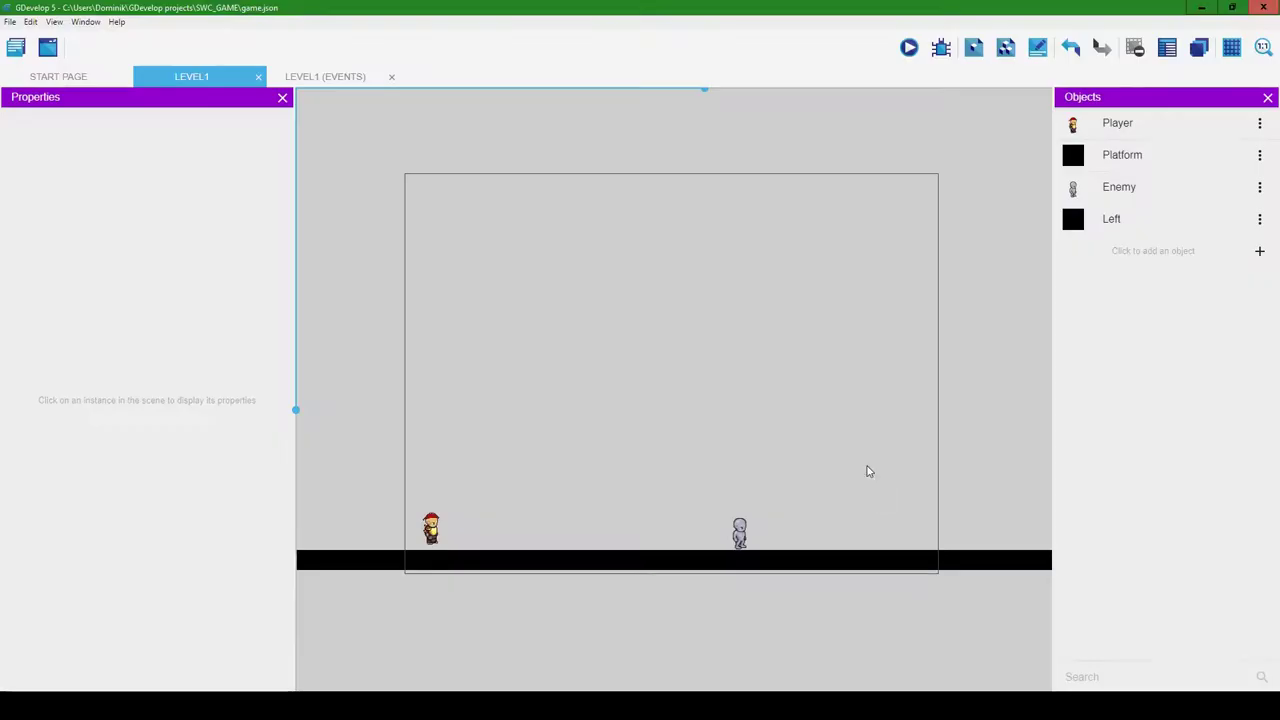
Add another Tiled Sprite object to the scene and name it Right
click(1259, 251)
click(523, 245)
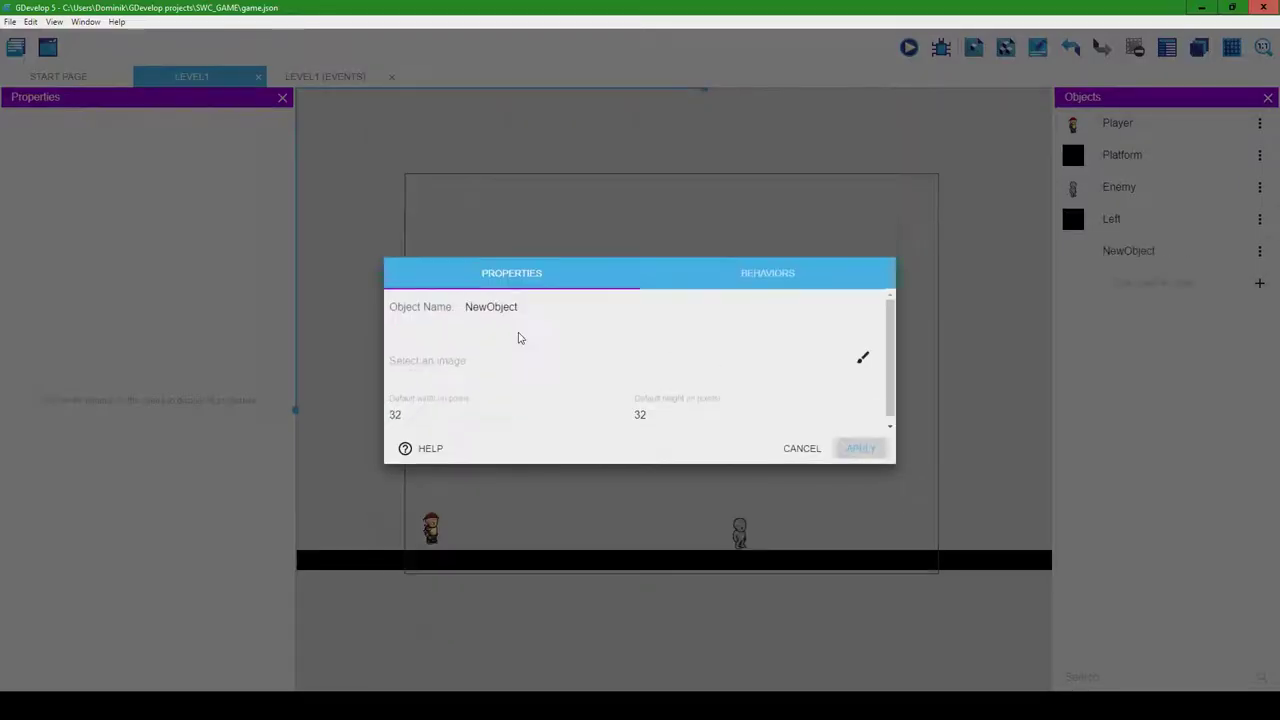
double_click(531, 306)
text(Right)
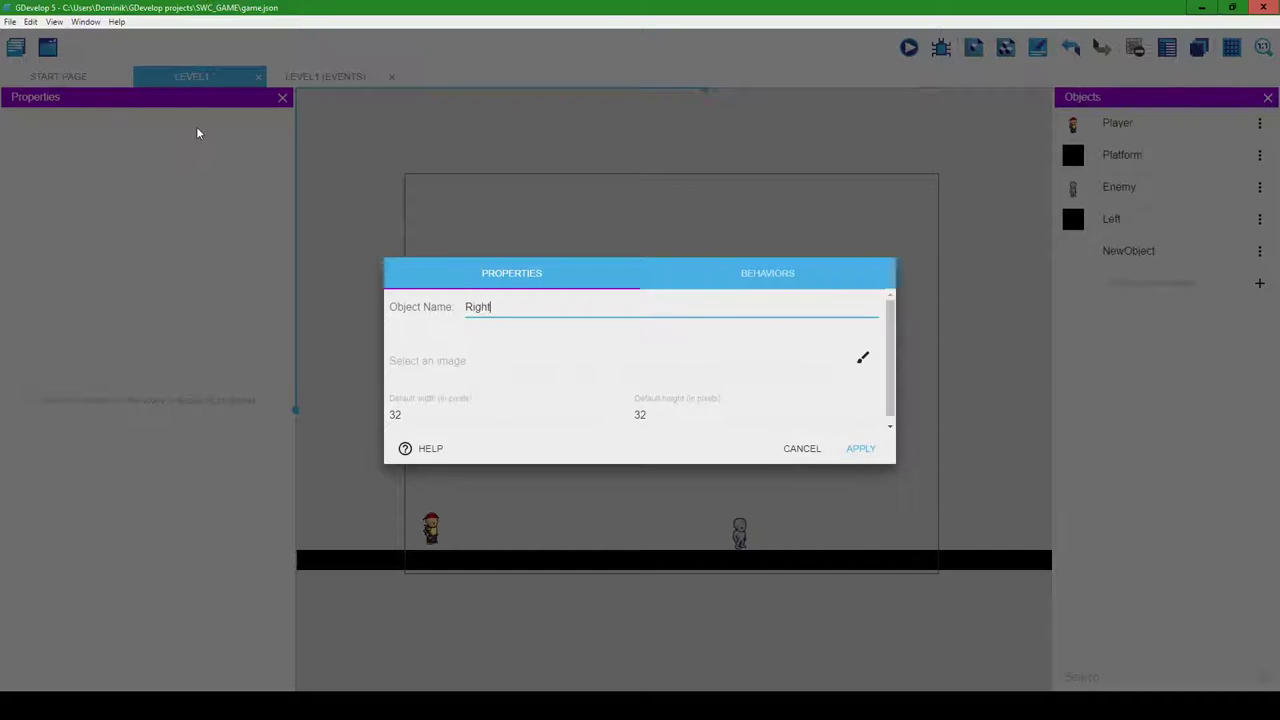
Create a solid red (#ff0000) image for the Right object, save it to GDevelop and apply the object's properties
click(862, 357)
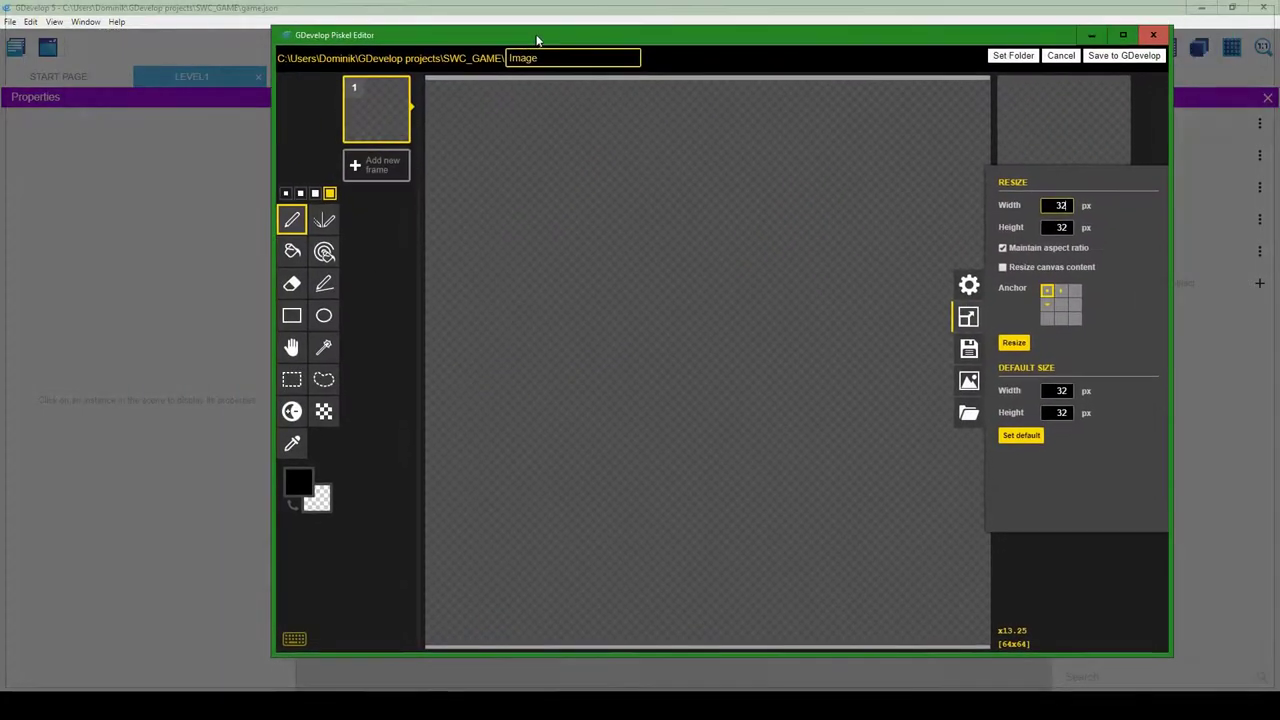
click(293, 250)
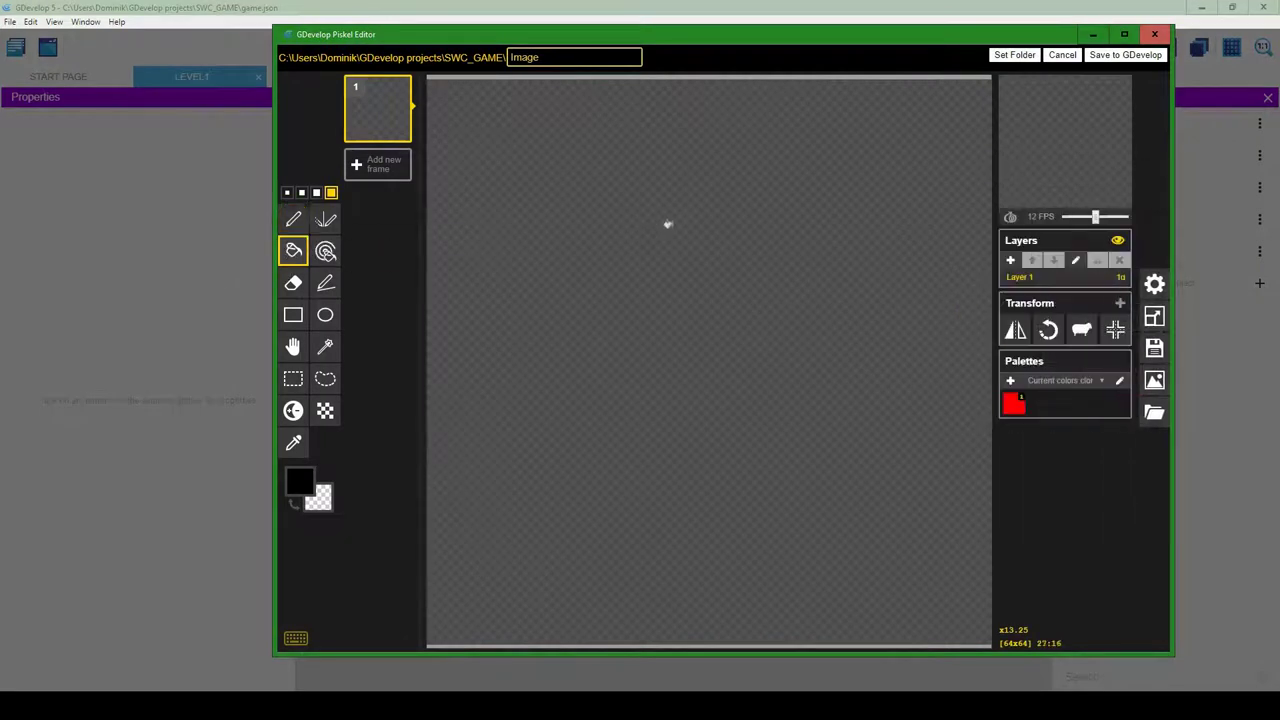
click(300, 486)
drag(394, 548, 440, 473)
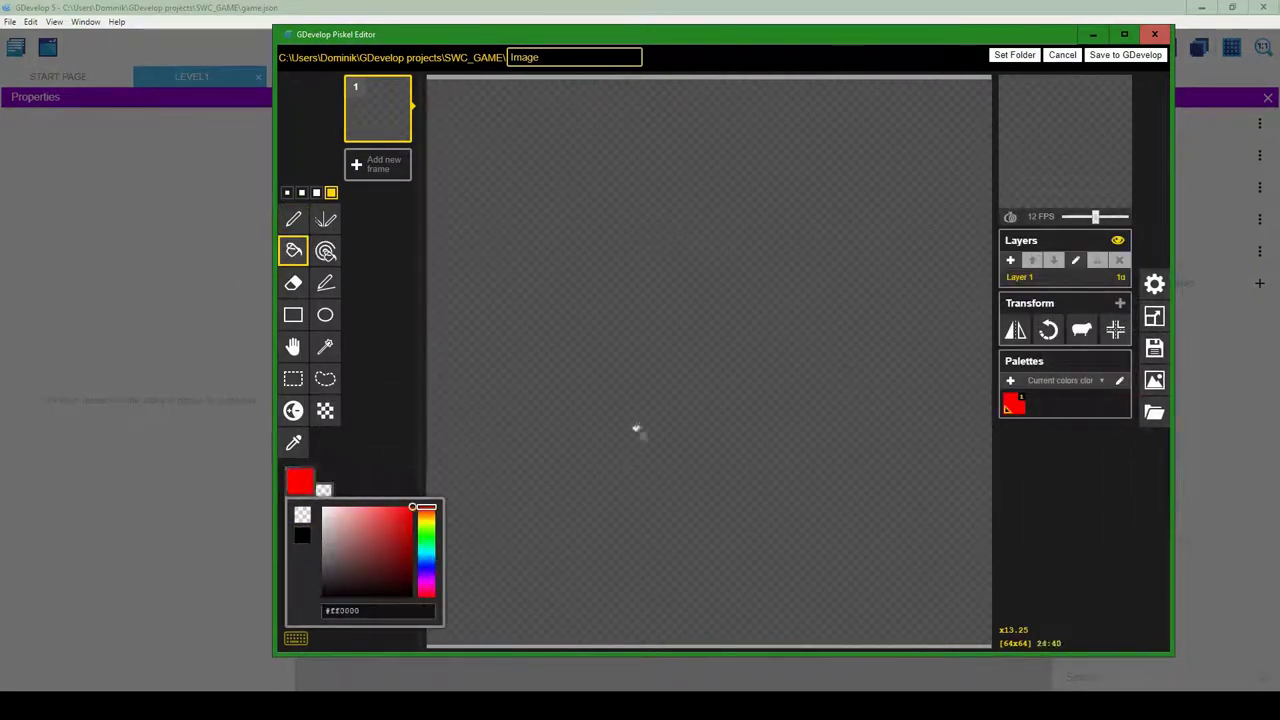
click(643, 384)
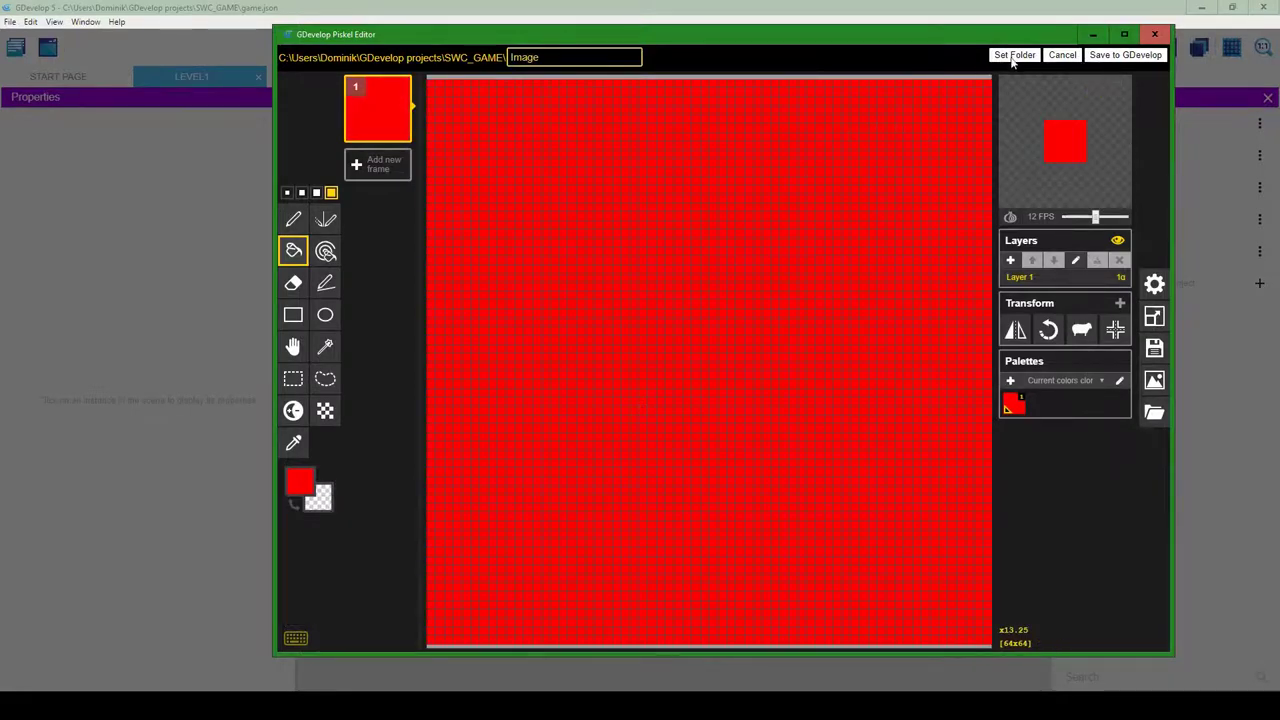
click(1127, 56)
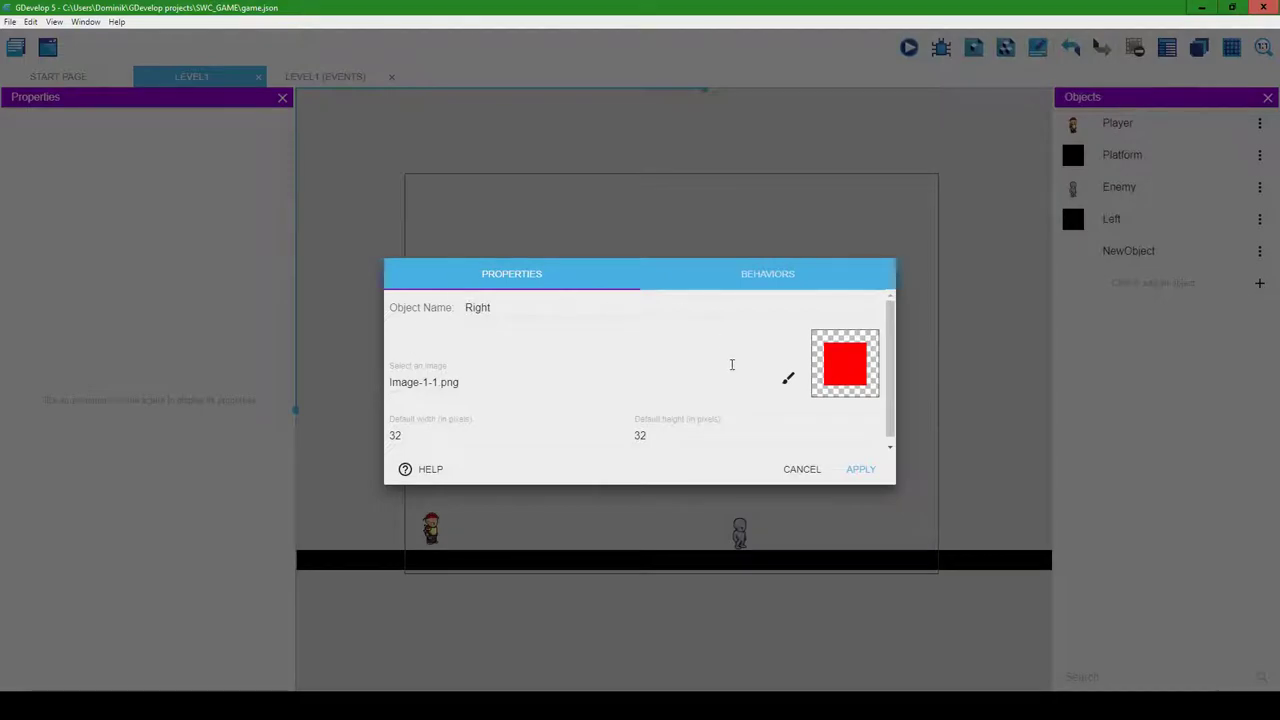
click(864, 470)
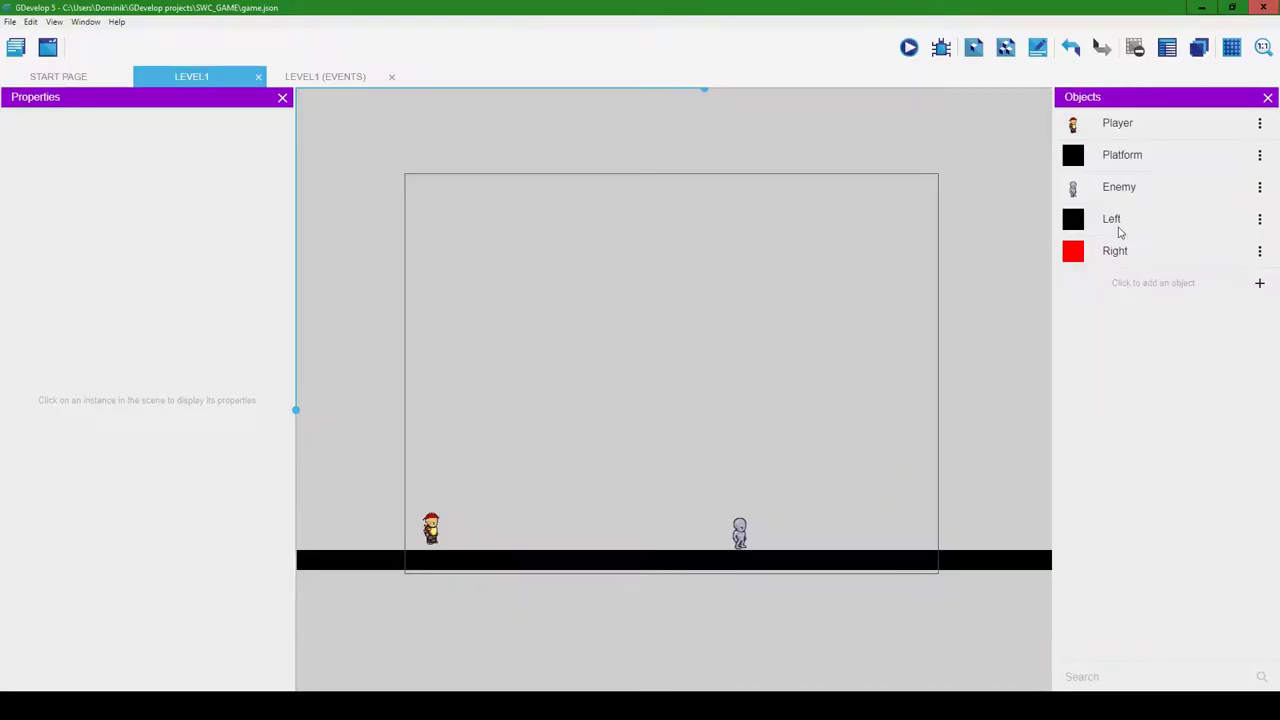
Place a Left instance on the platform between the player and the enemy, and a Right instance to the right of the enemy
drag(1117, 228, 596, 540)
drag(1115, 251, 890, 541)
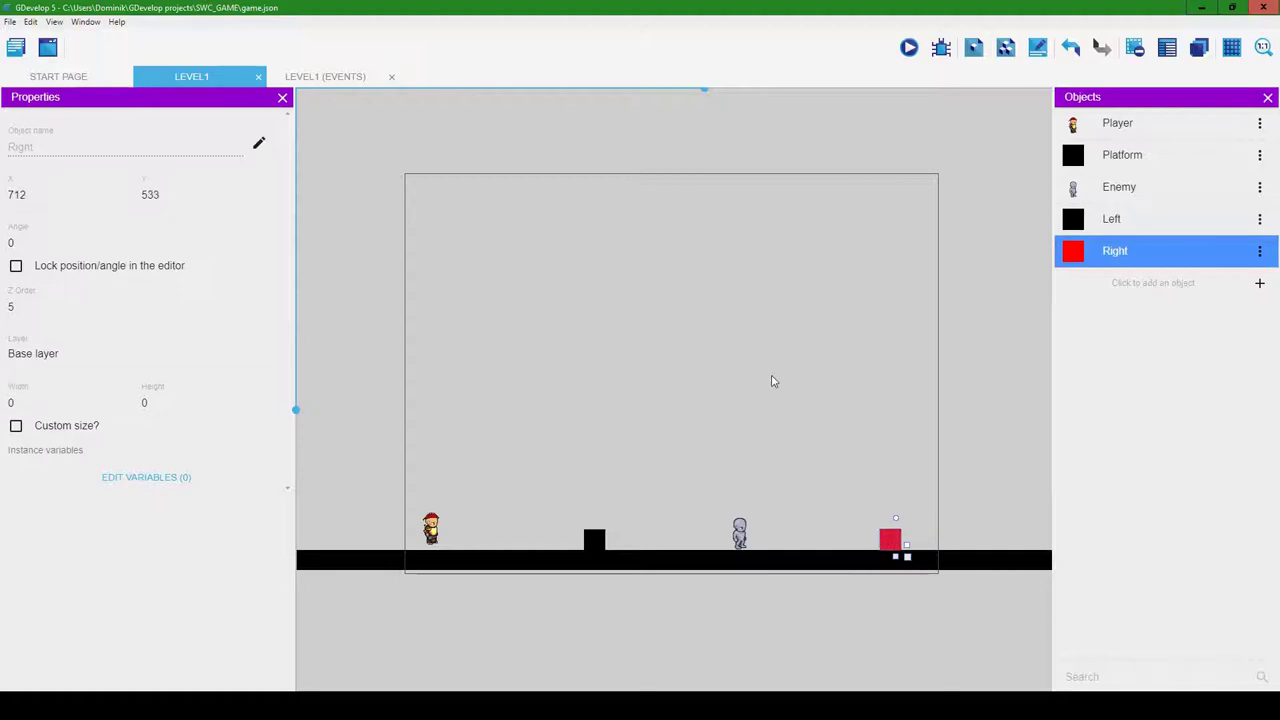
click(771, 382)
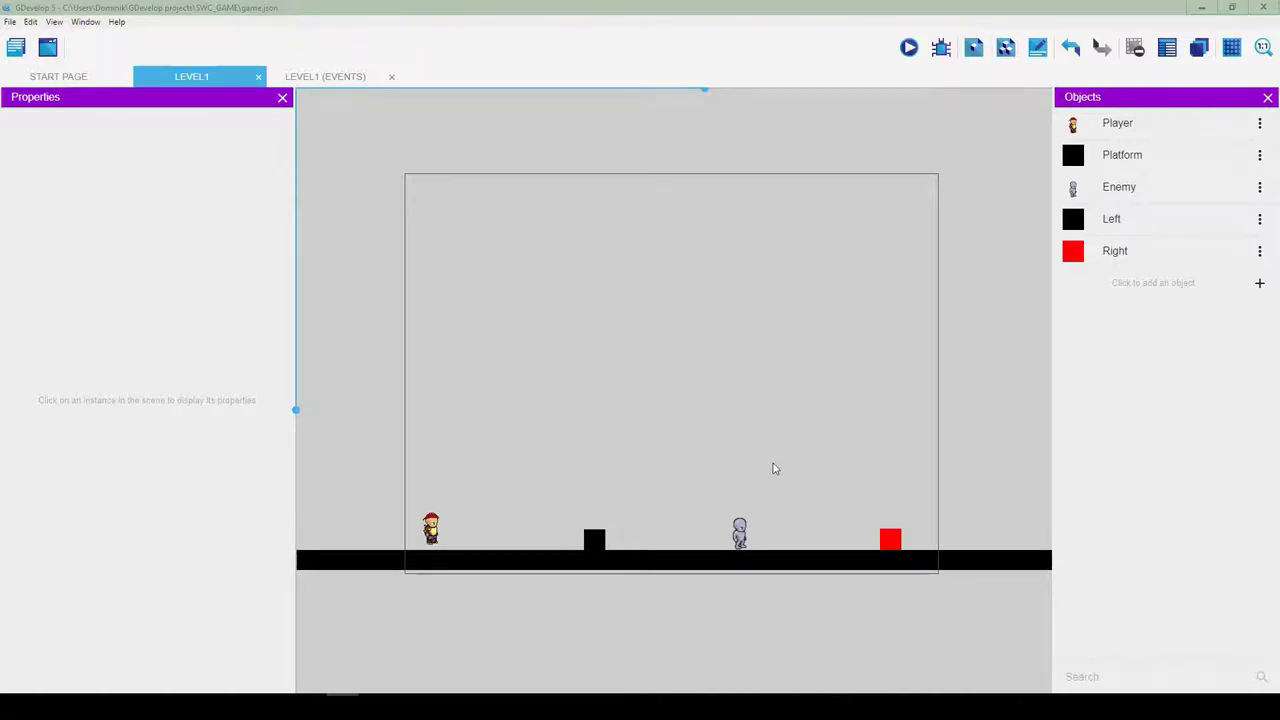
Add a comment reading EnemyMovements at the end of the Level1 events
click(318, 78)
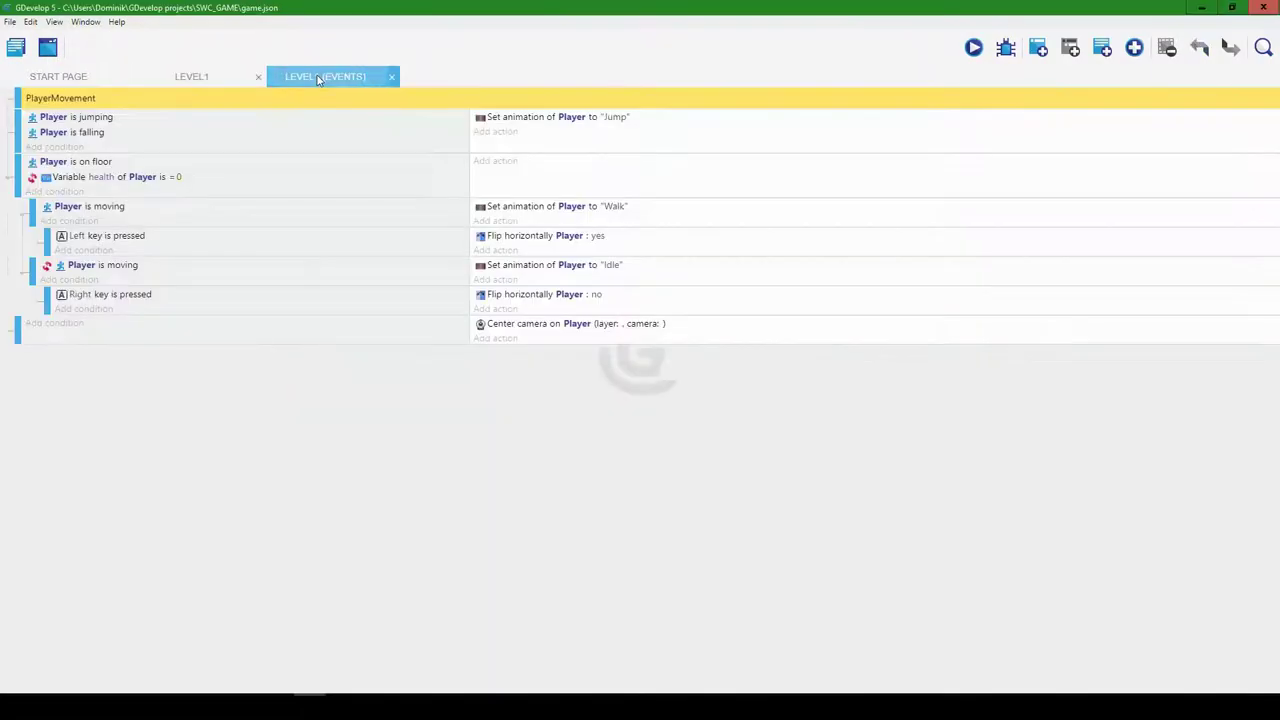
click(1133, 50)
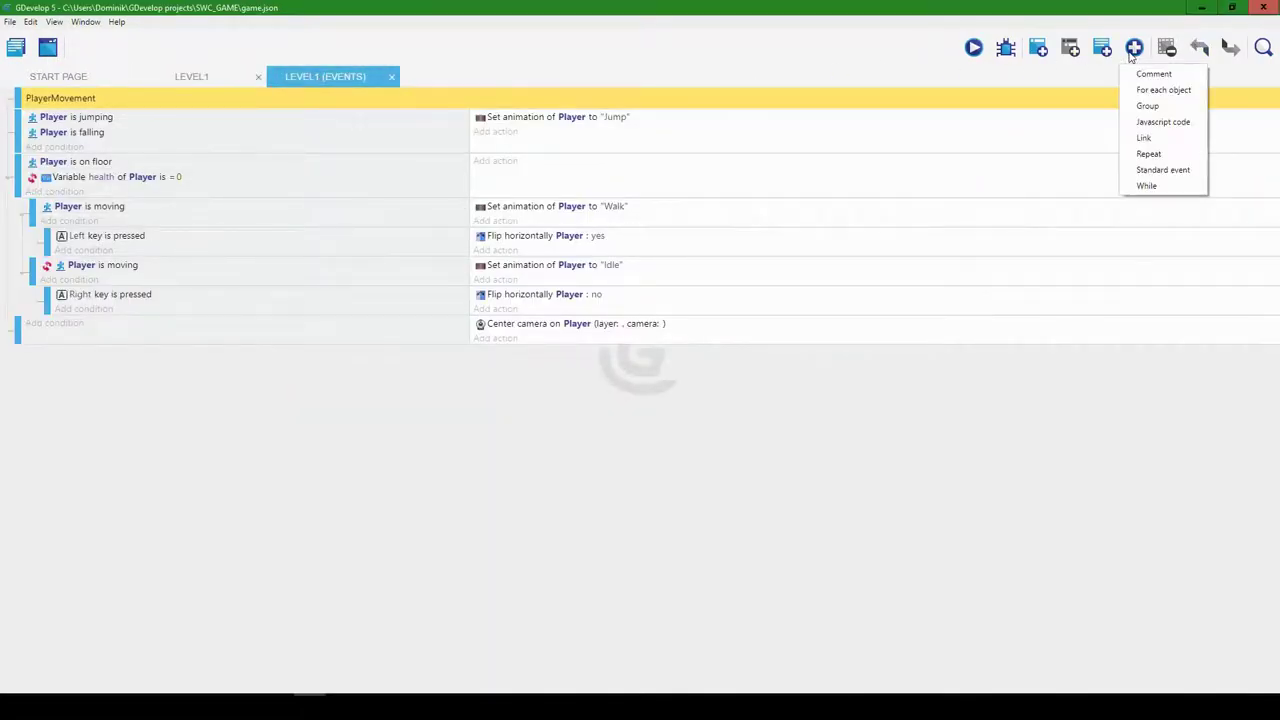
click(1142, 73)
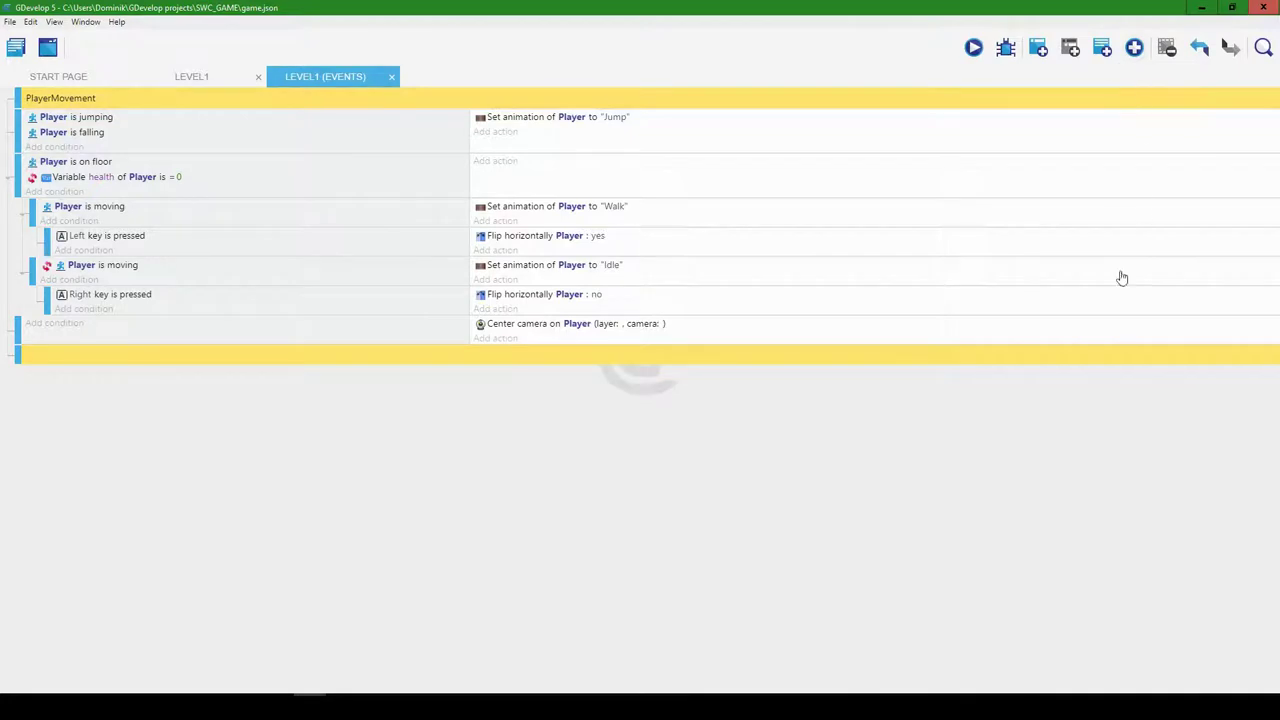
click(215, 355)
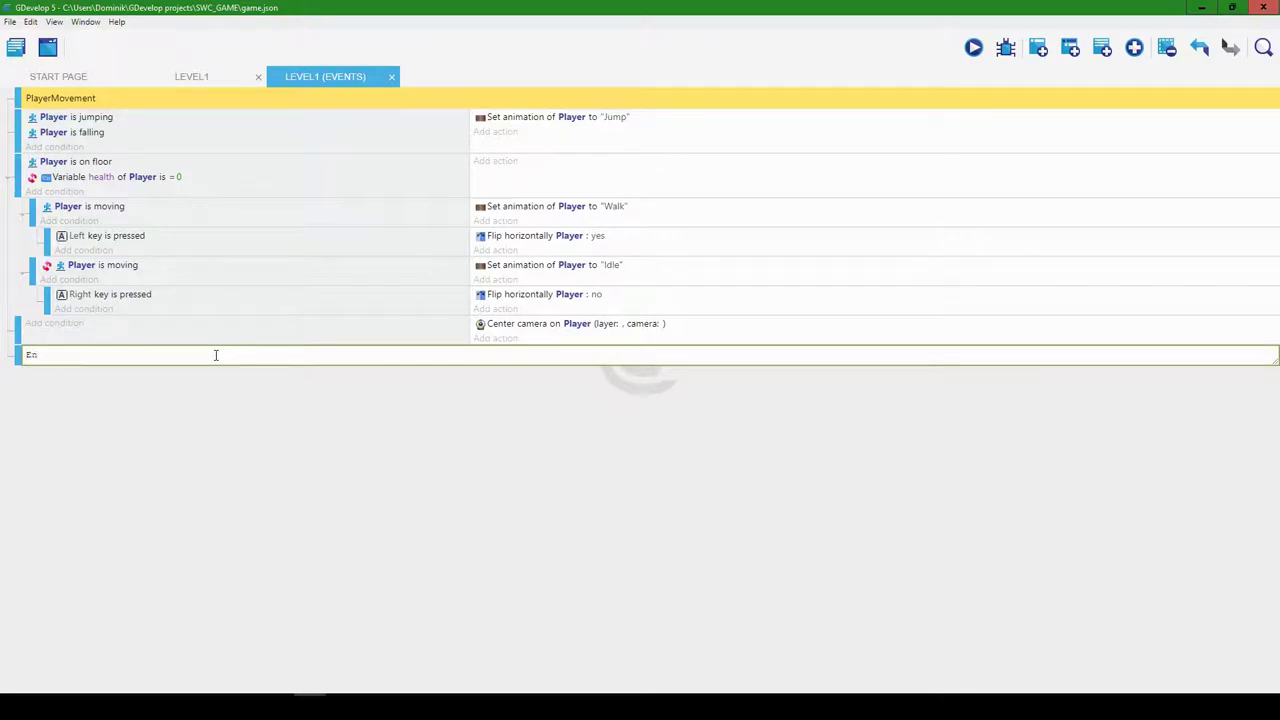
text(ovements)
key(Return)
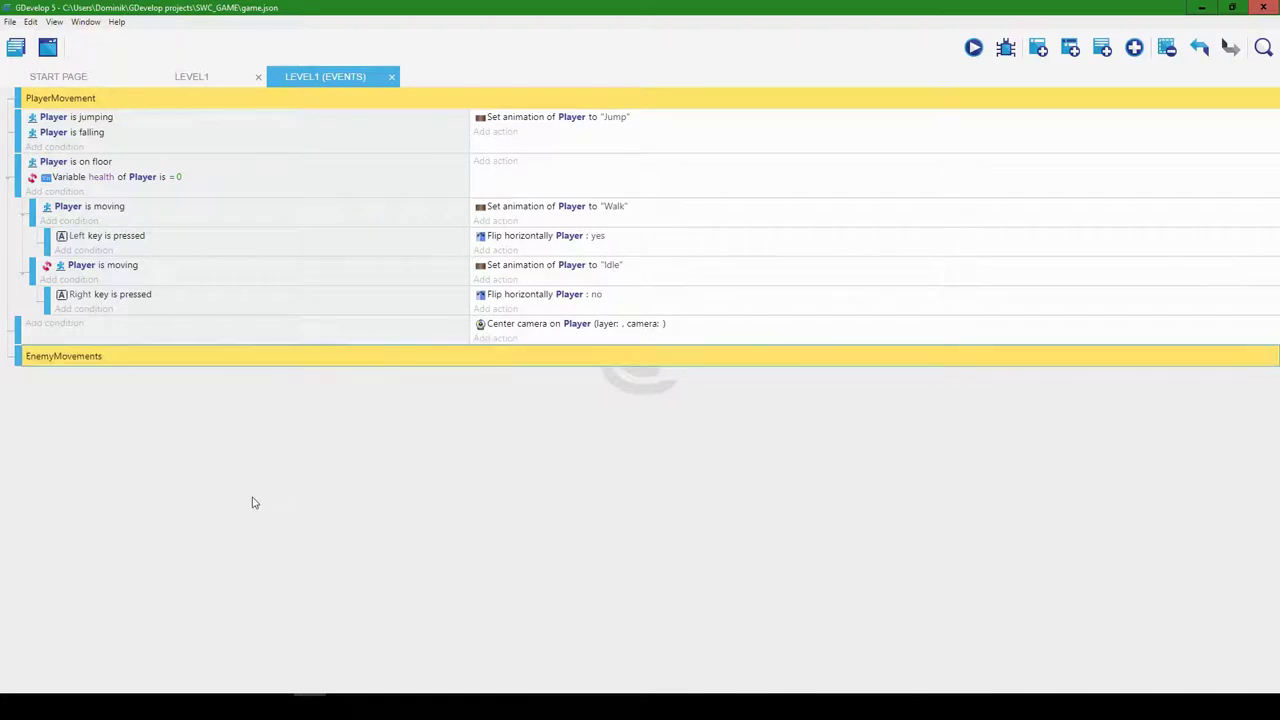
Add an event below the EnemyMovements comment and give it a condition testing the text of an object's variable
click(1039, 49)
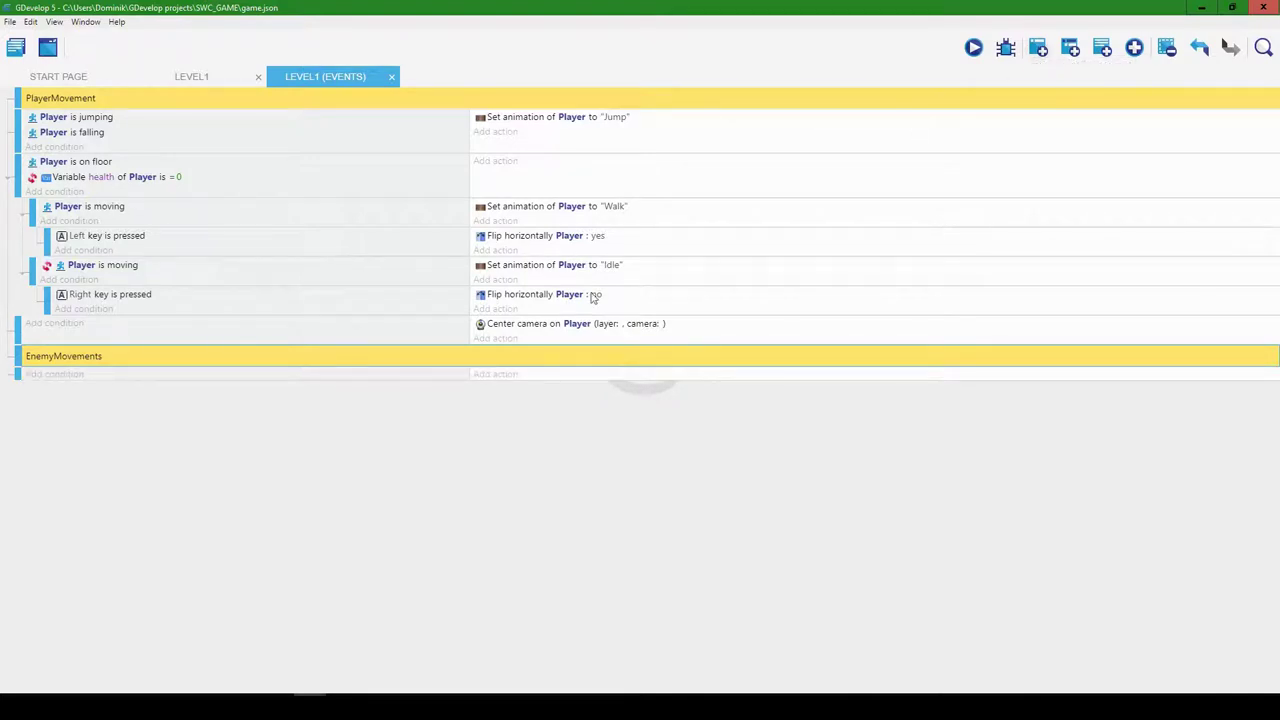
click(60, 374)
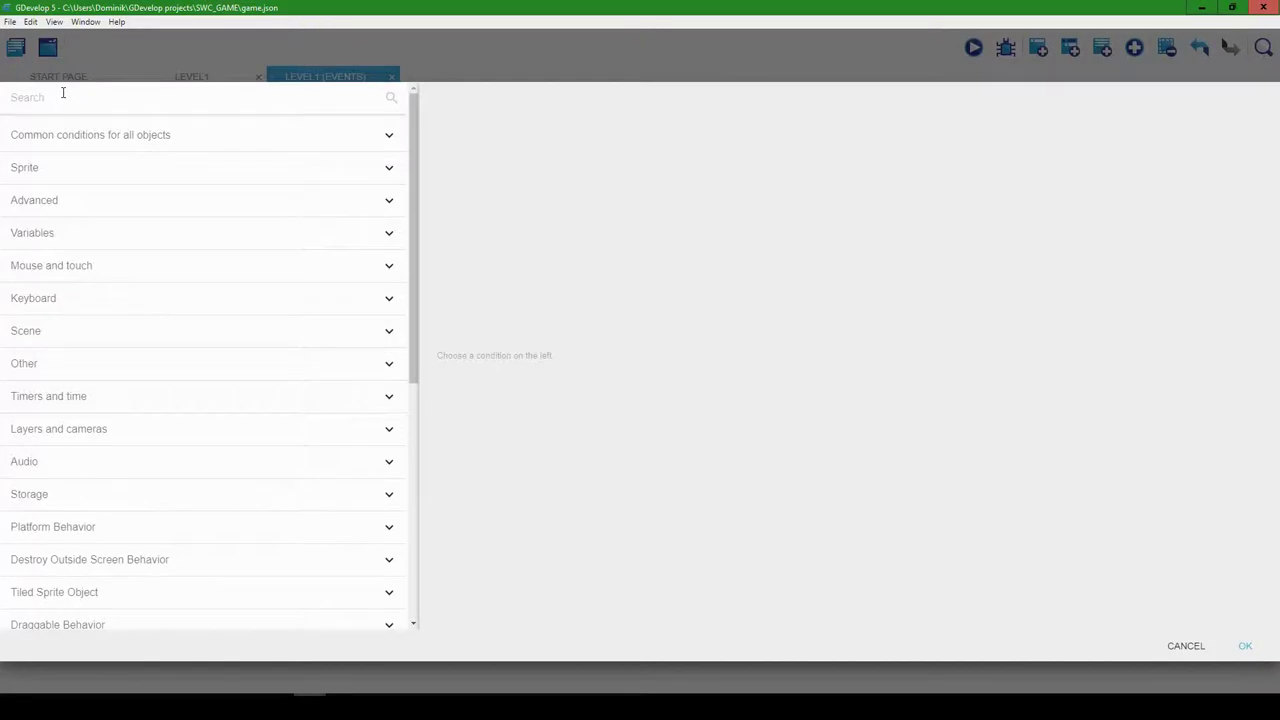
text(variab)
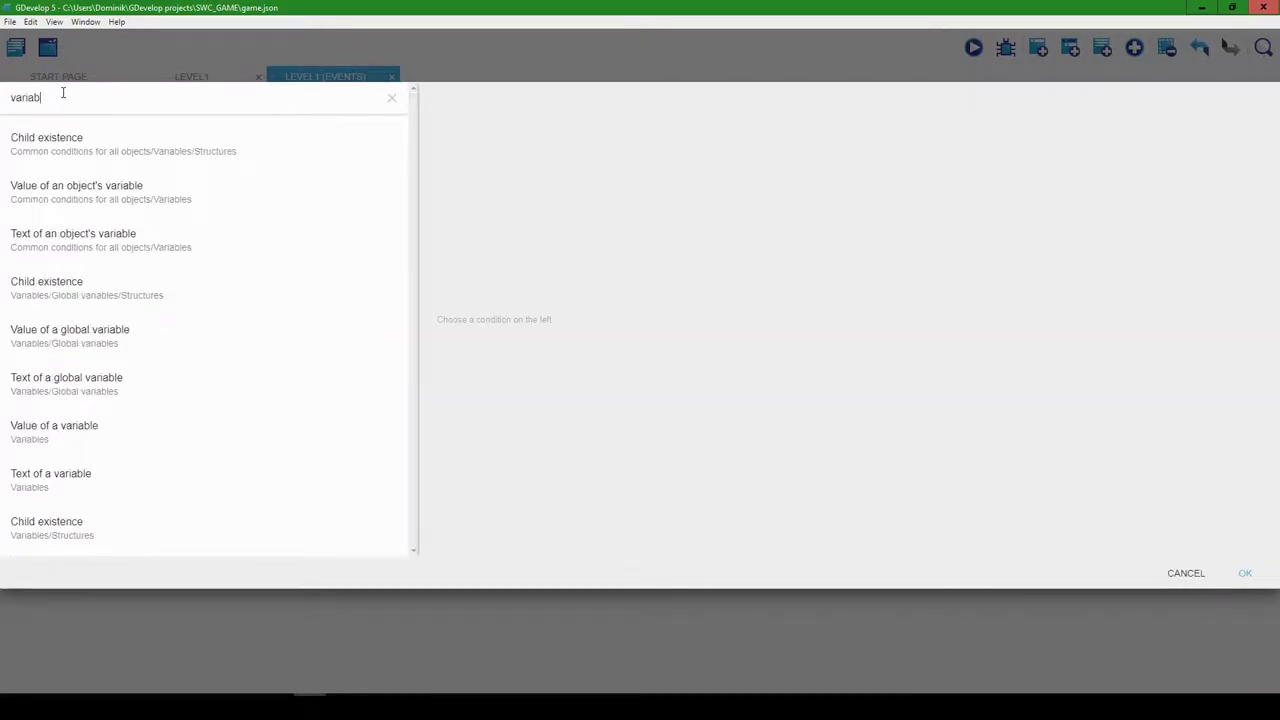
text(le)
click(71, 249)
Set the condition's object to Enemy and its variable to direction
click(455, 280)
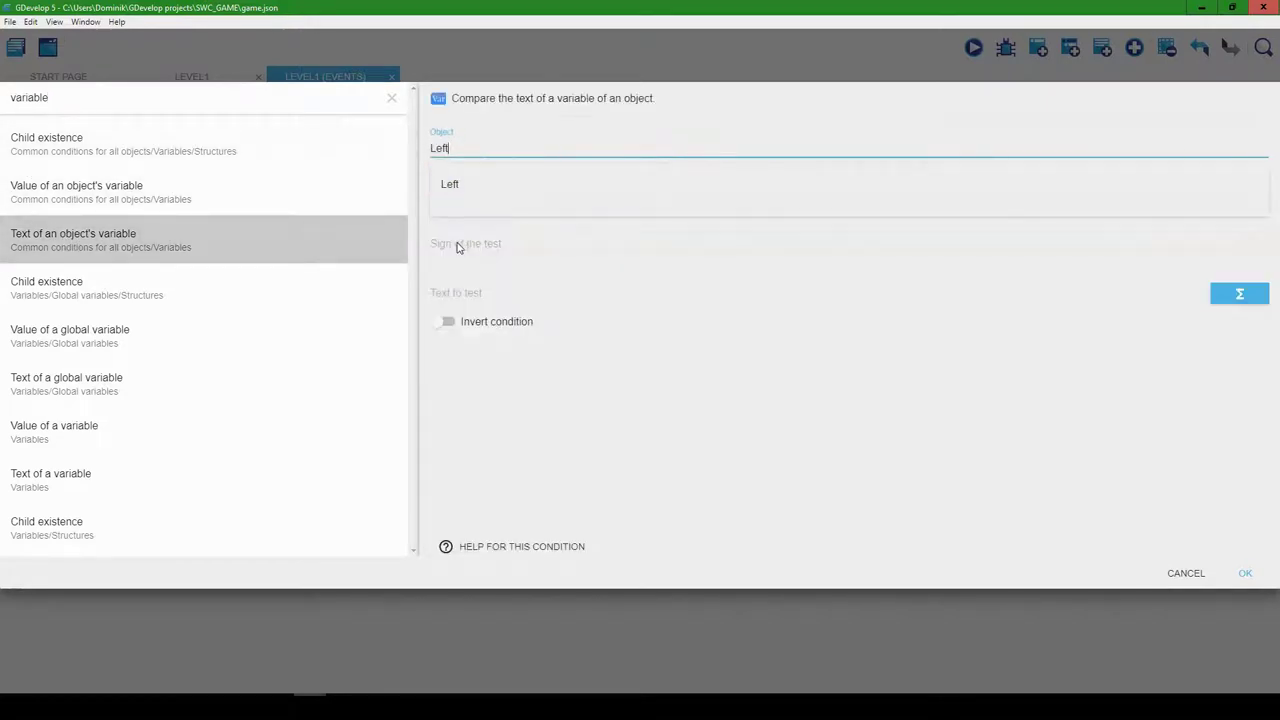
key(ctrl+a)
text(ene)
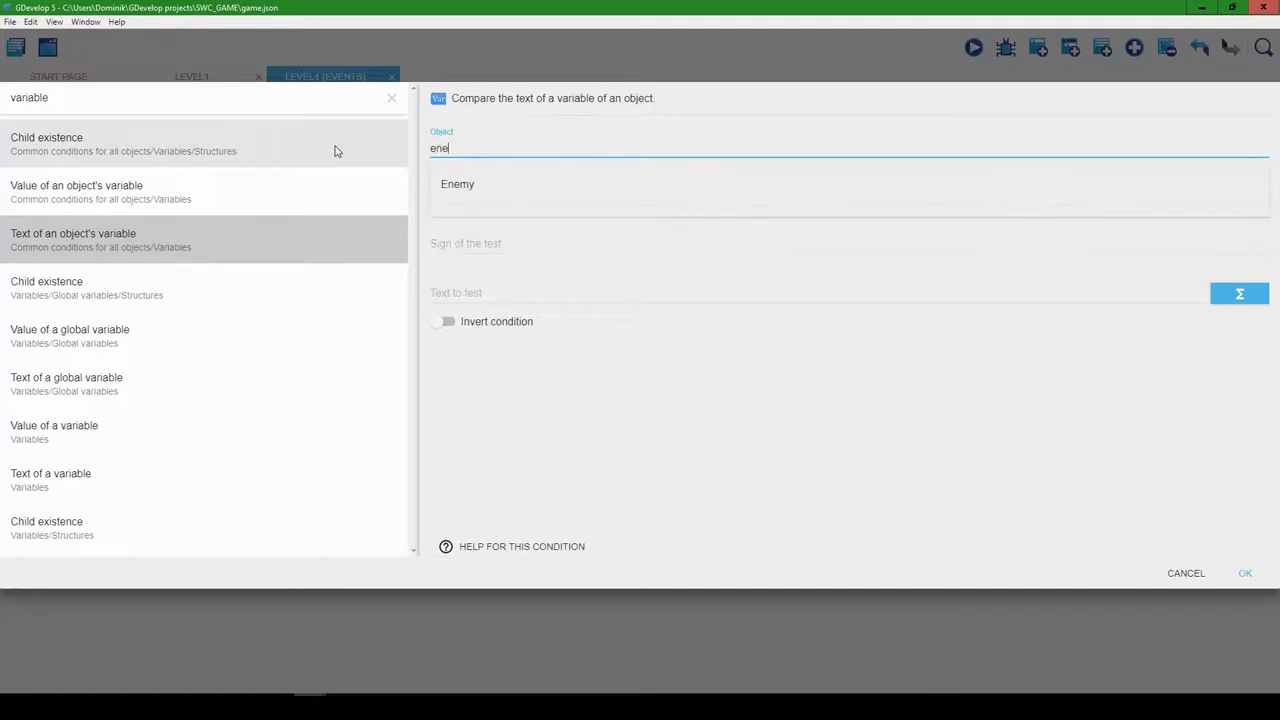
click(514, 186)
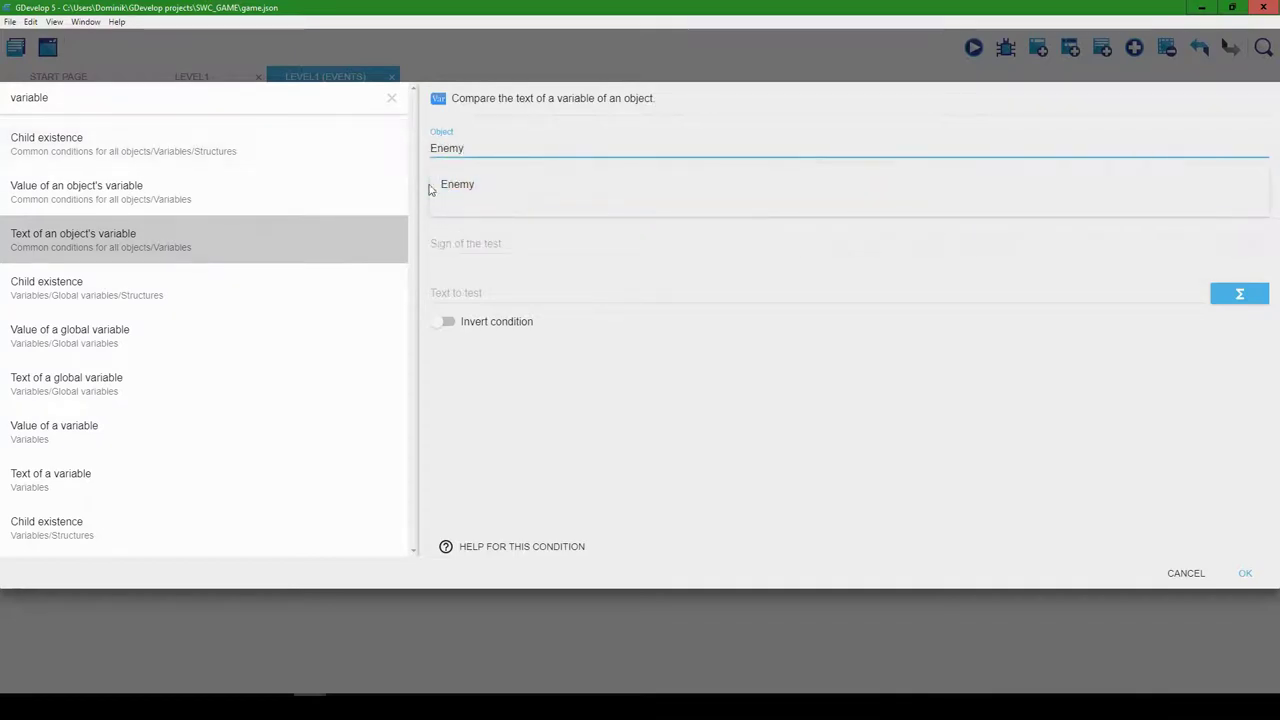
click(475, 198)
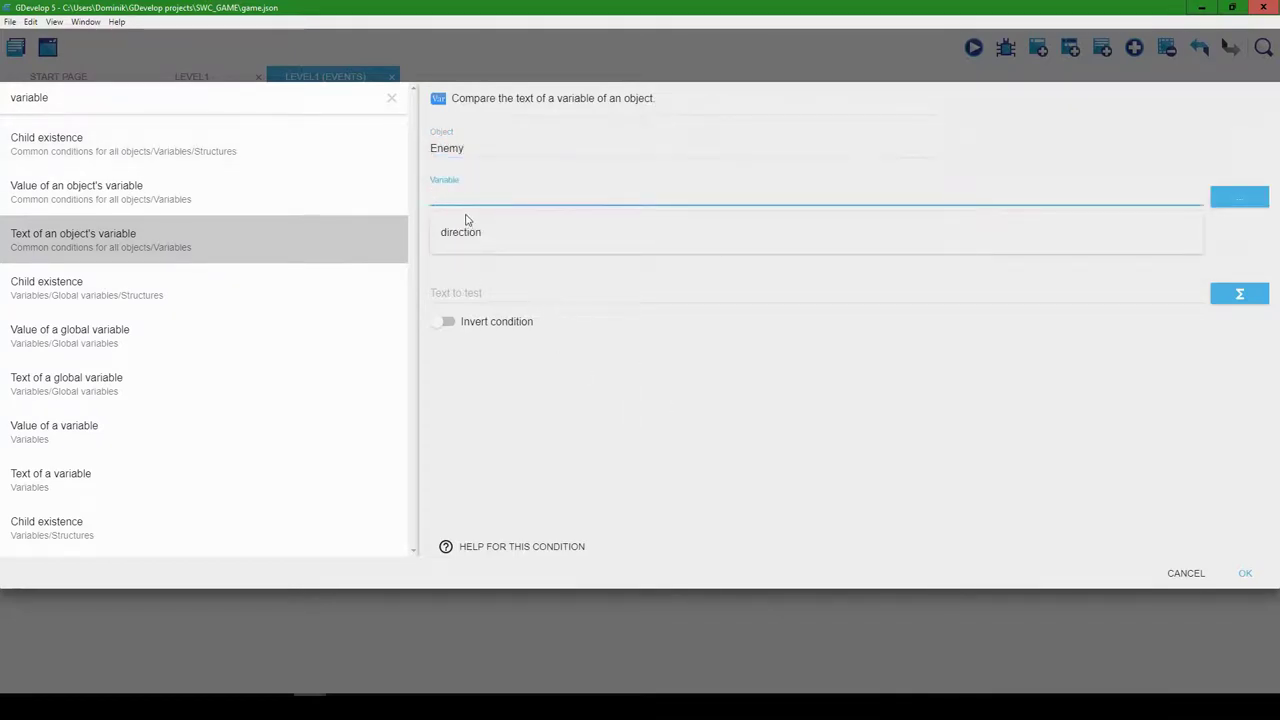
click(477, 226)
Make the condition test that the variable's text is equal to "left", and confirm the condition
click(479, 249)
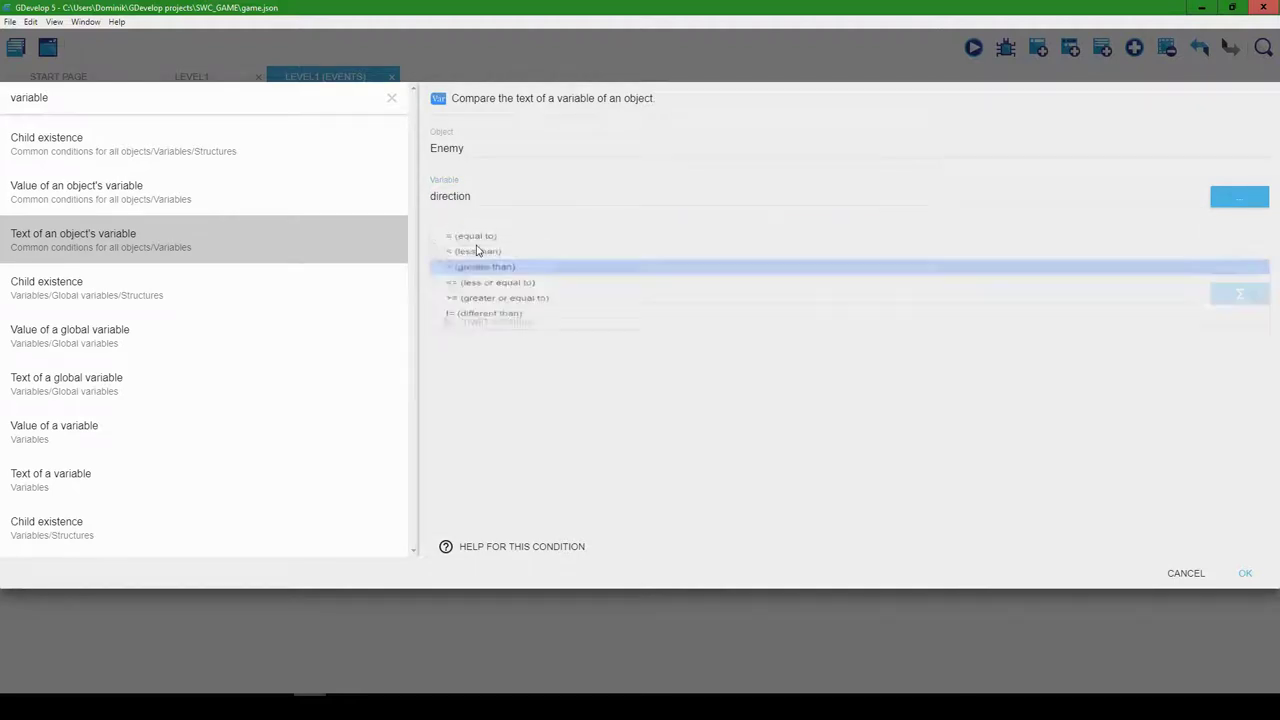
click(544, 244)
click(526, 294)
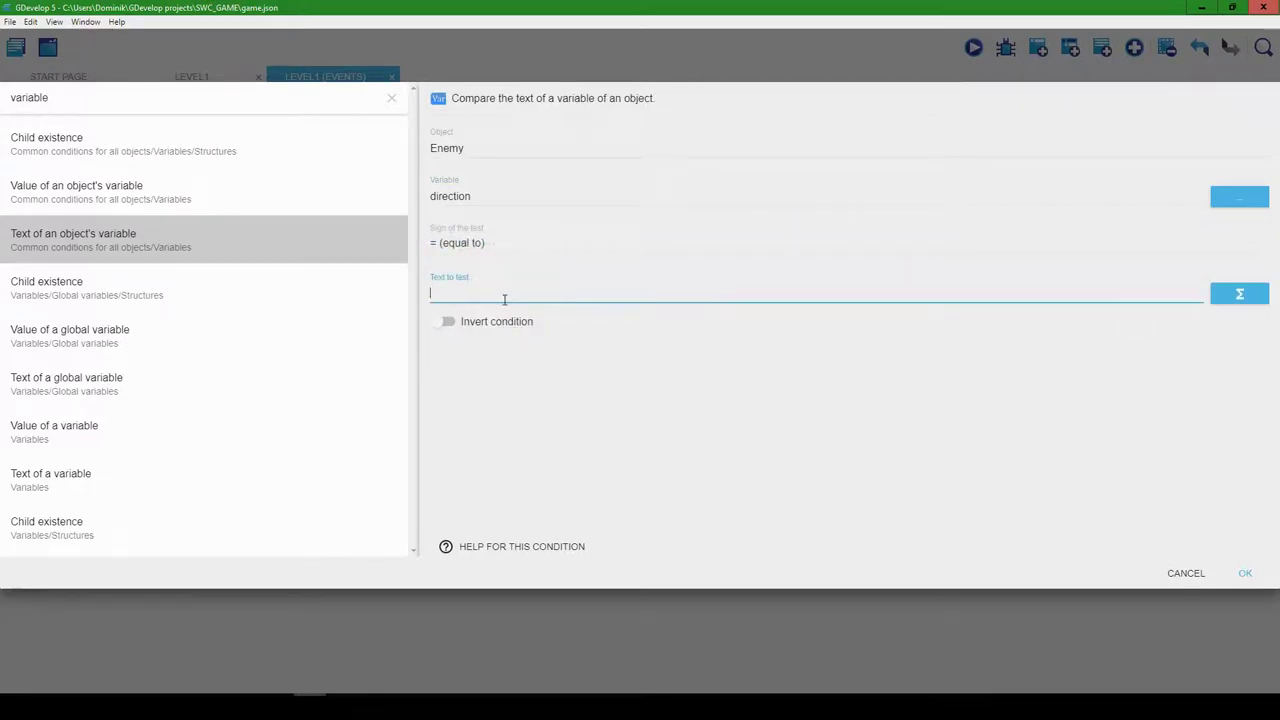
text("")
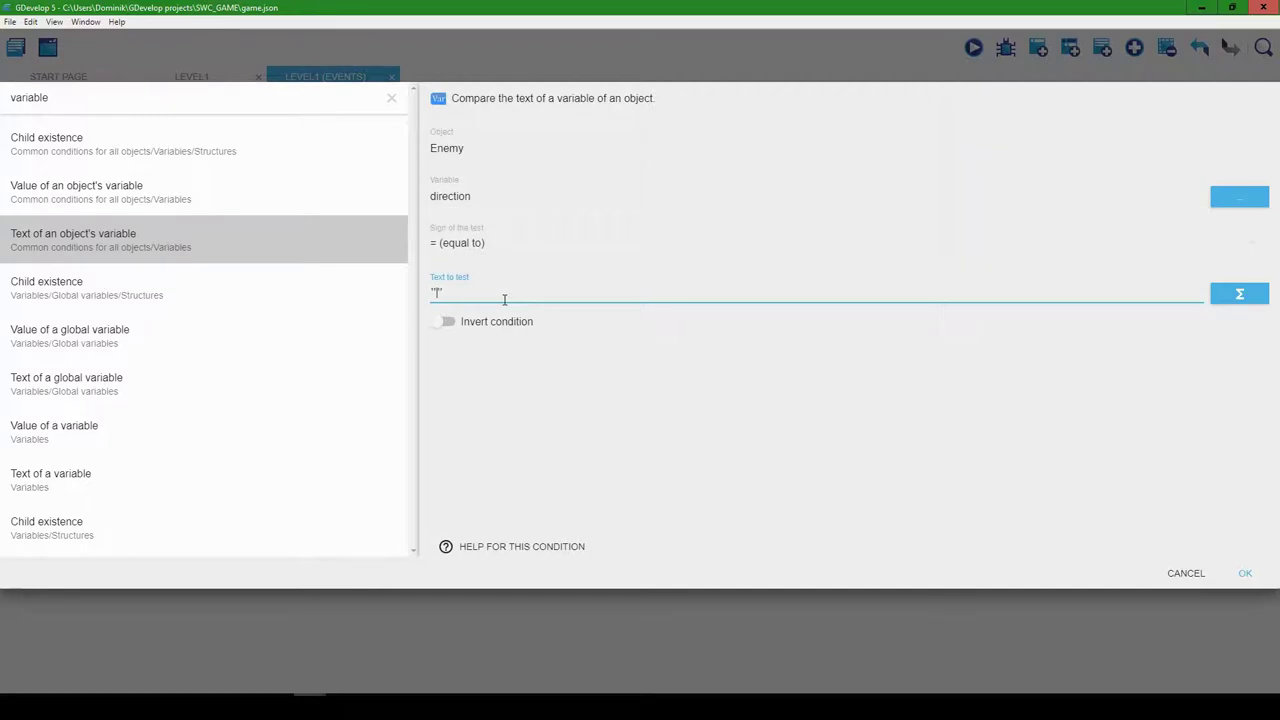
text(left)
click(1244, 572)
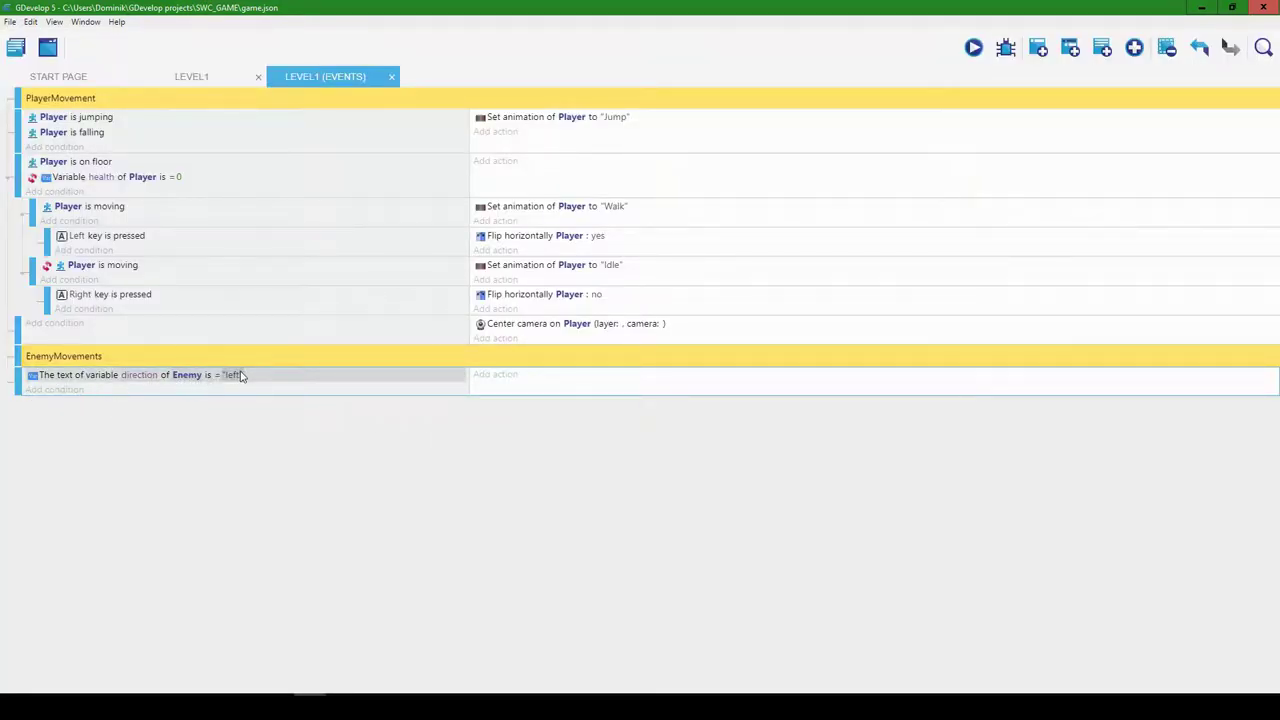
Give the "left" direction event an Add a force (angle) action on Enemy with angle 180 and speed 75 pixels per second
click(496, 375)
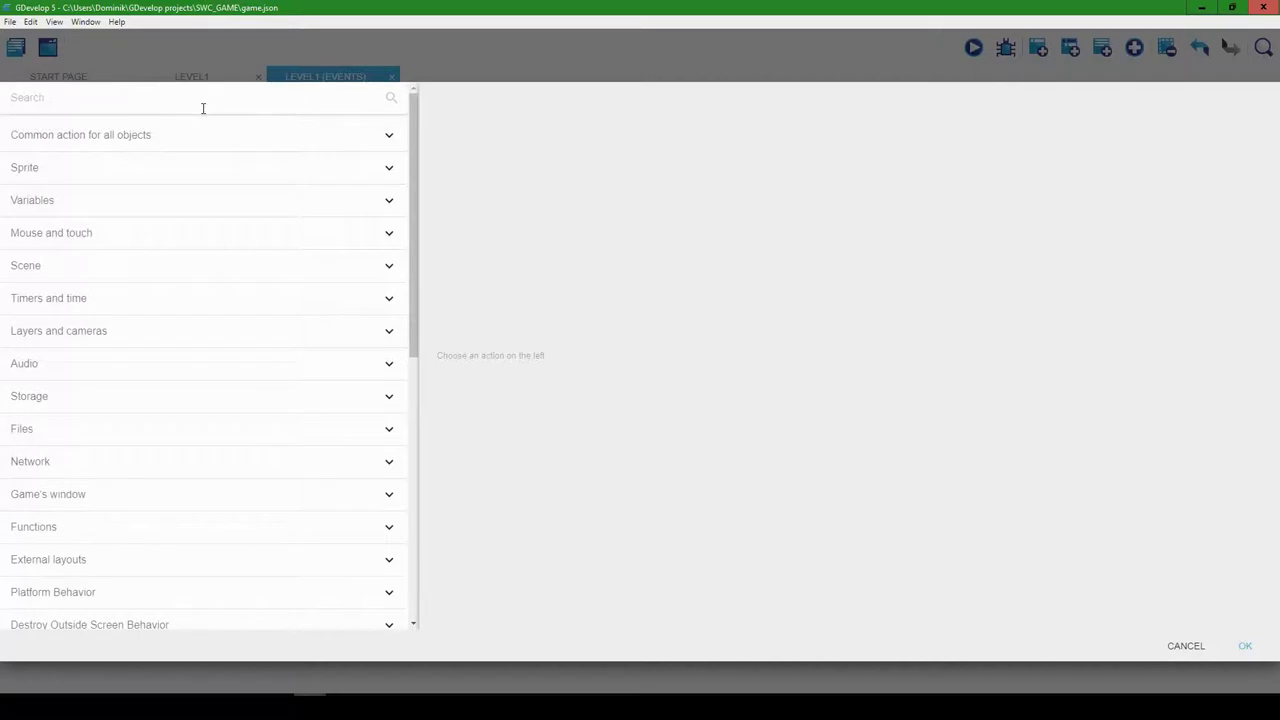
text(force)
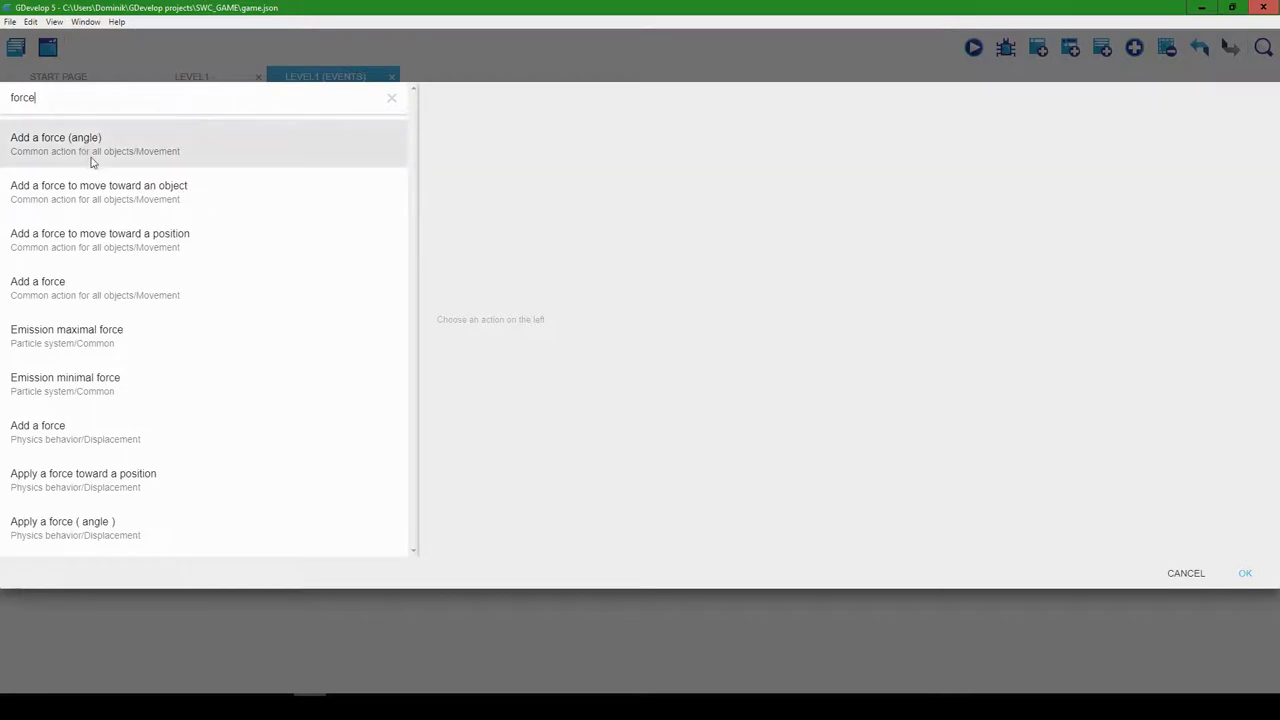
click(148, 150)
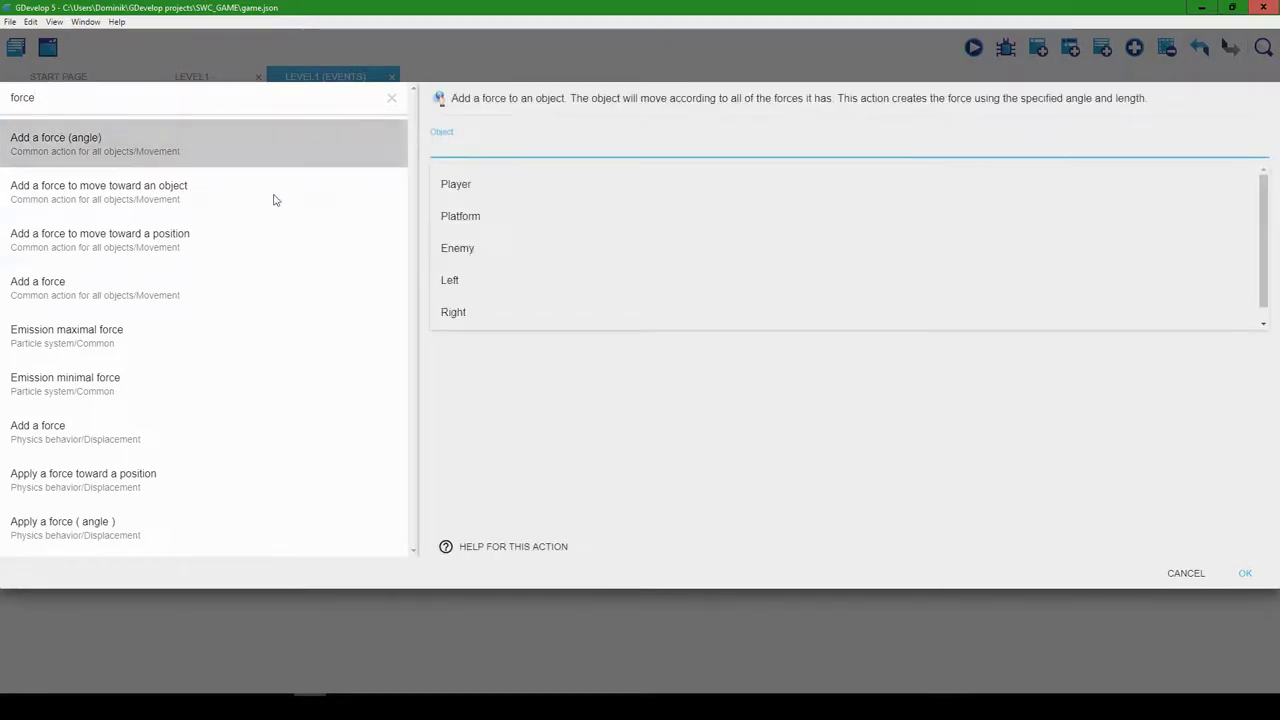
click(481, 247)
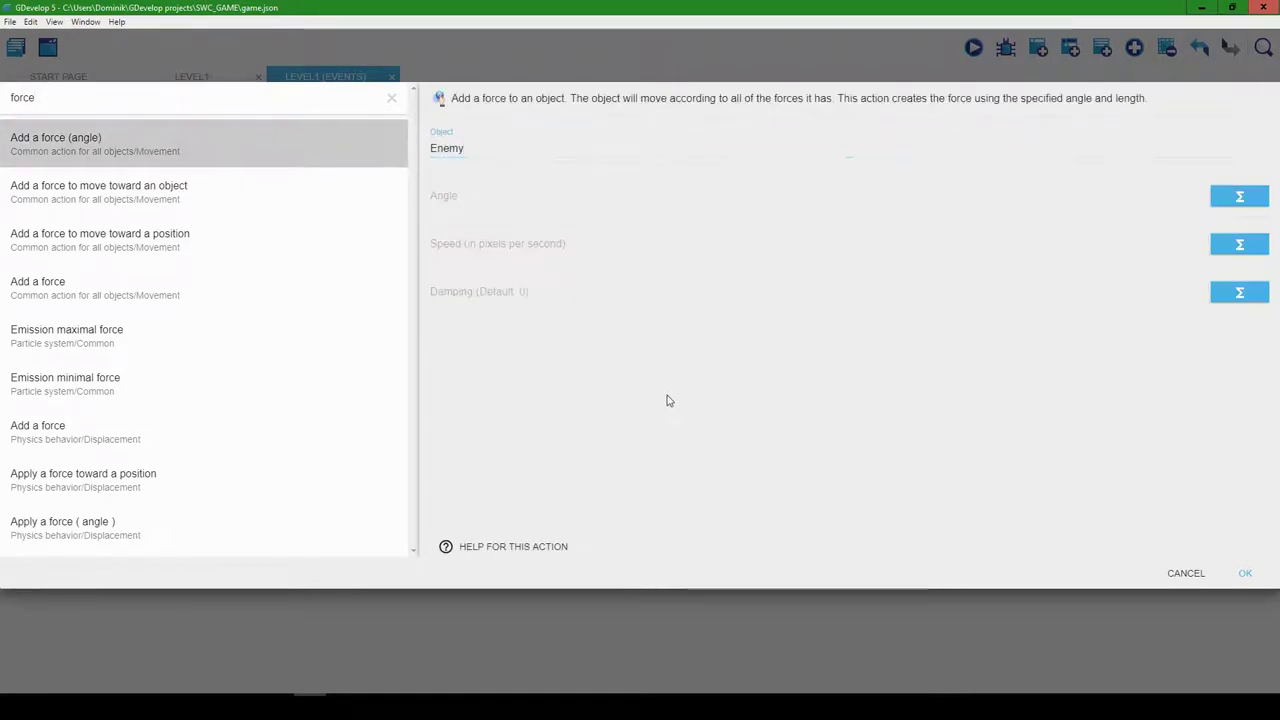
click(523, 199)
text(180)
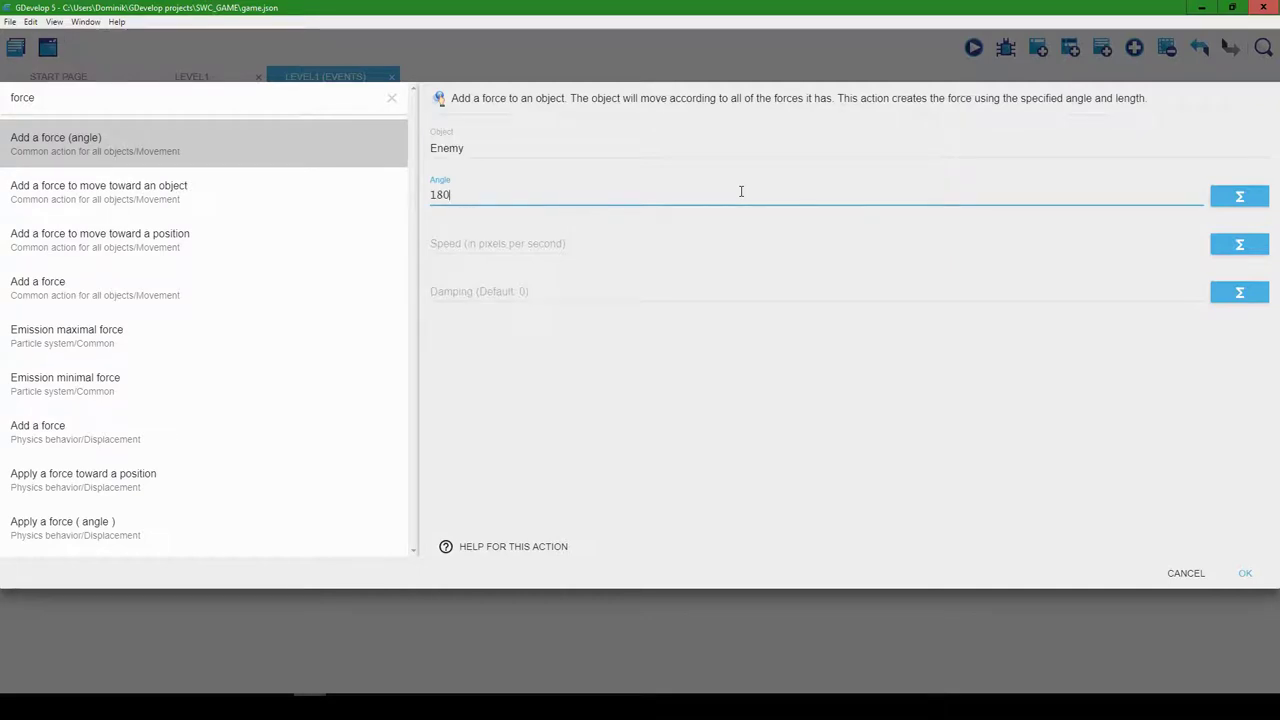
click(526, 245)
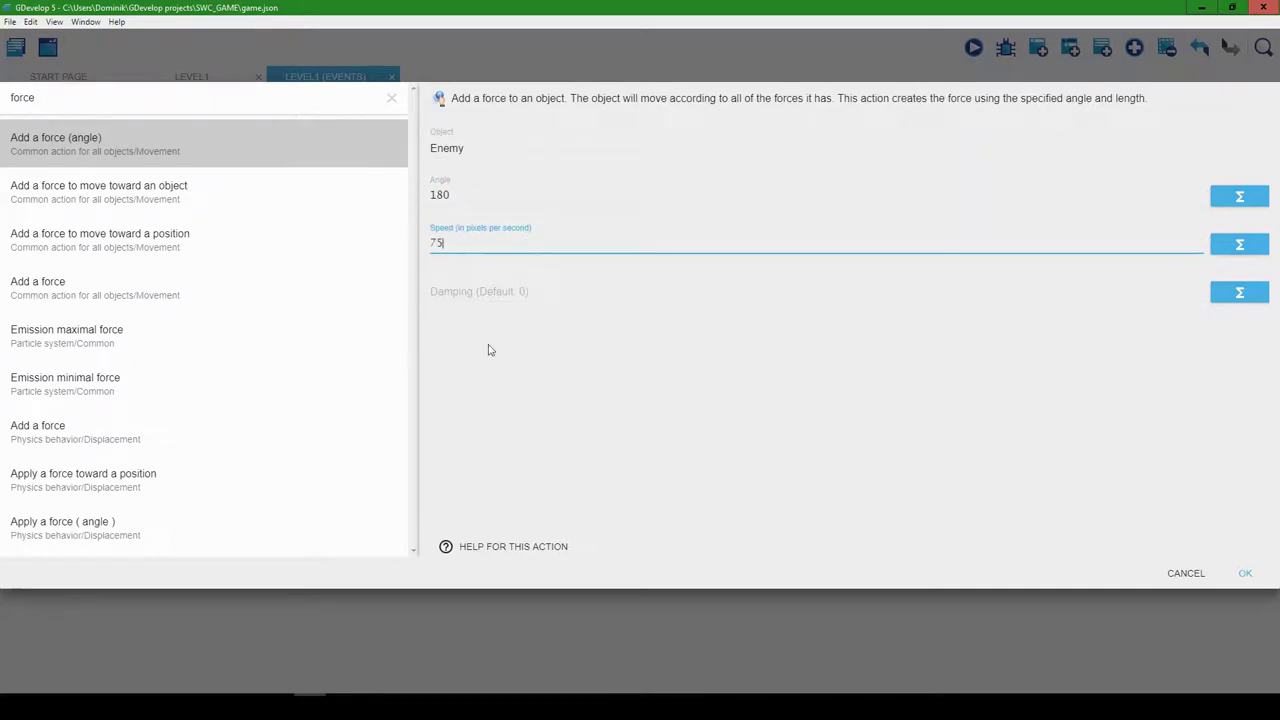
click(620, 412)
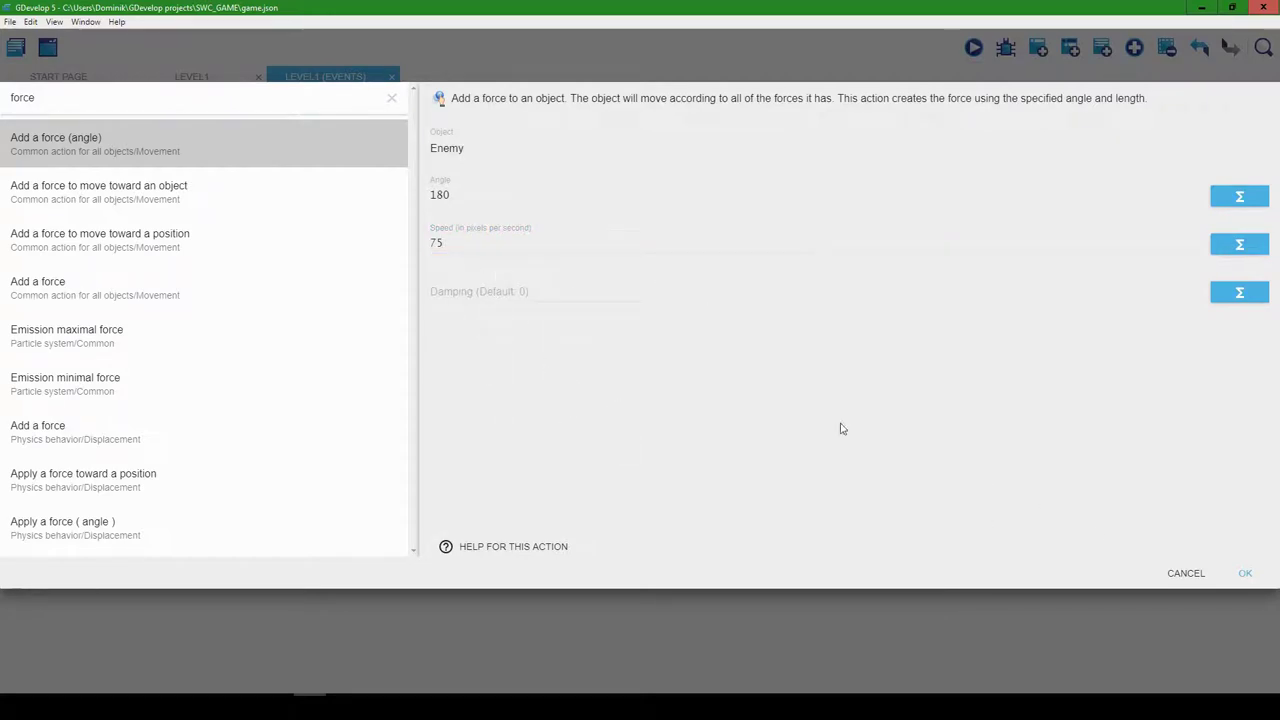
click(1245, 573)
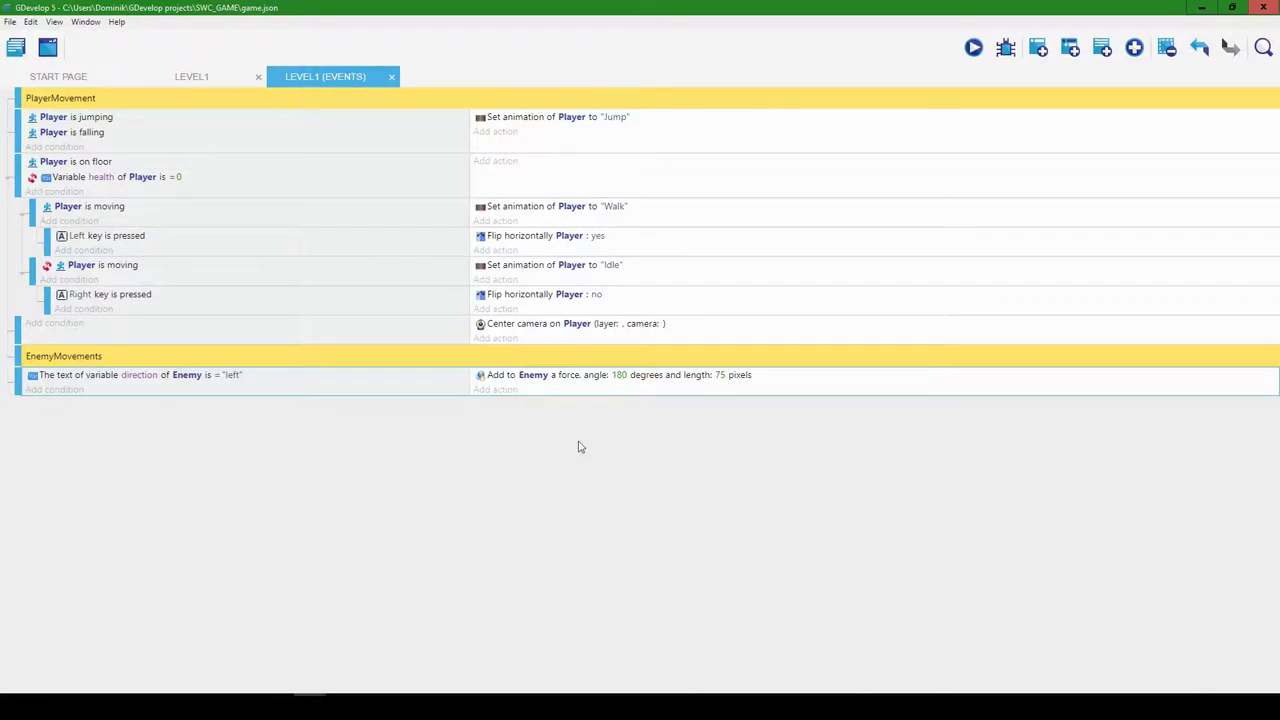
Add an event below the "left" event and give it a condition testing the text of a variable of Enemy
click(1040, 50)
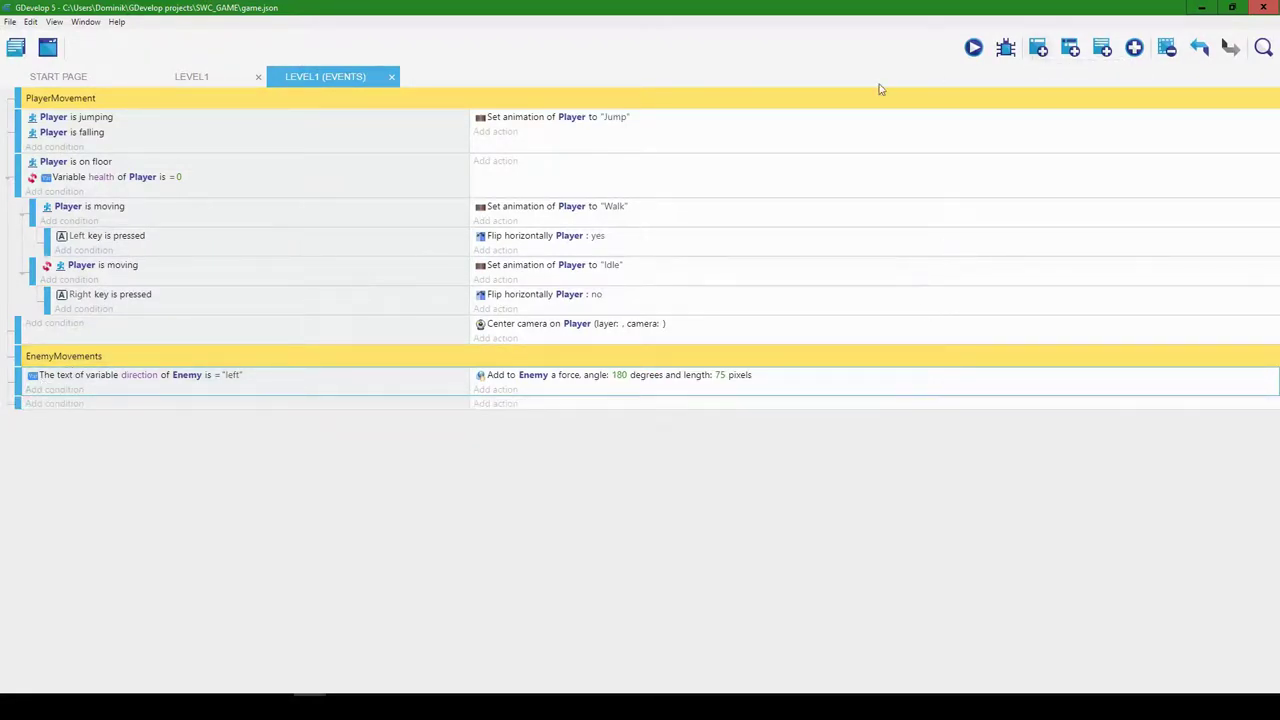
click(50, 405)
text(v)
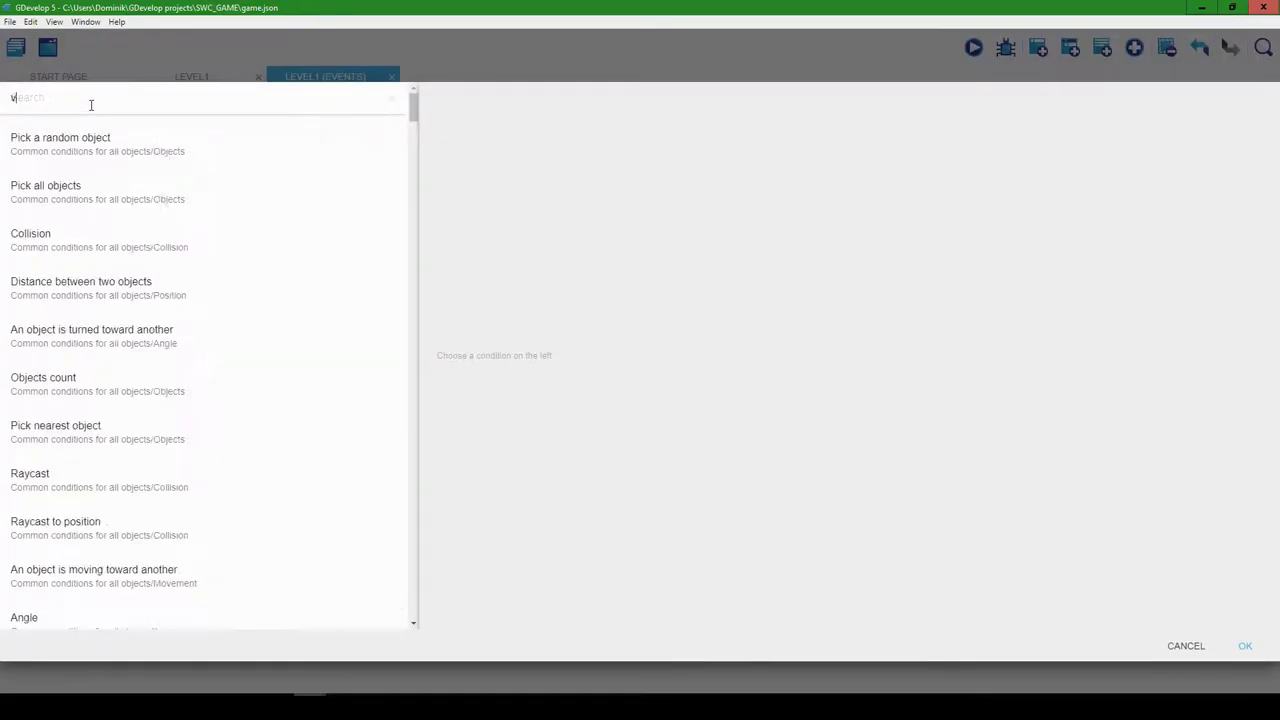
text(ariab)
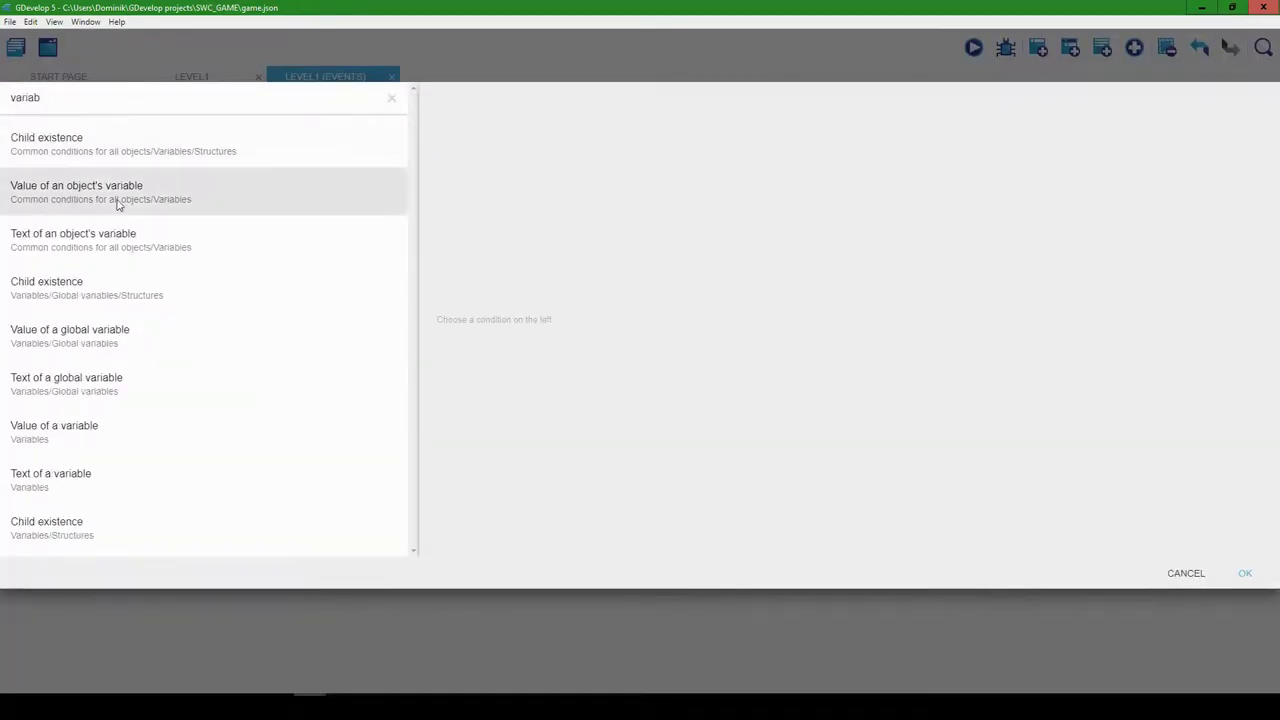
click(110, 242)
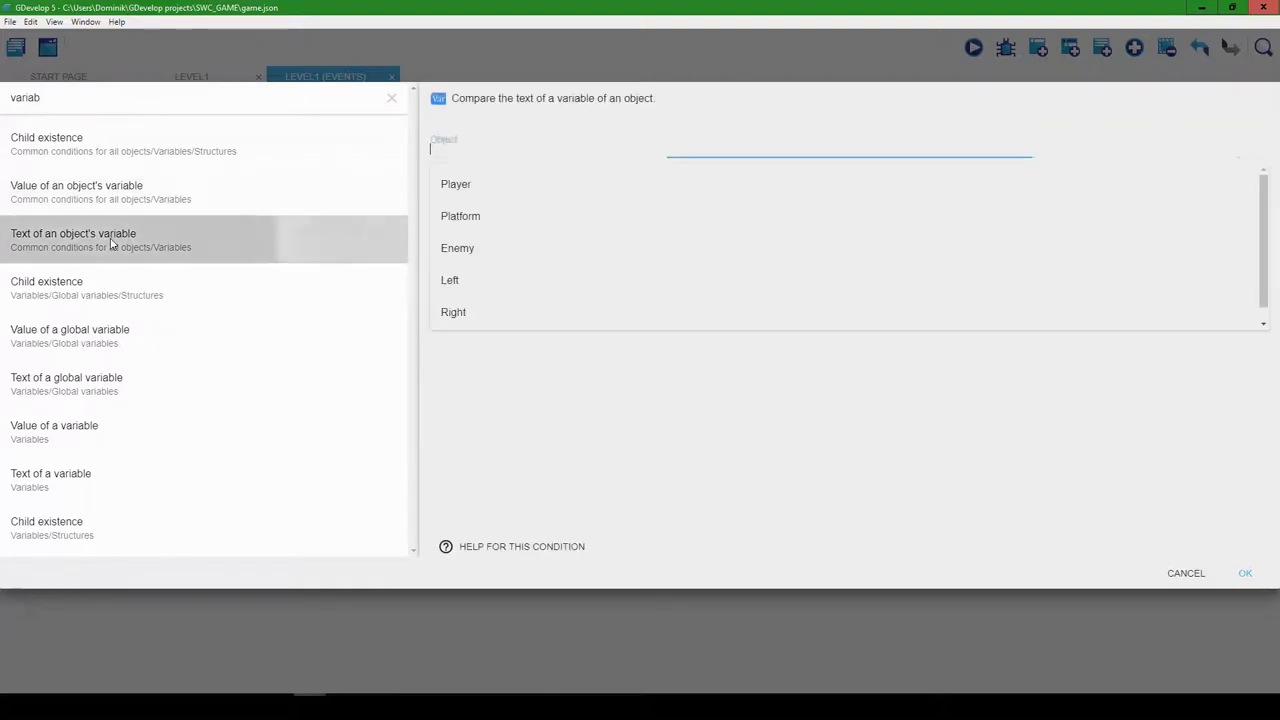
click(500, 248)
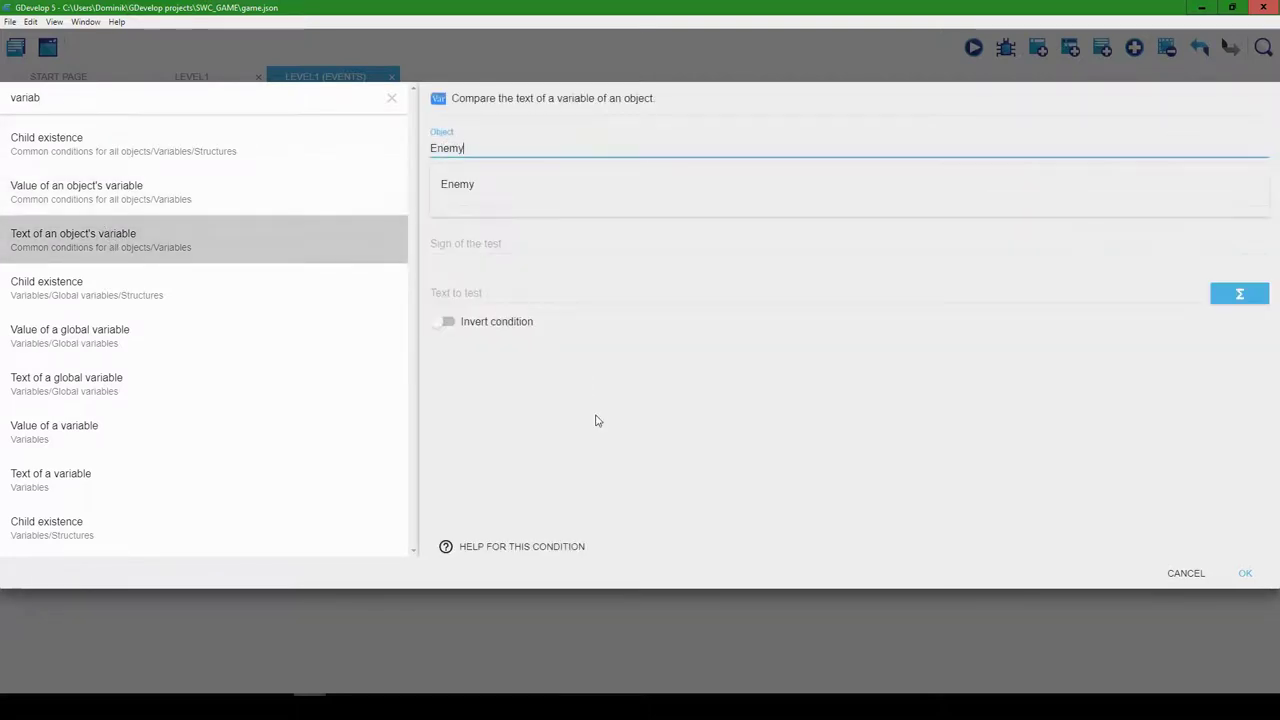
Make the condition test that the direction variable's text is equal to "right", and confirm the condition
click(490, 204)
click(478, 240)
click(474, 243)
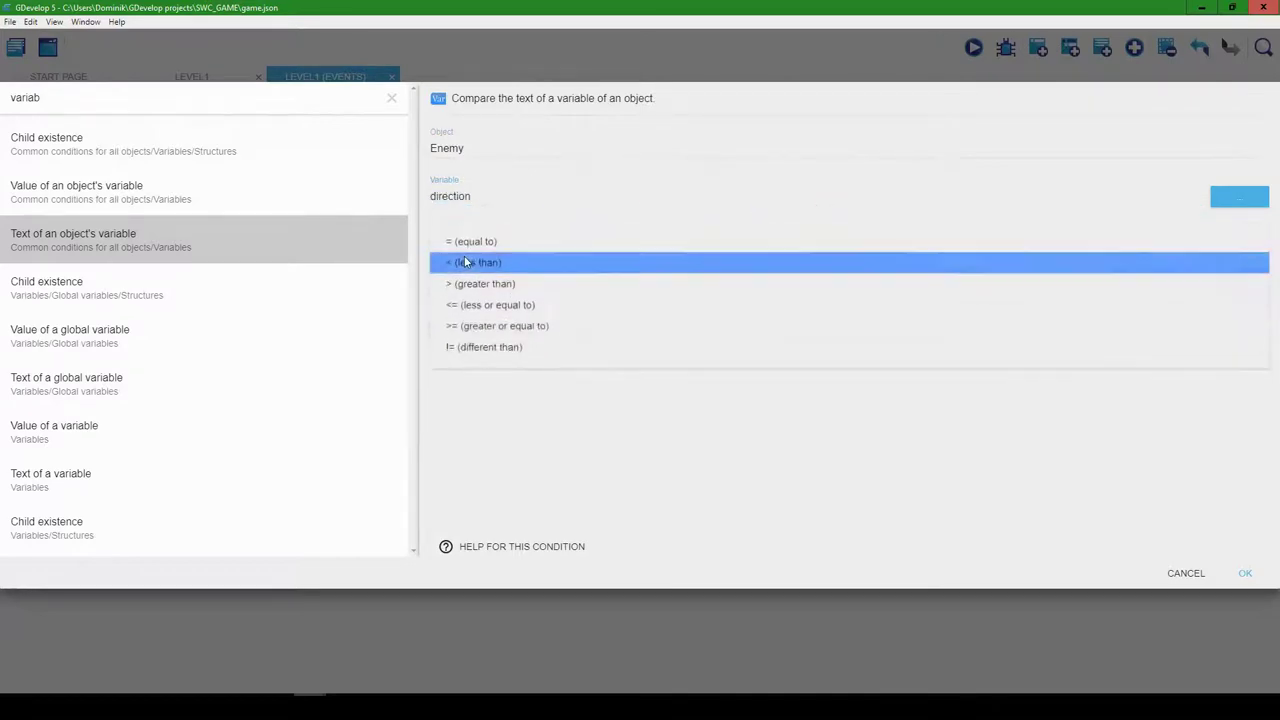
click(488, 246)
click(473, 290)
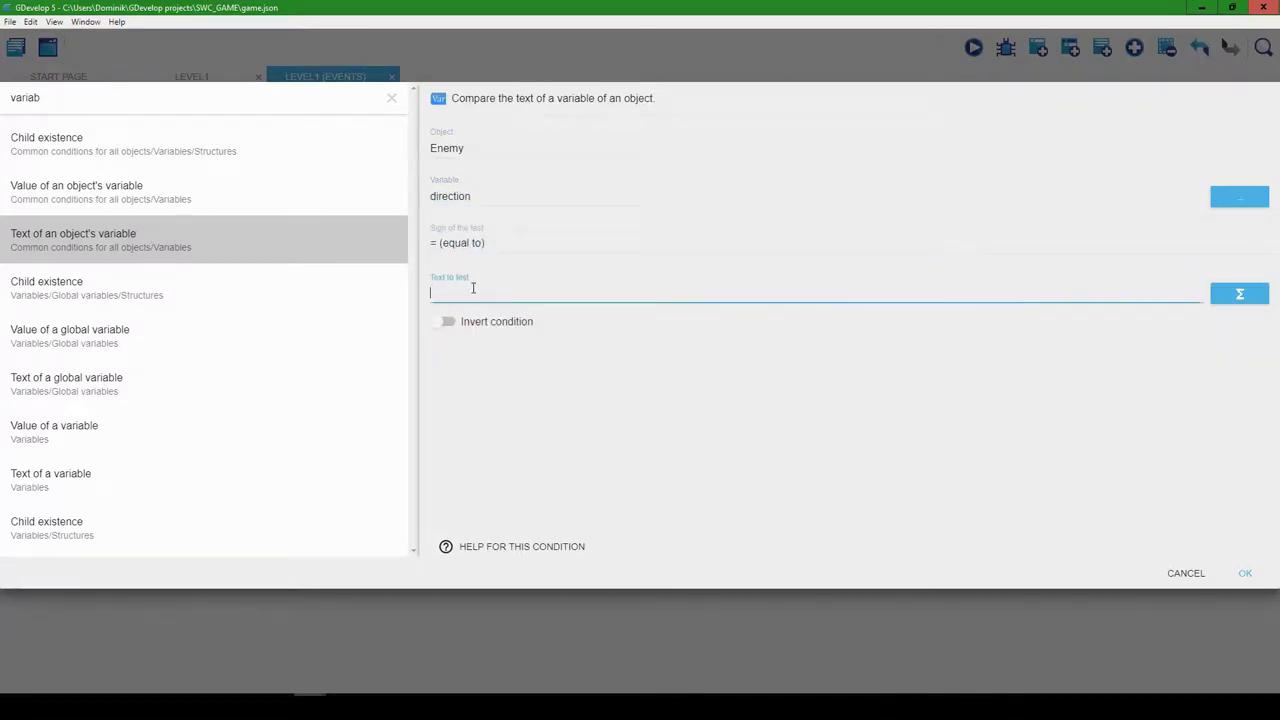
text(right)
click(1258, 580)
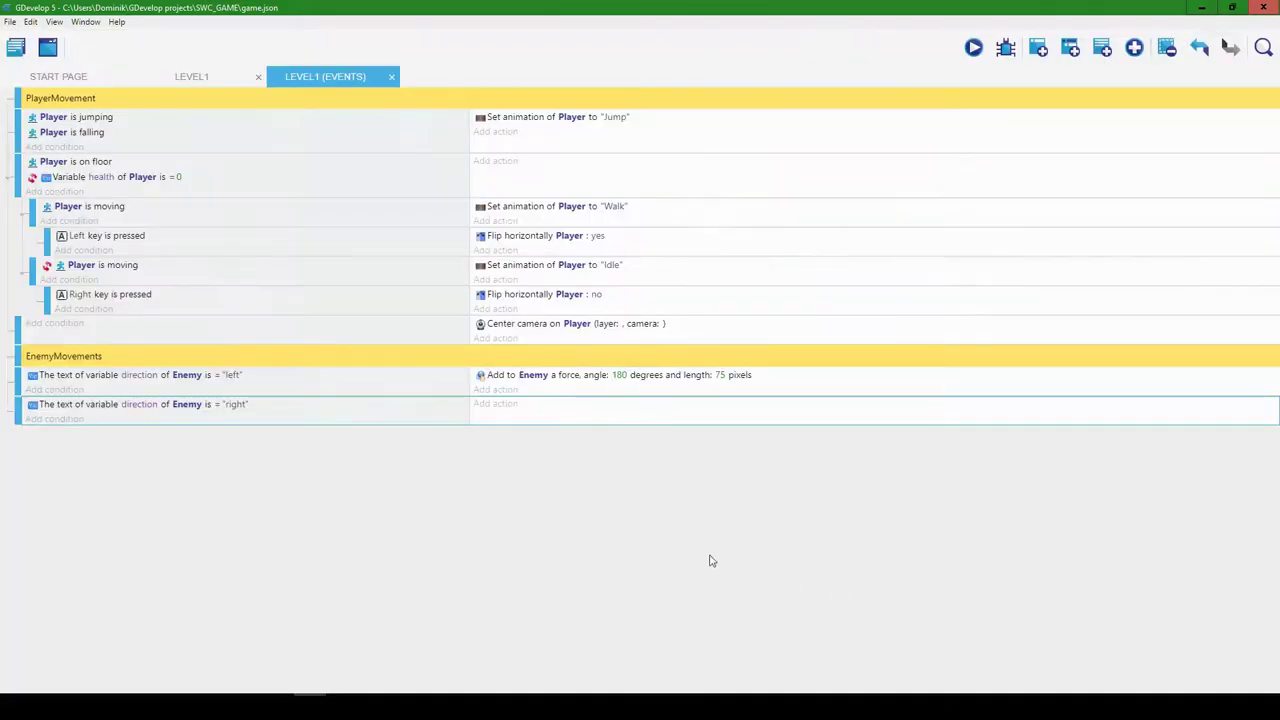
Give the "right" direction event an Add a force (angle) action on Enemy with angle 0 and speed 75 pixels per second
click(497, 404)
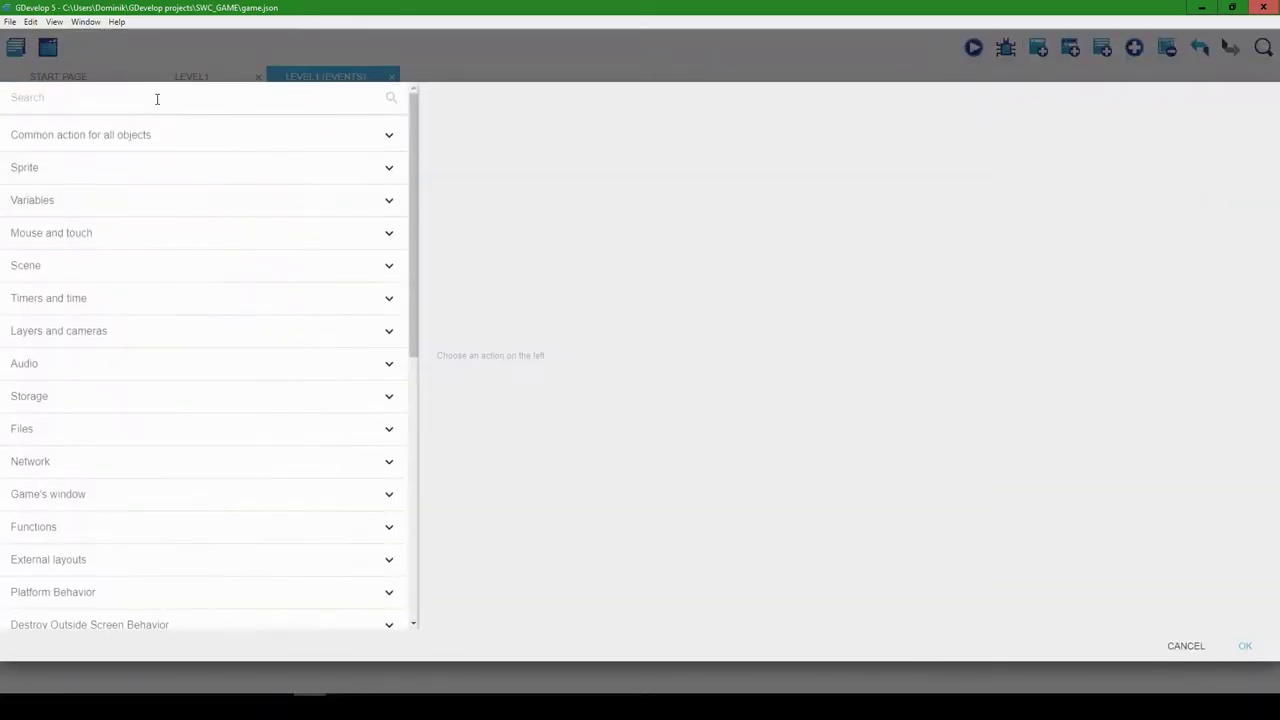
text(force)
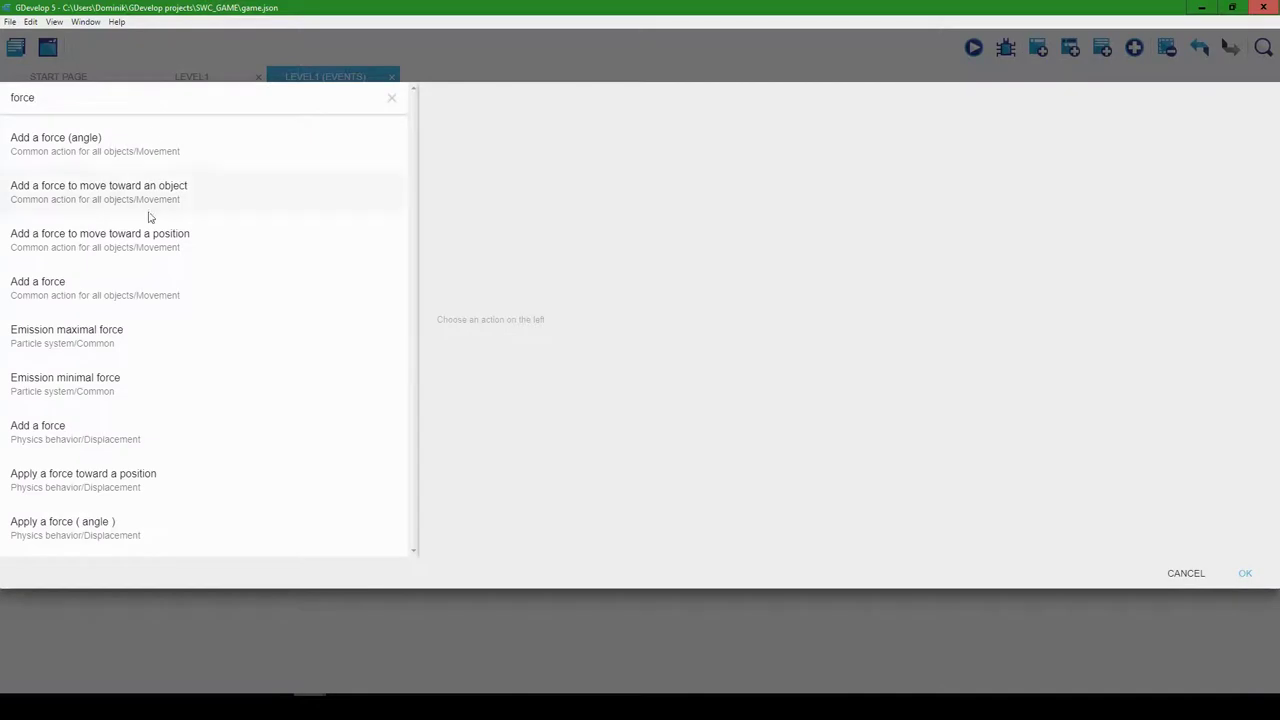
click(77, 157)
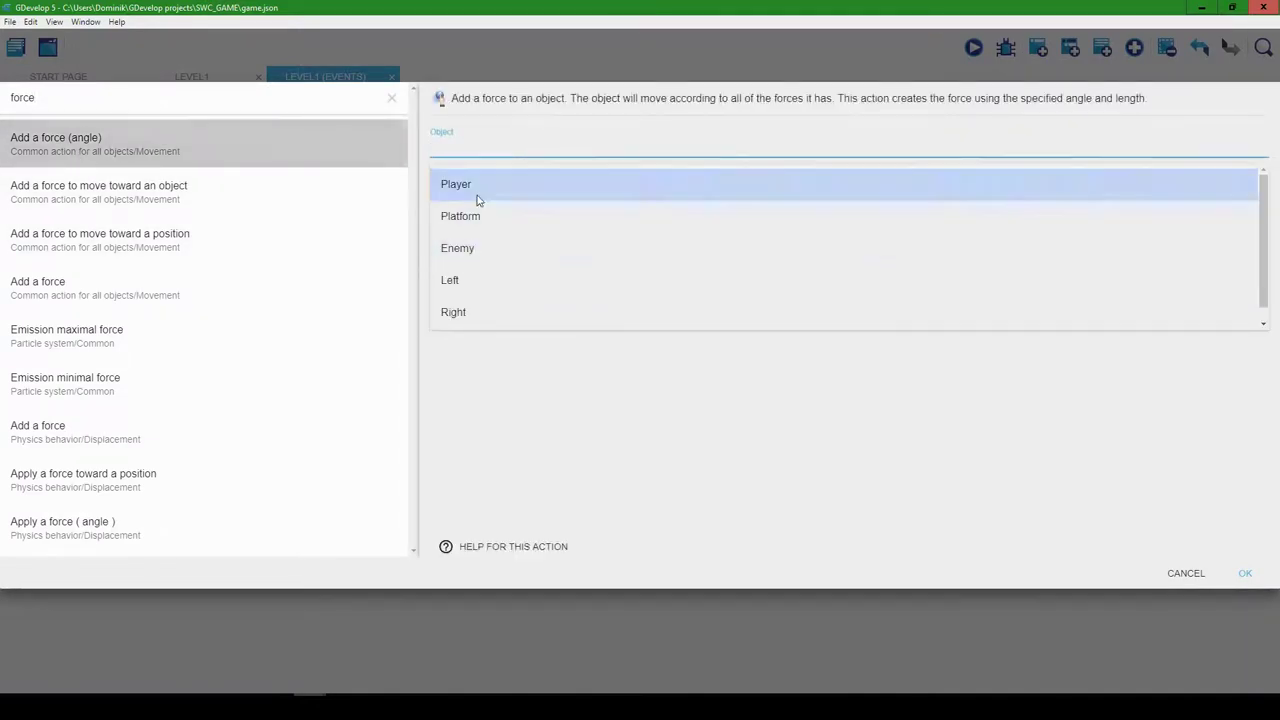
click(486, 251)
click(484, 200)
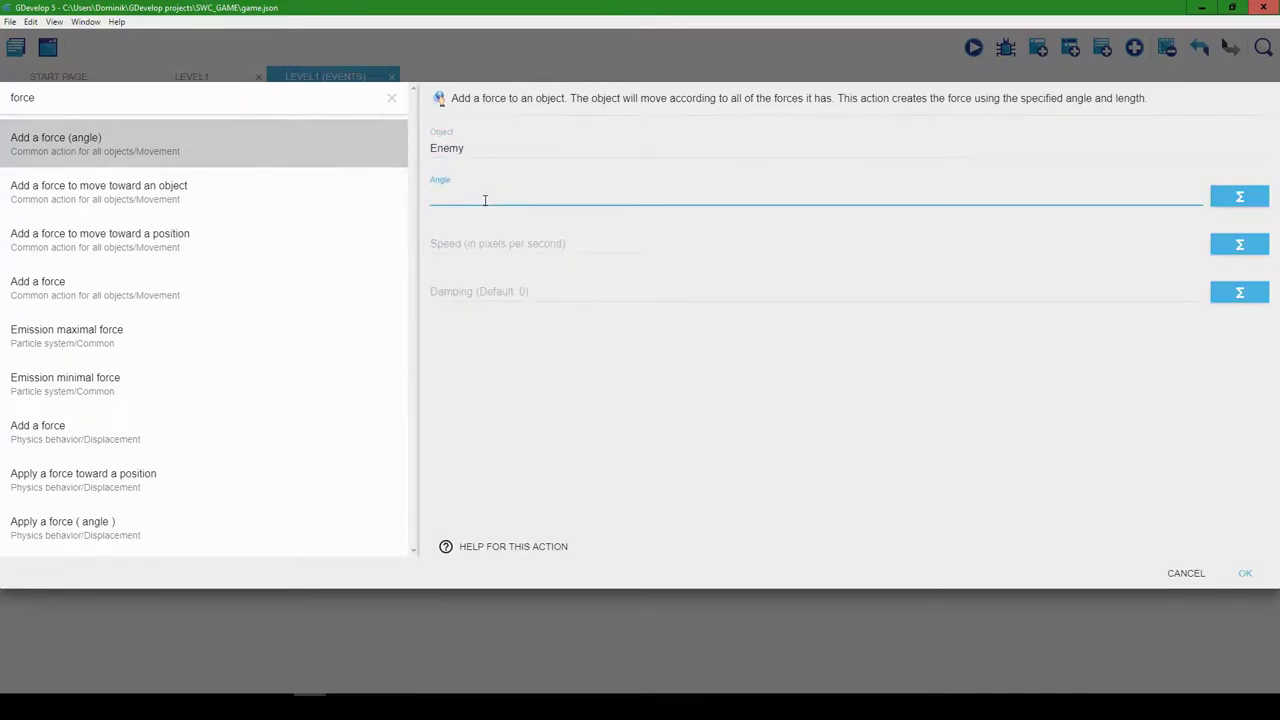
text(0)
click(494, 246)
text(752)
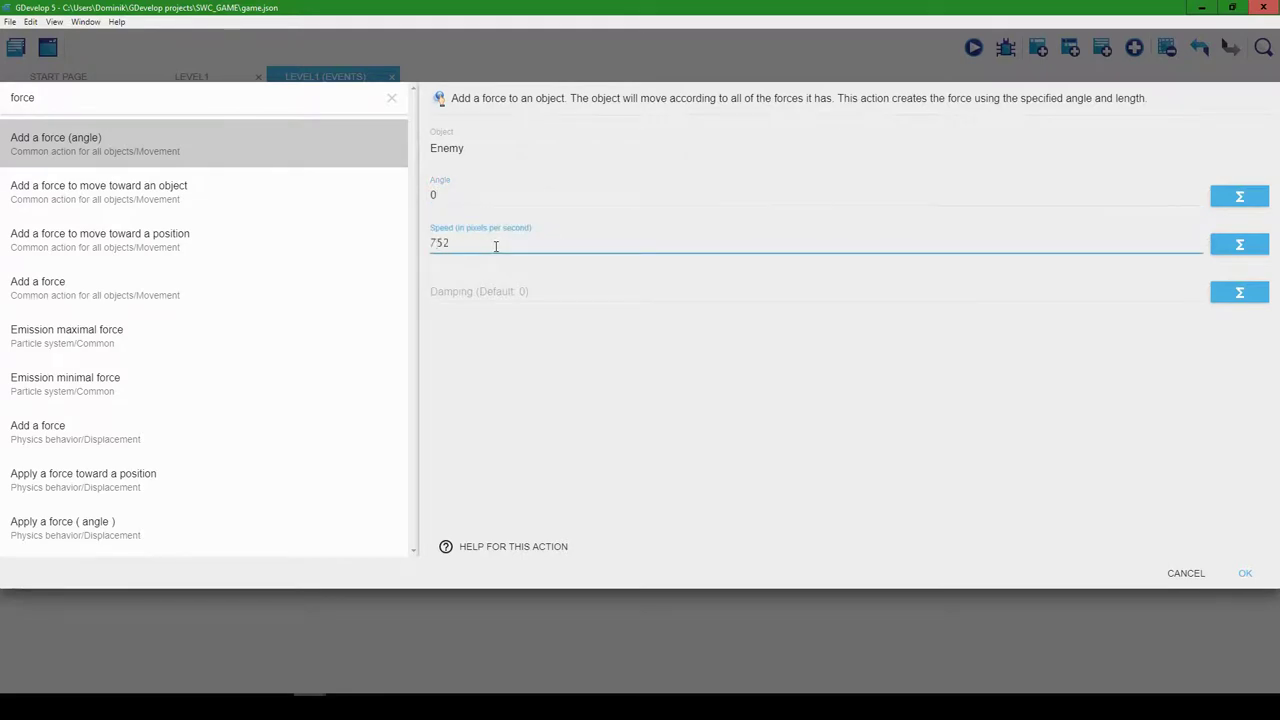
click(478, 378)
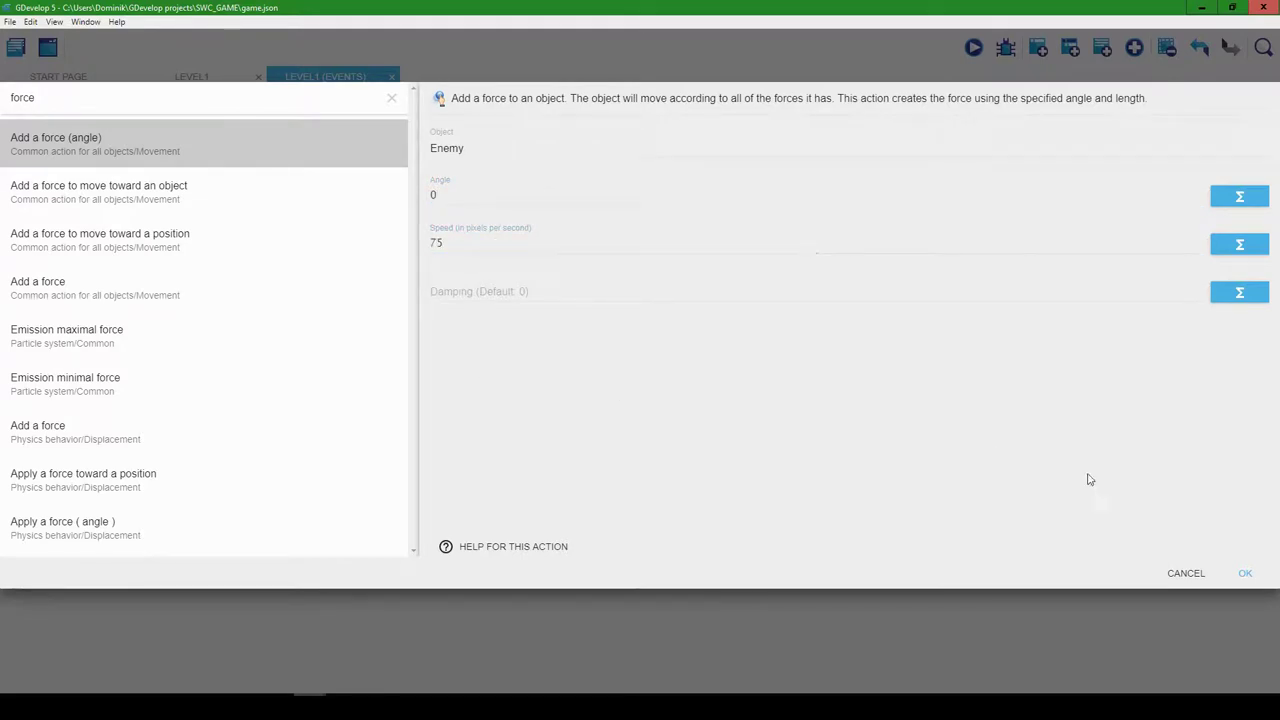
click(1246, 575)
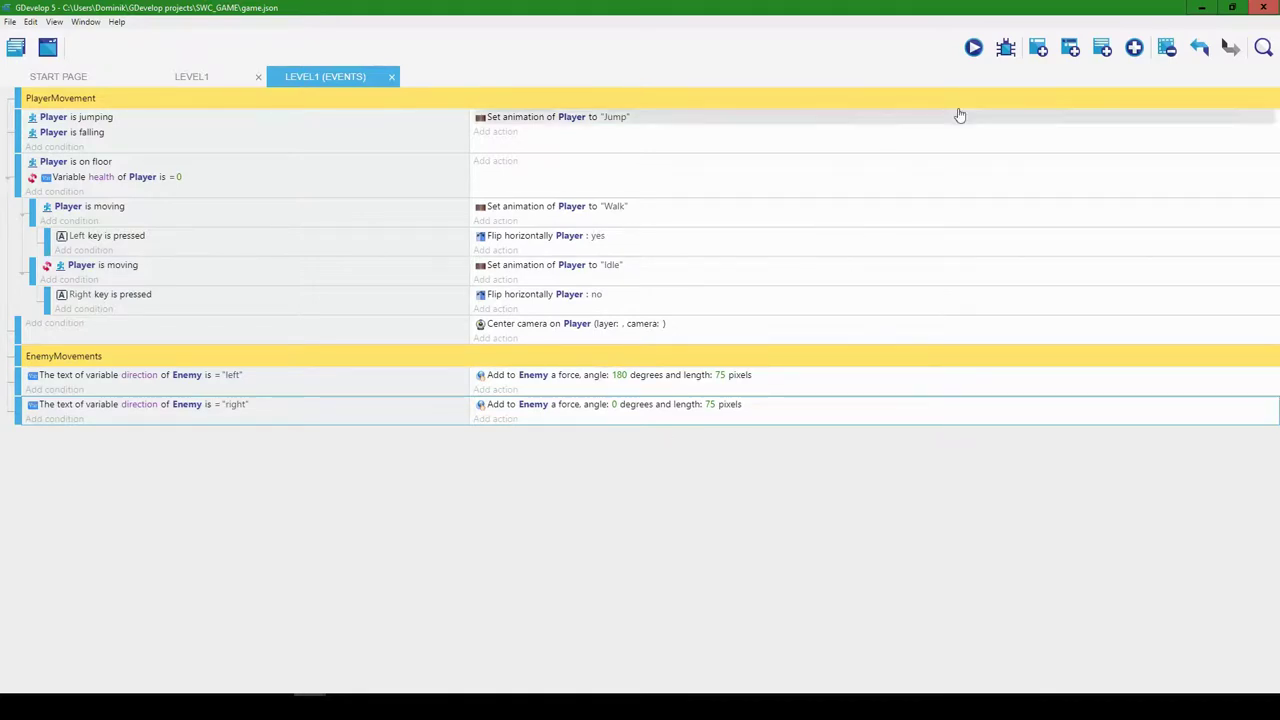
Add two events below the "right" event and give the first one a condition testing collision between Enemy and Left
click(1036, 52)
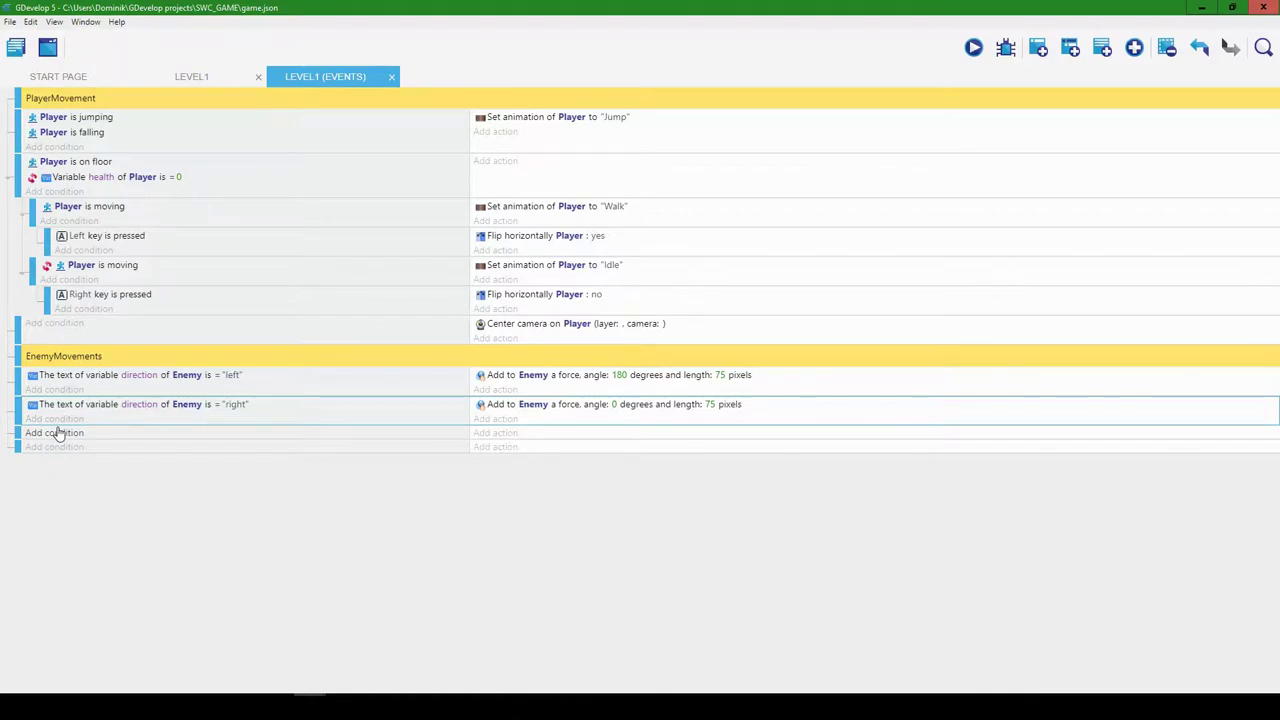
click(57, 433)
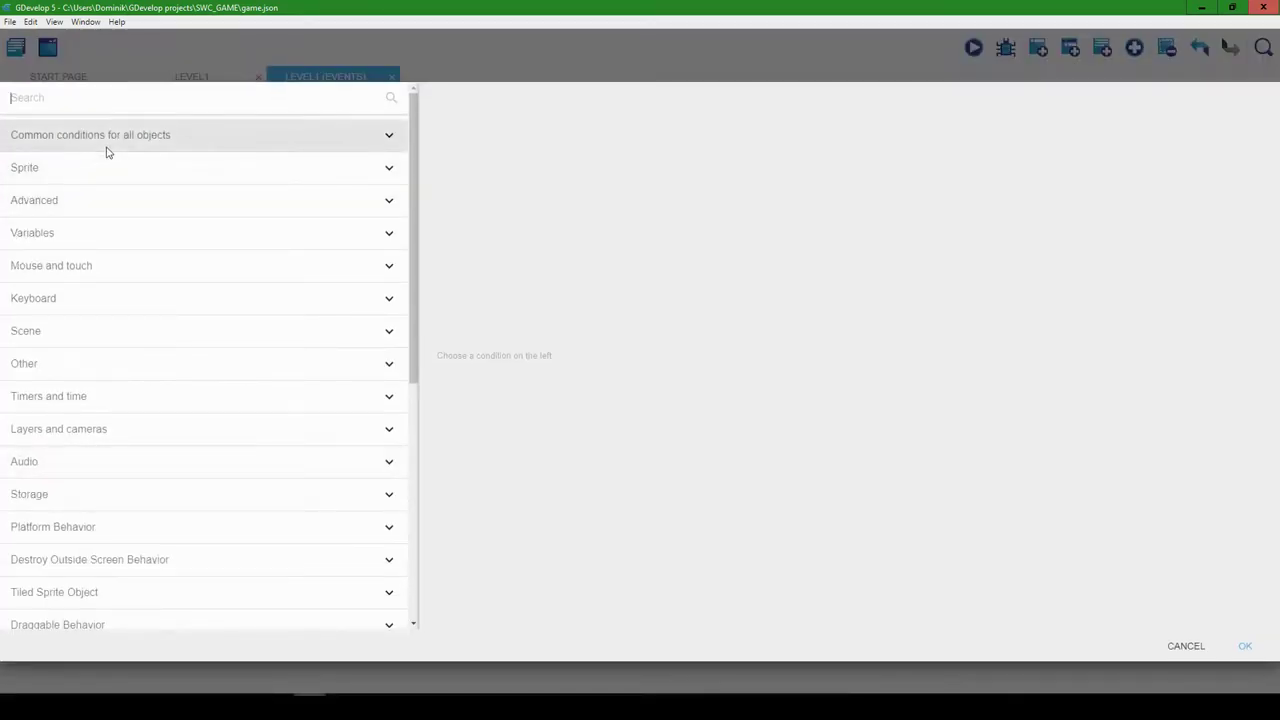
text(colli)
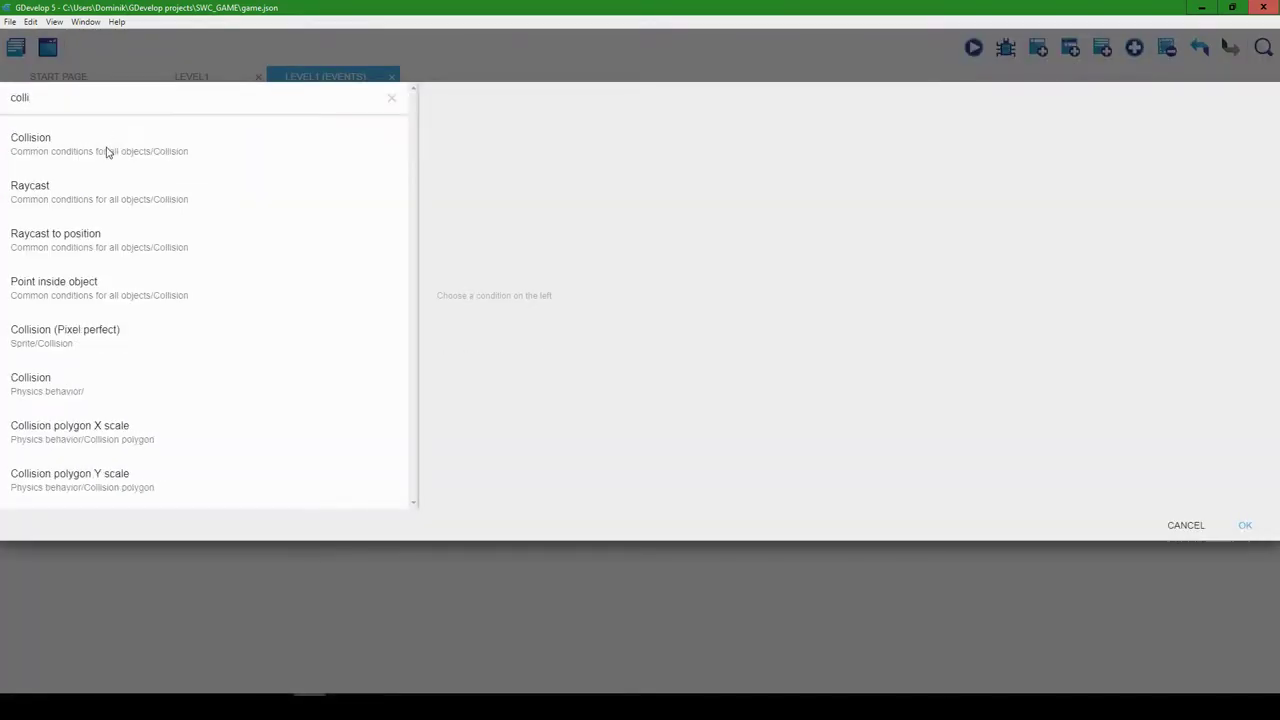
click(105, 150)
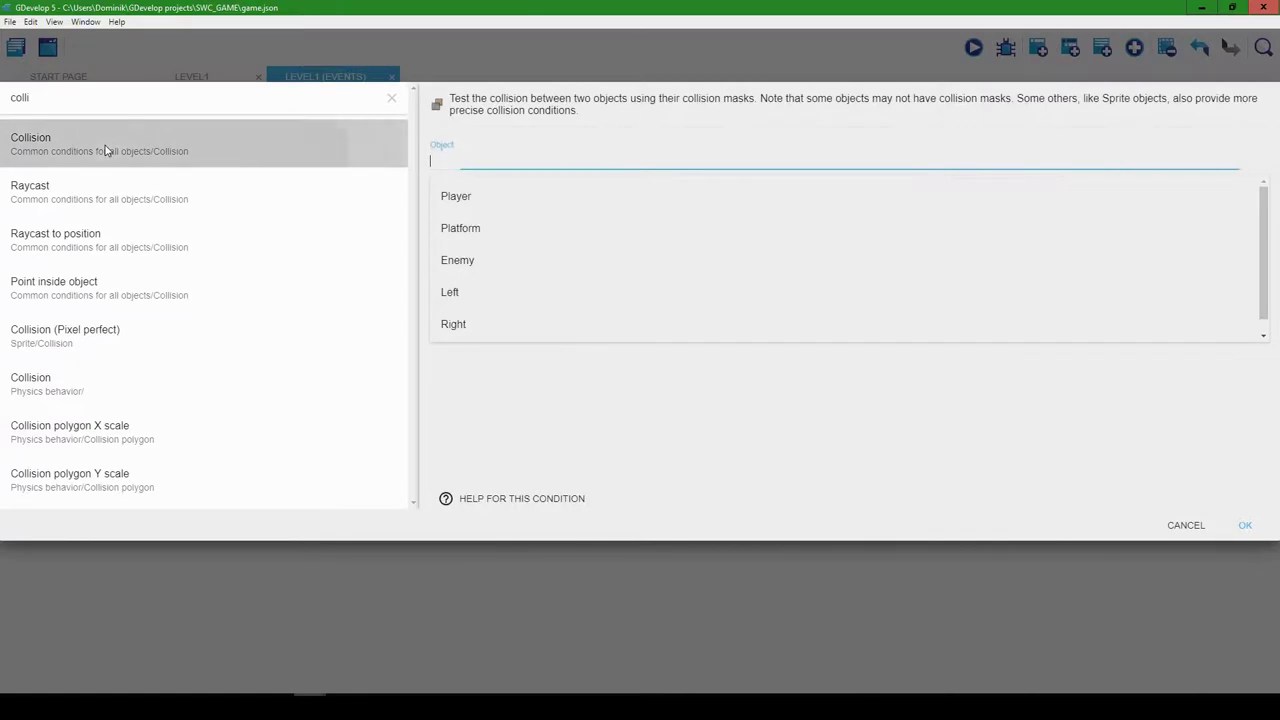
click(471, 260)
click(485, 216)
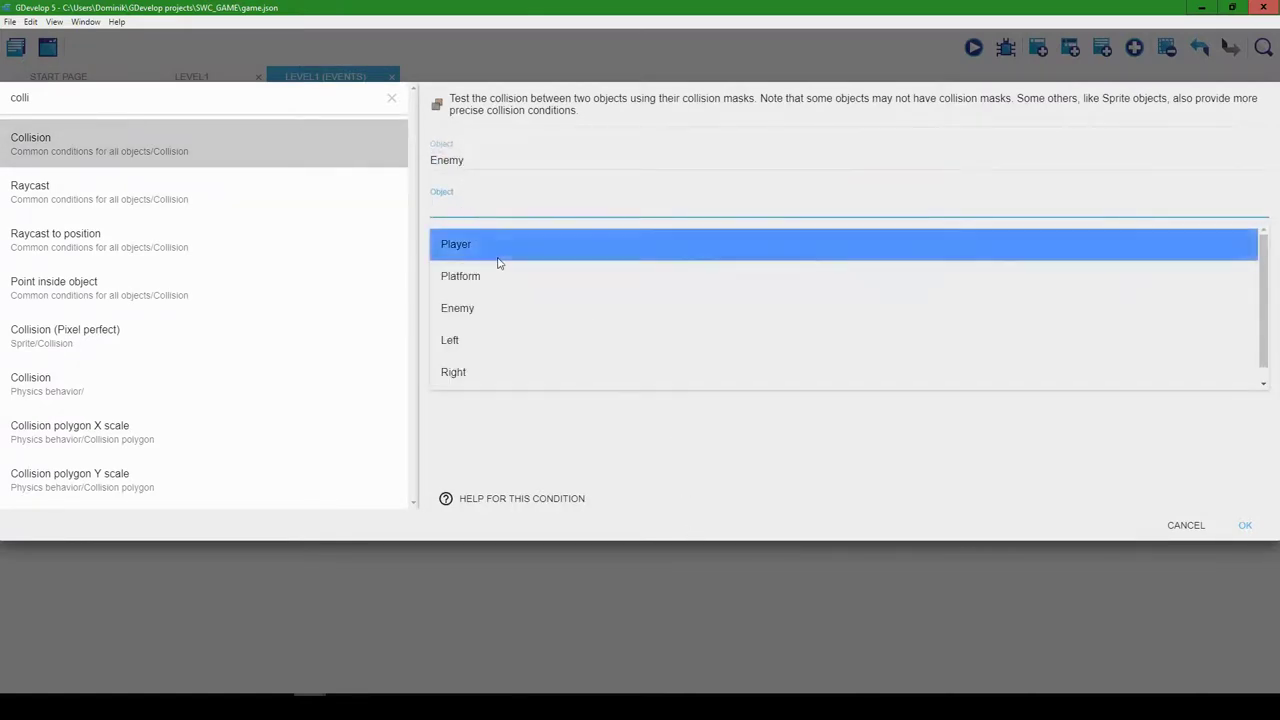
click(481, 340)
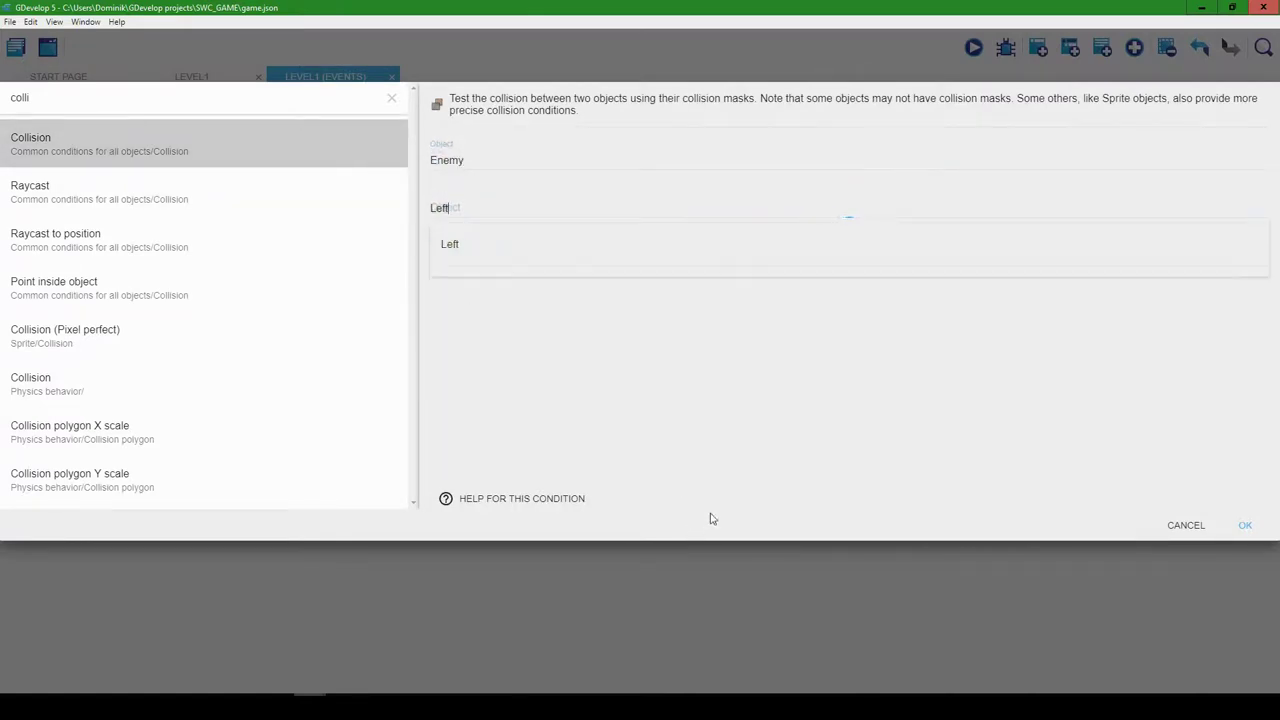
click(1244, 524)
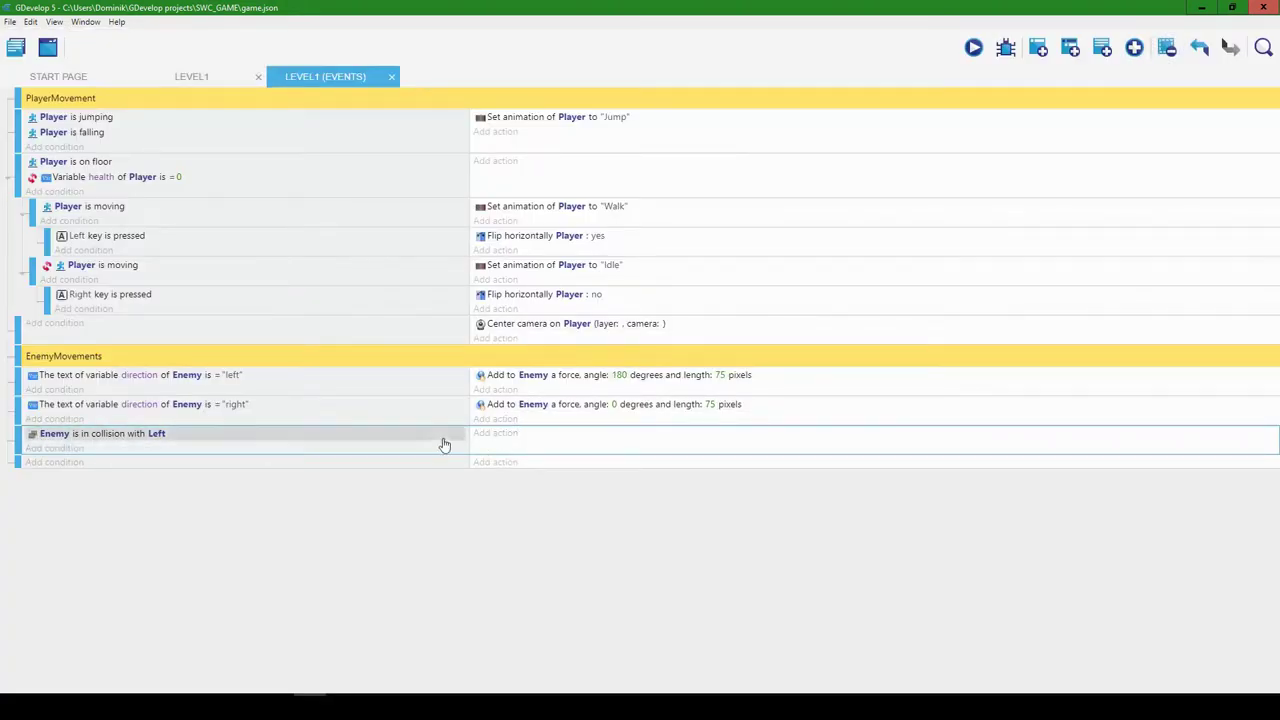
Give the event for Enemy colliding with Left an action that sets the text of Enemy's direction variable to "right"
click(509, 434)
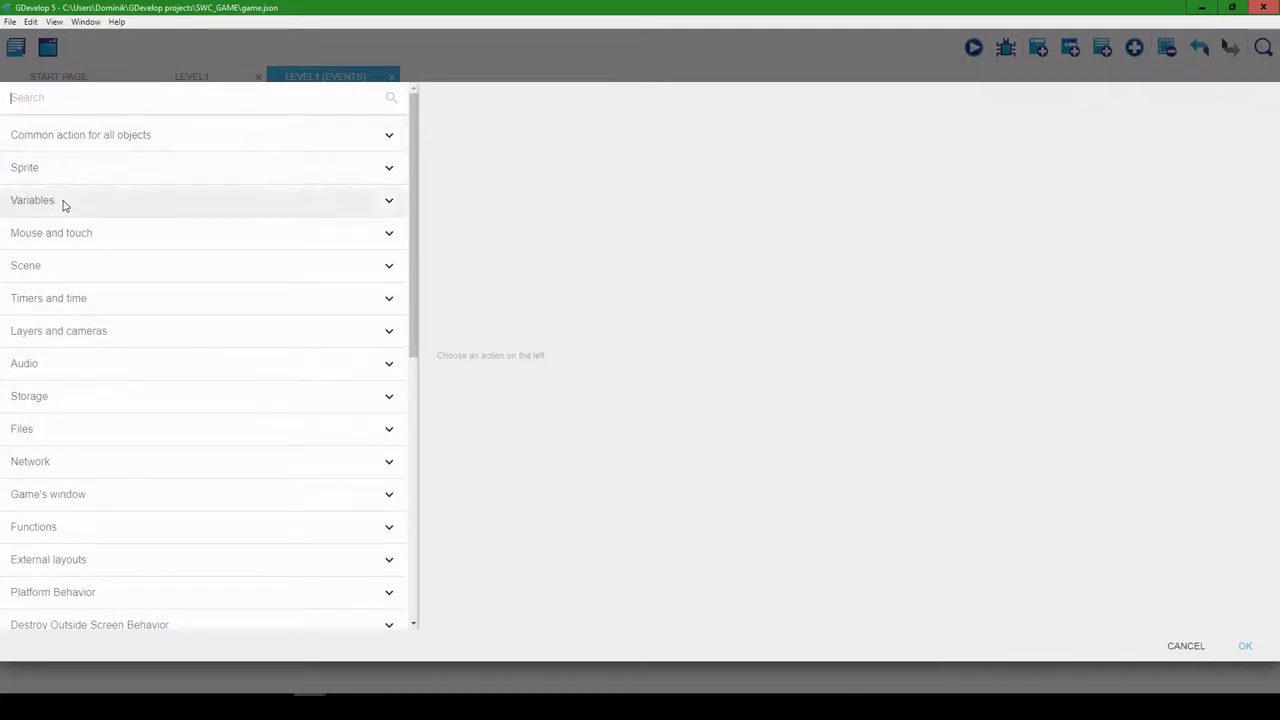
text(varia)
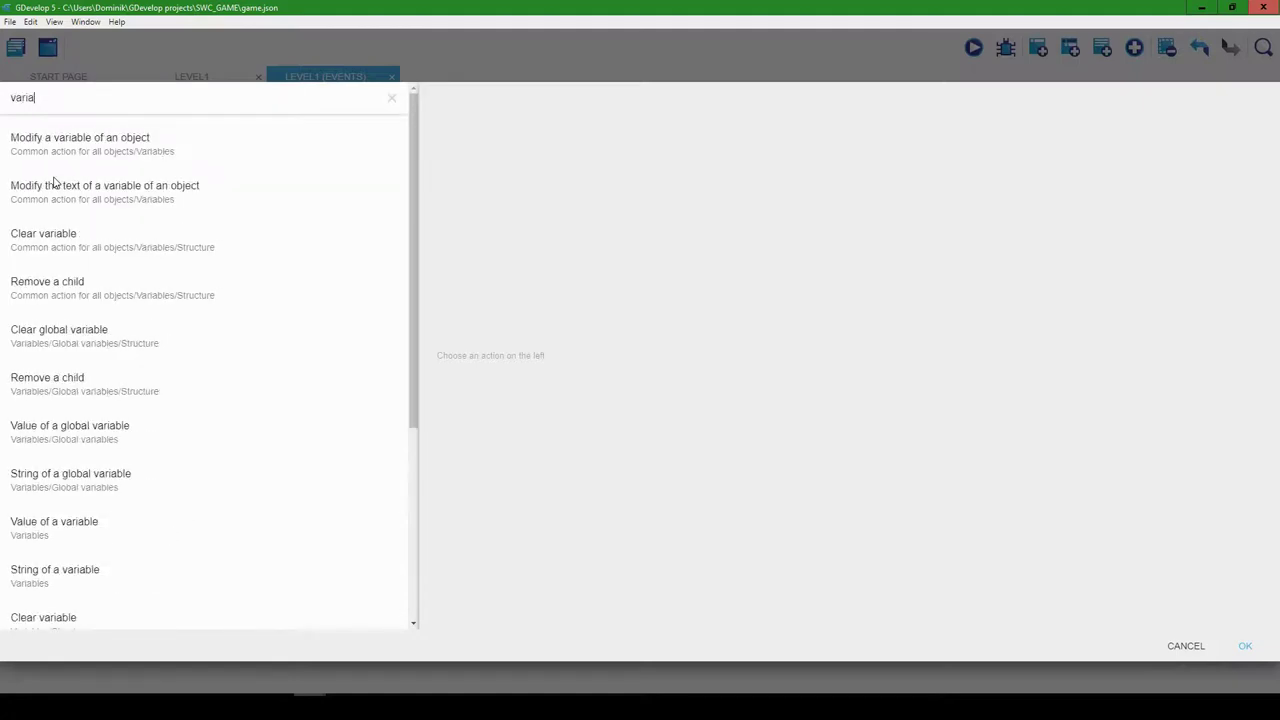
click(128, 192)
click(474, 245)
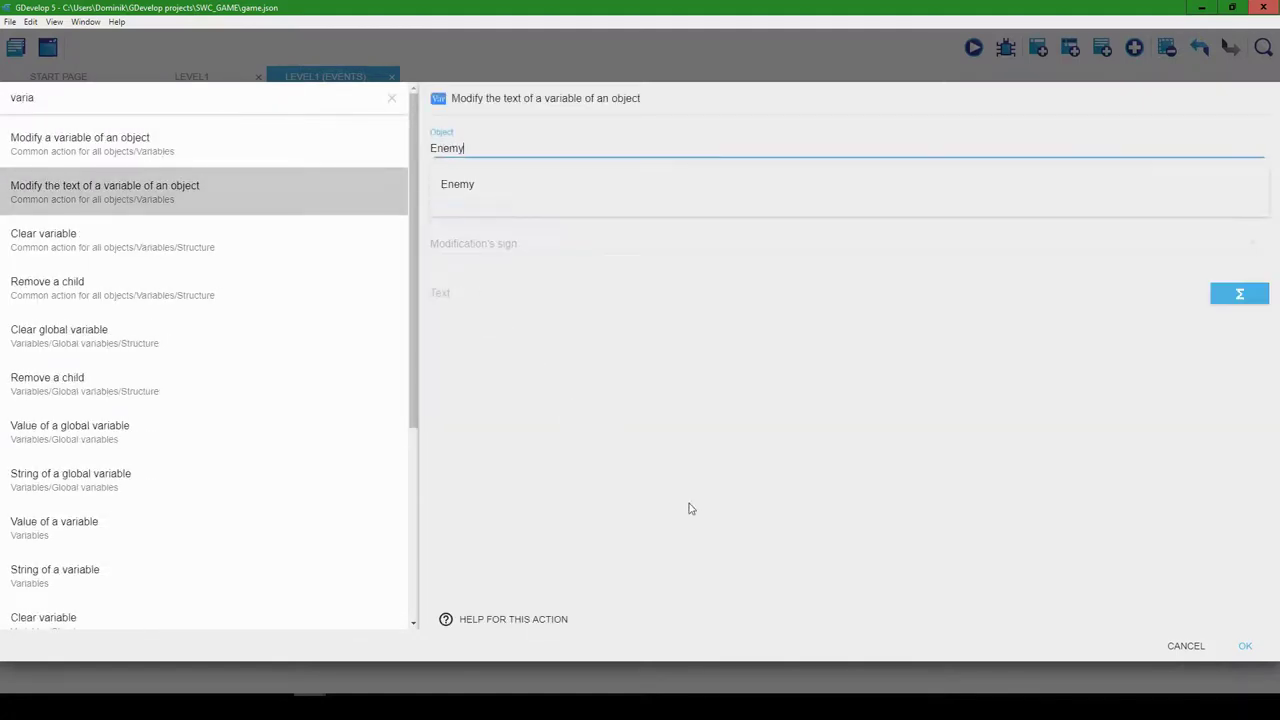
click(475, 204)
click(477, 236)
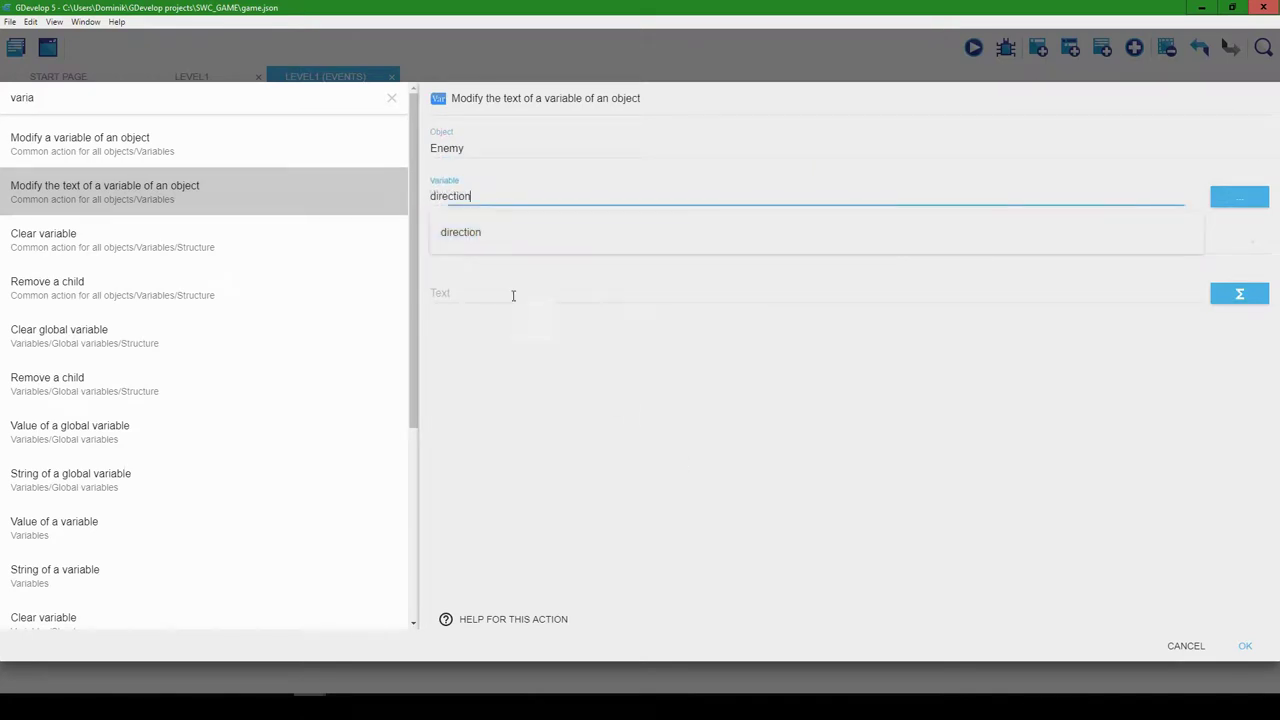
click(491, 250)
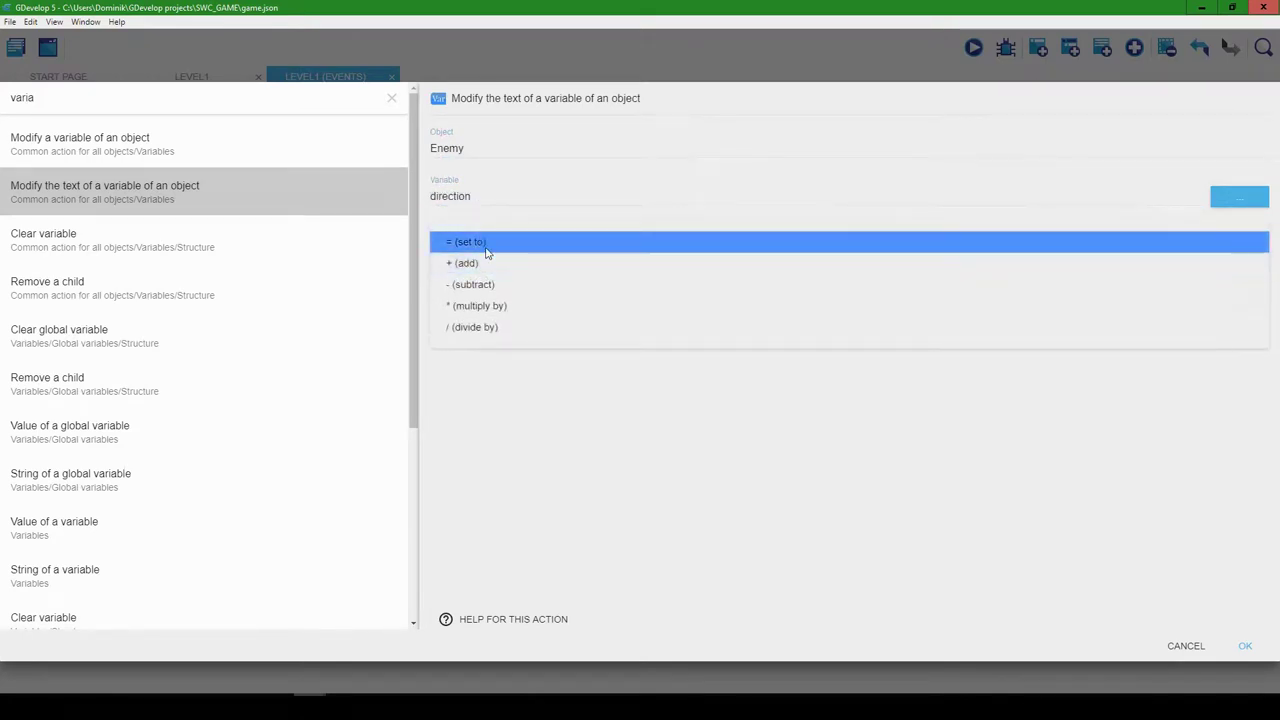
click(484, 245)
click(528, 292)
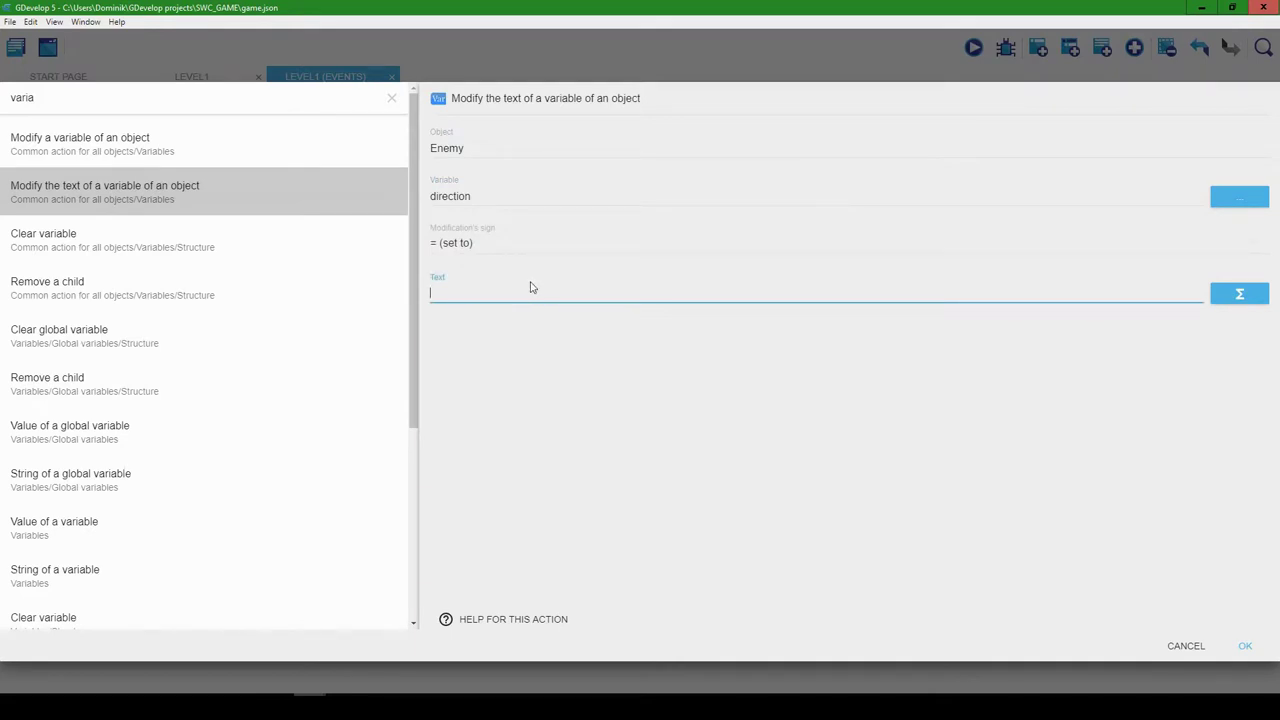
text("right)
click(1245, 646)
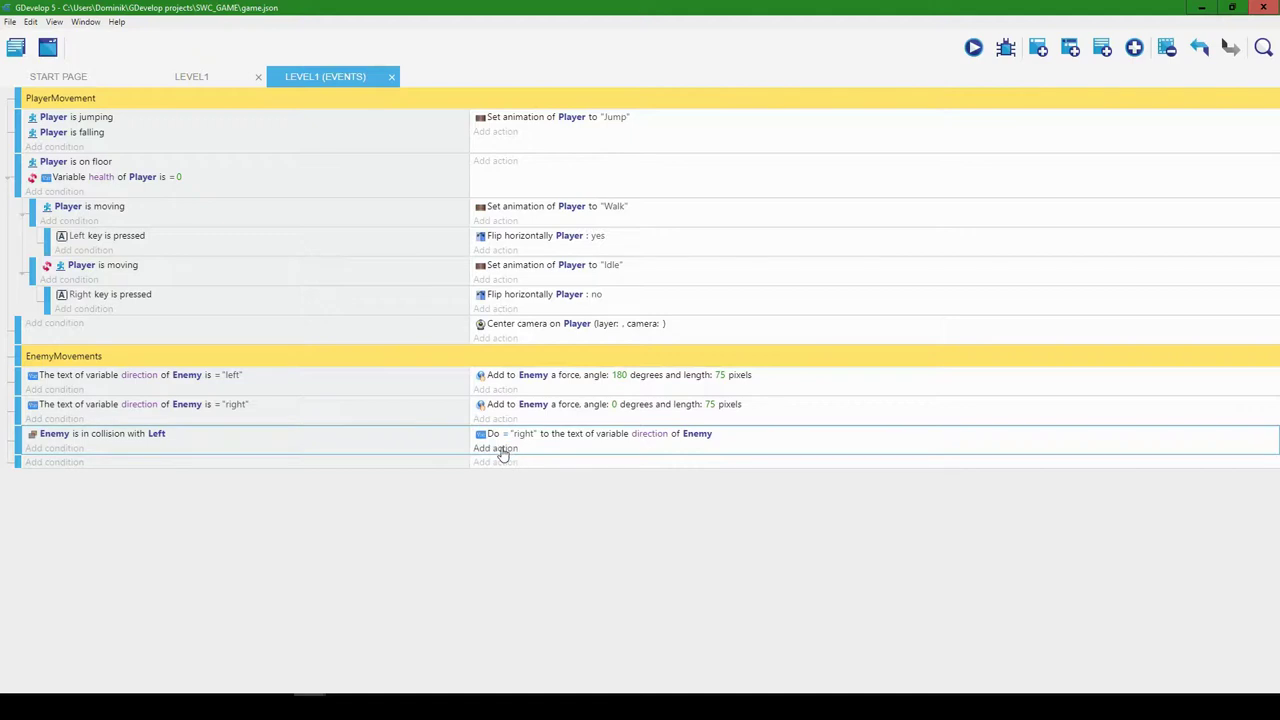
click(496, 448)
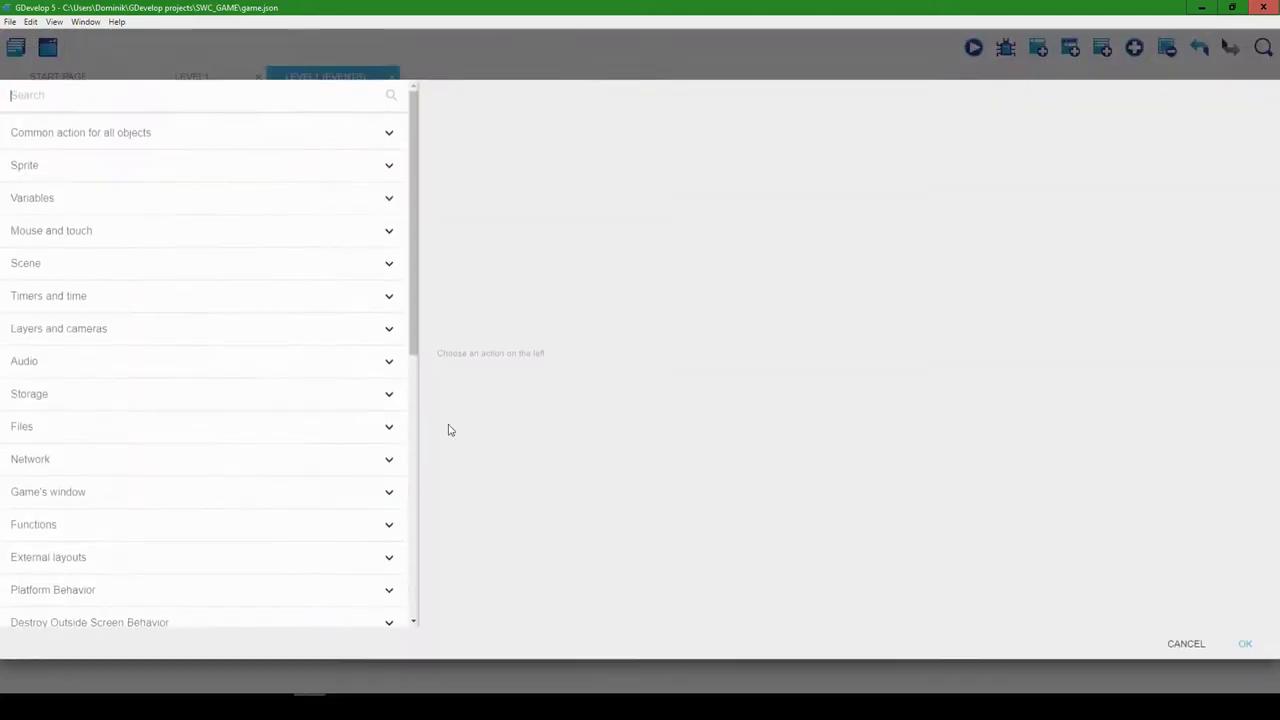
text(flip)
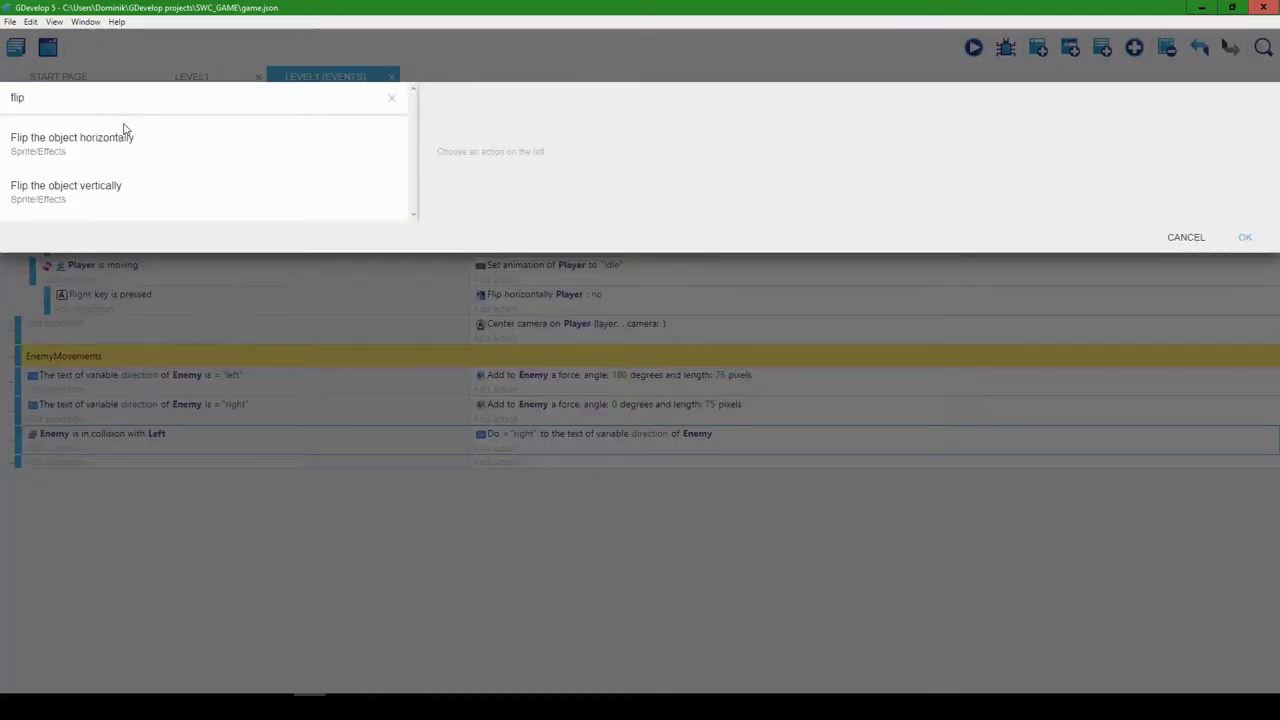
click(82, 147)
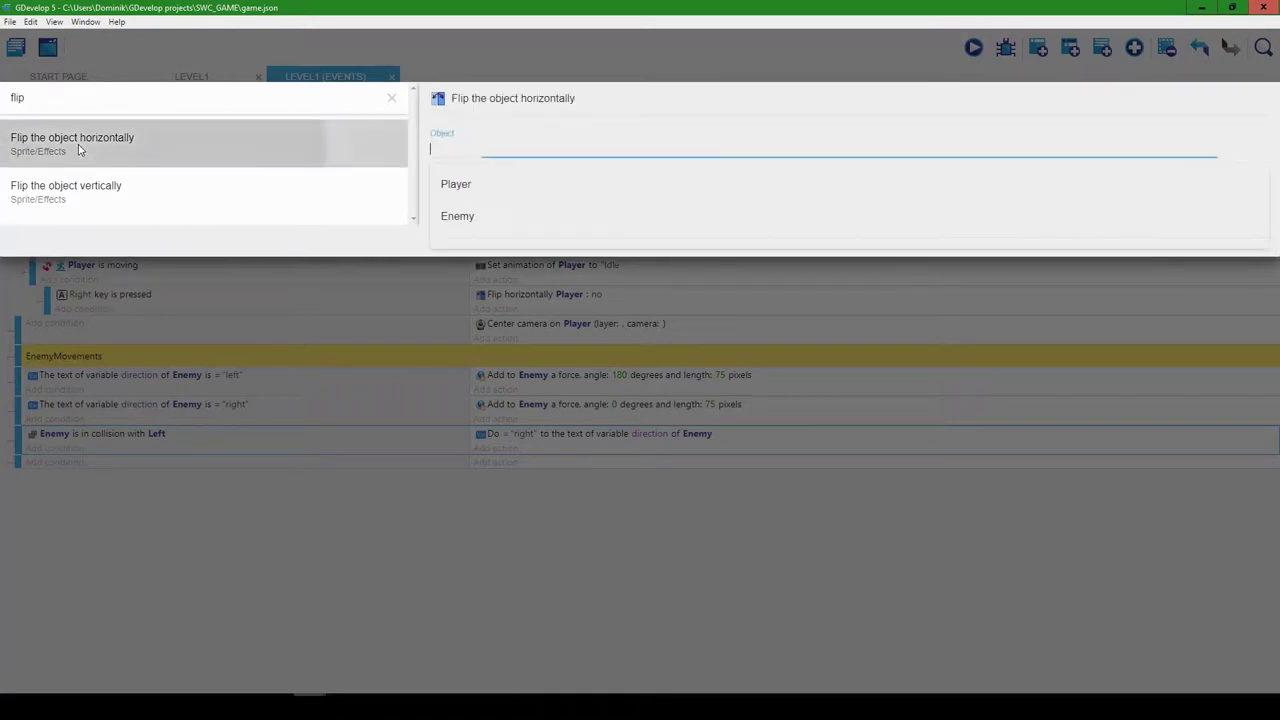
key(Down)
key(Down)
key(Return)
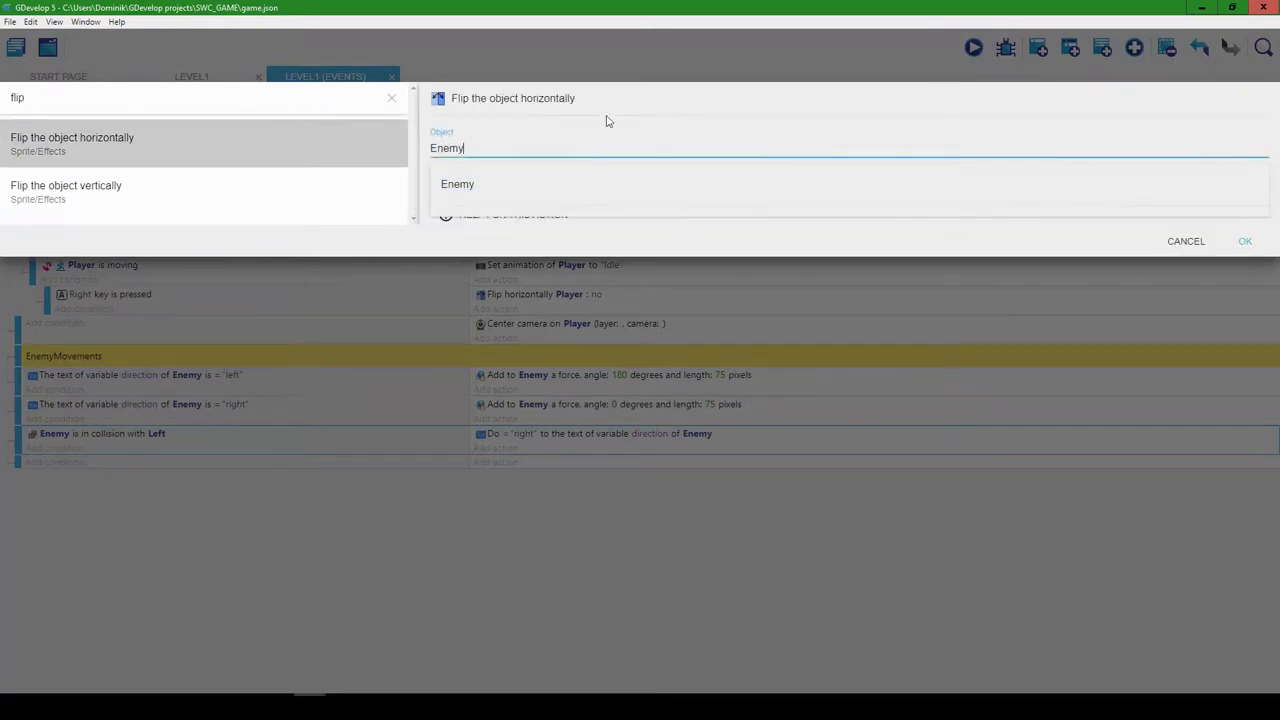
key(Return)
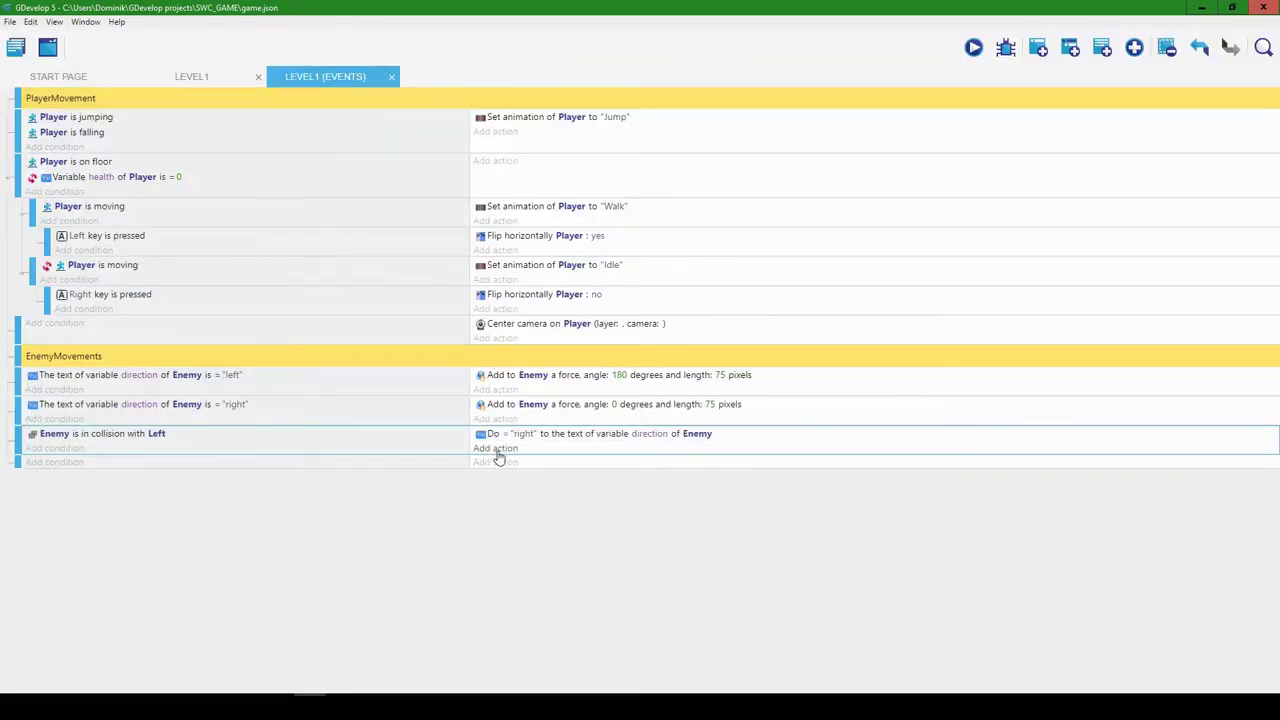
Add a Flip the object horizontally action for Enemy to the Left collision event, with flipping set to No
click(496, 448)
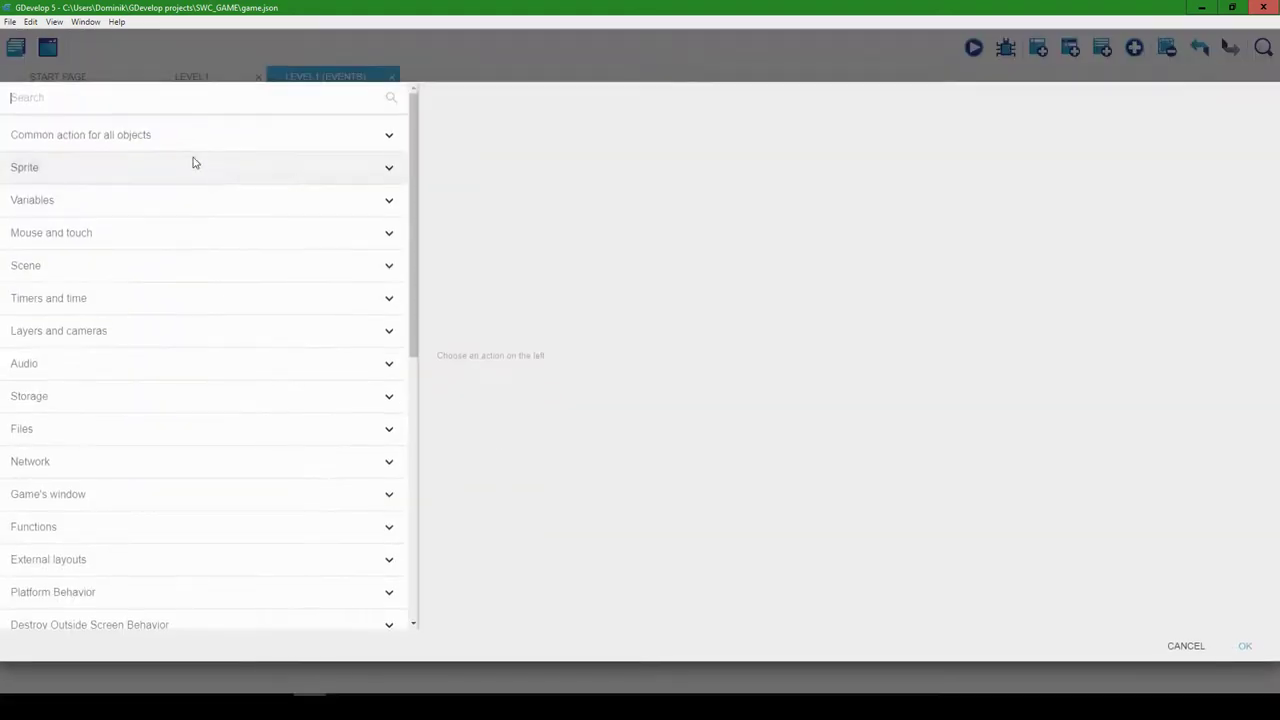
click(100, 128)
text(flip)
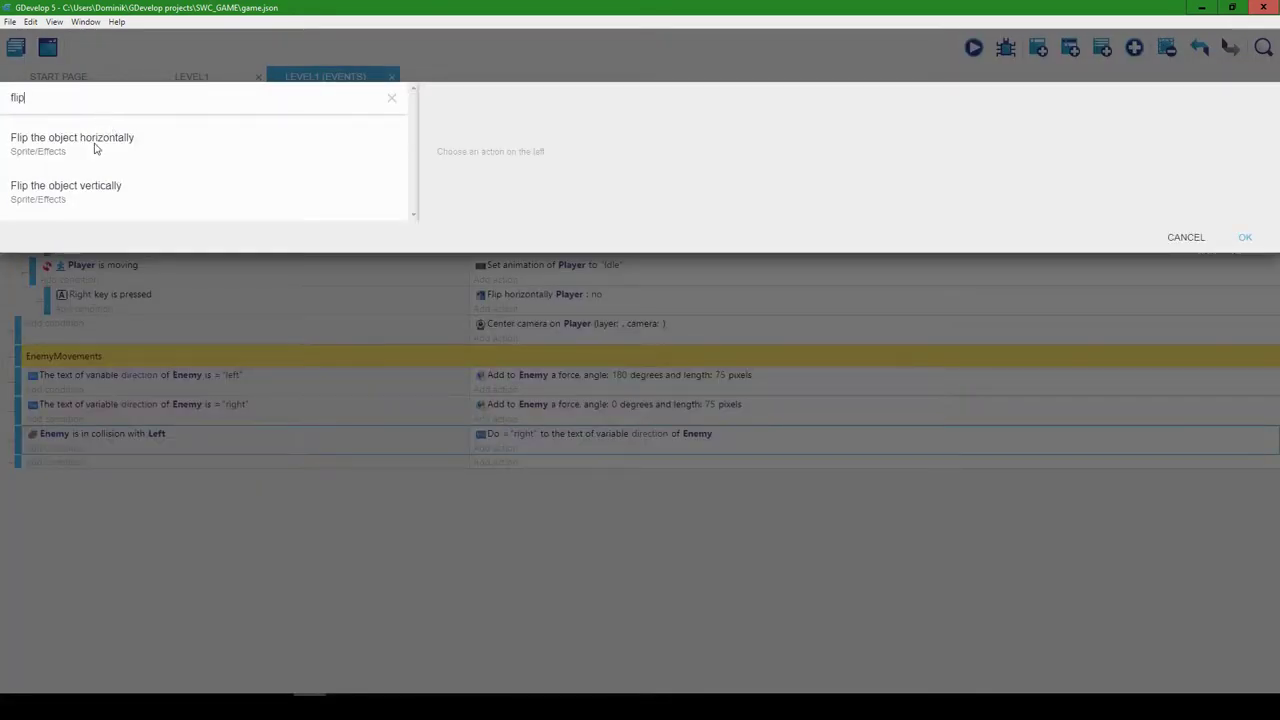
click(95, 142)
click(458, 218)
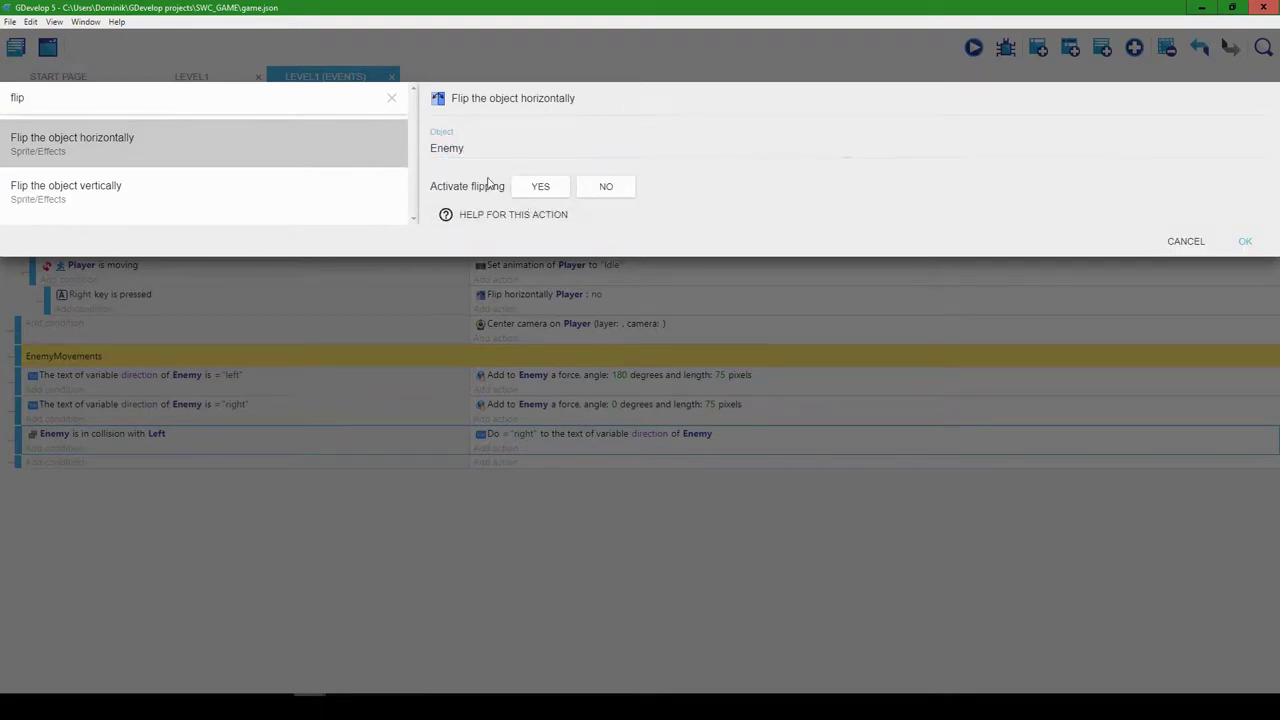
click(595, 190)
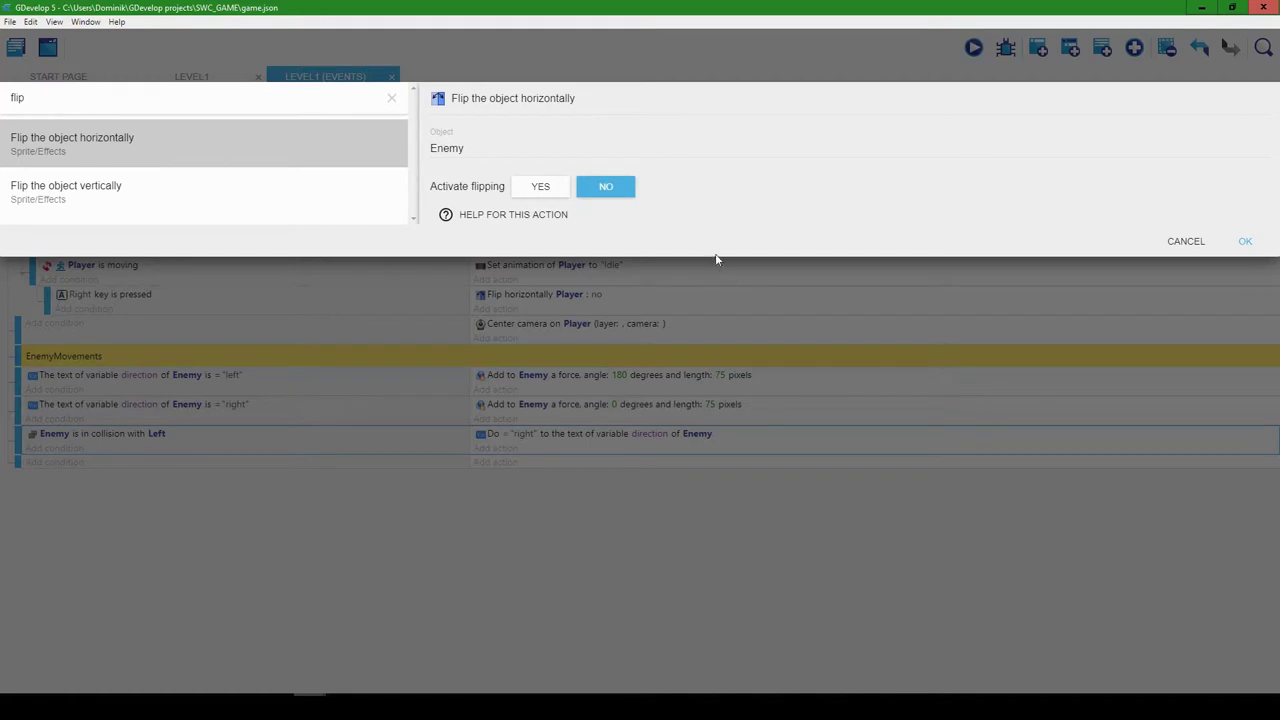
click(1245, 241)
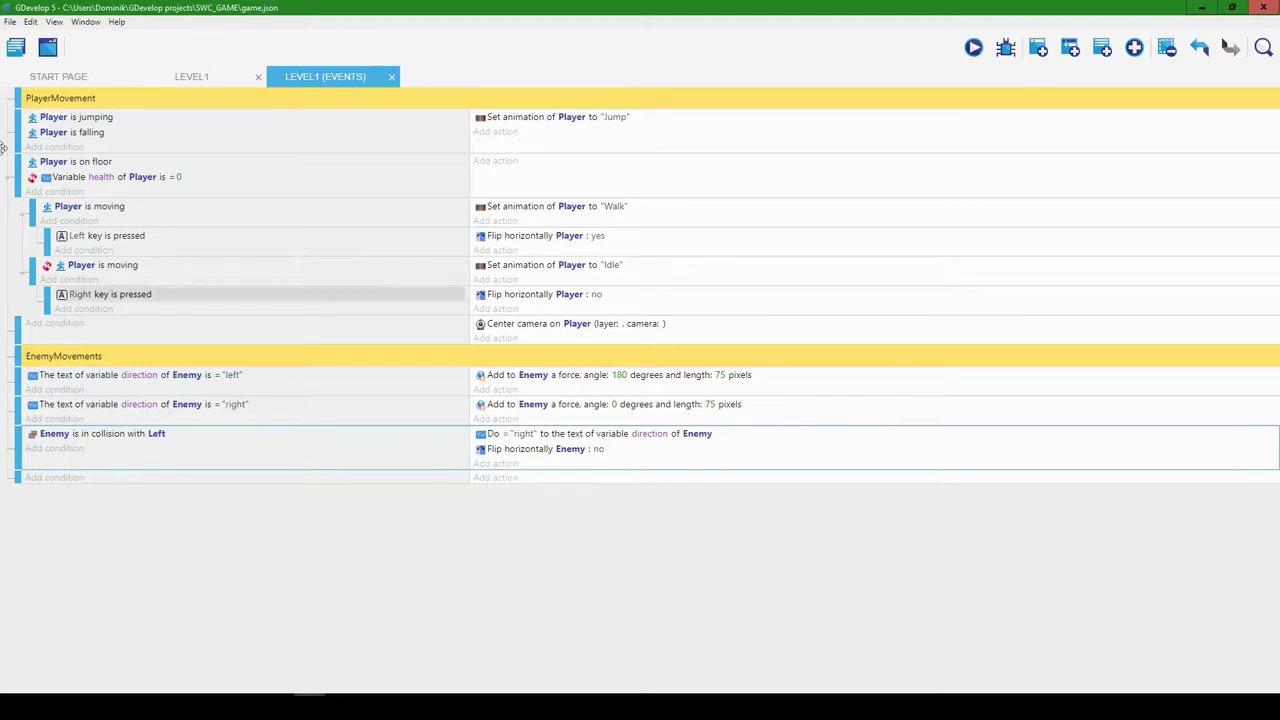
Check the marker placement in the Level1 scene, and give the empty last event a condition testing collision between Enemy and Right
click(192, 78)
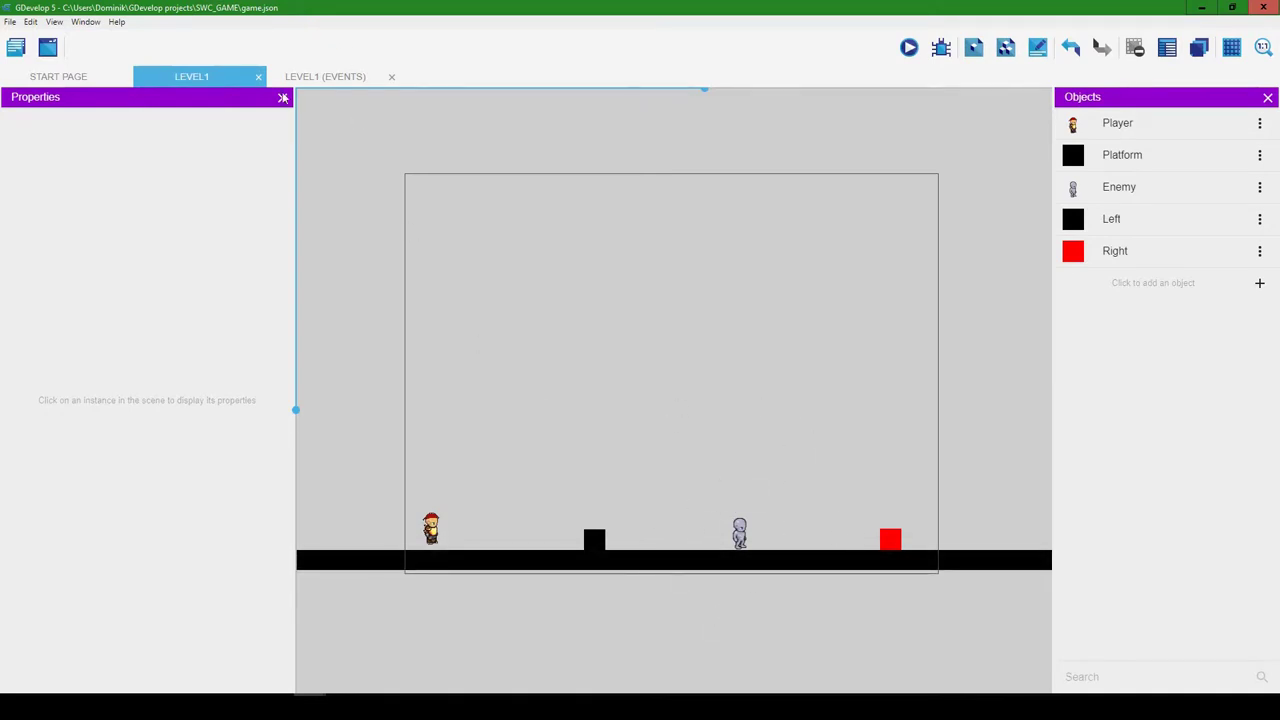
click(318, 79)
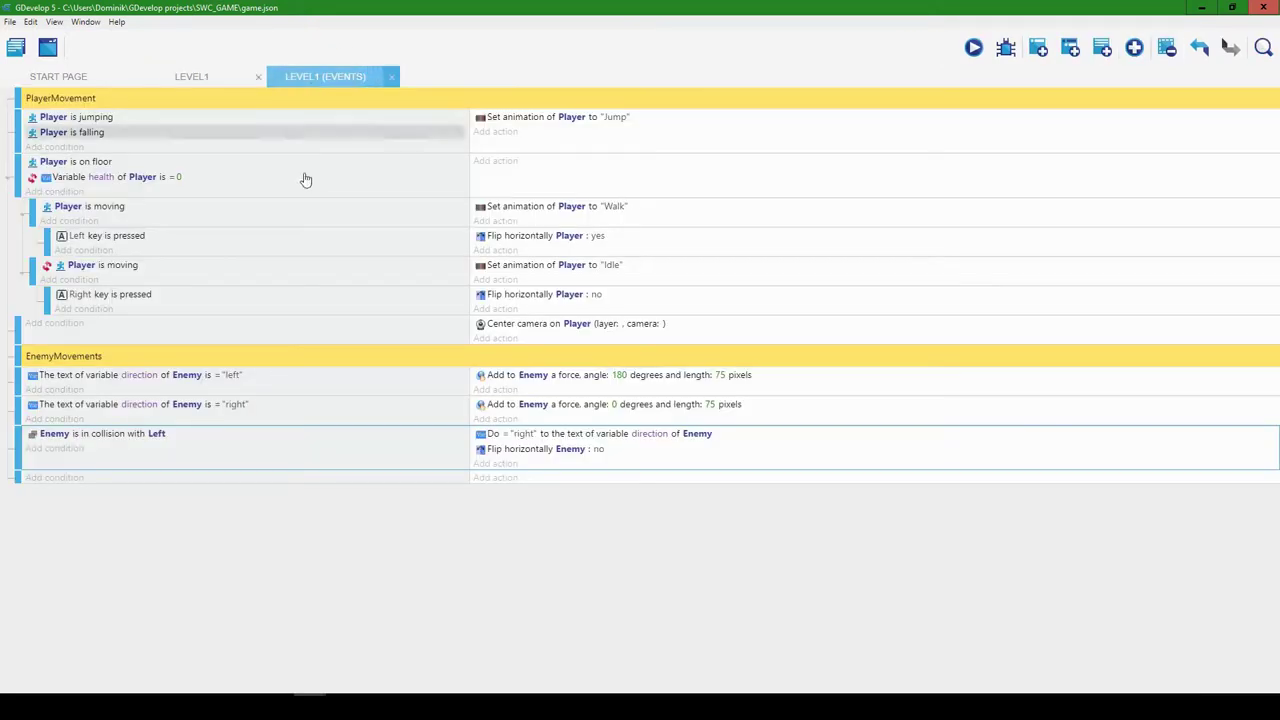
click(72, 477)
text(coll)
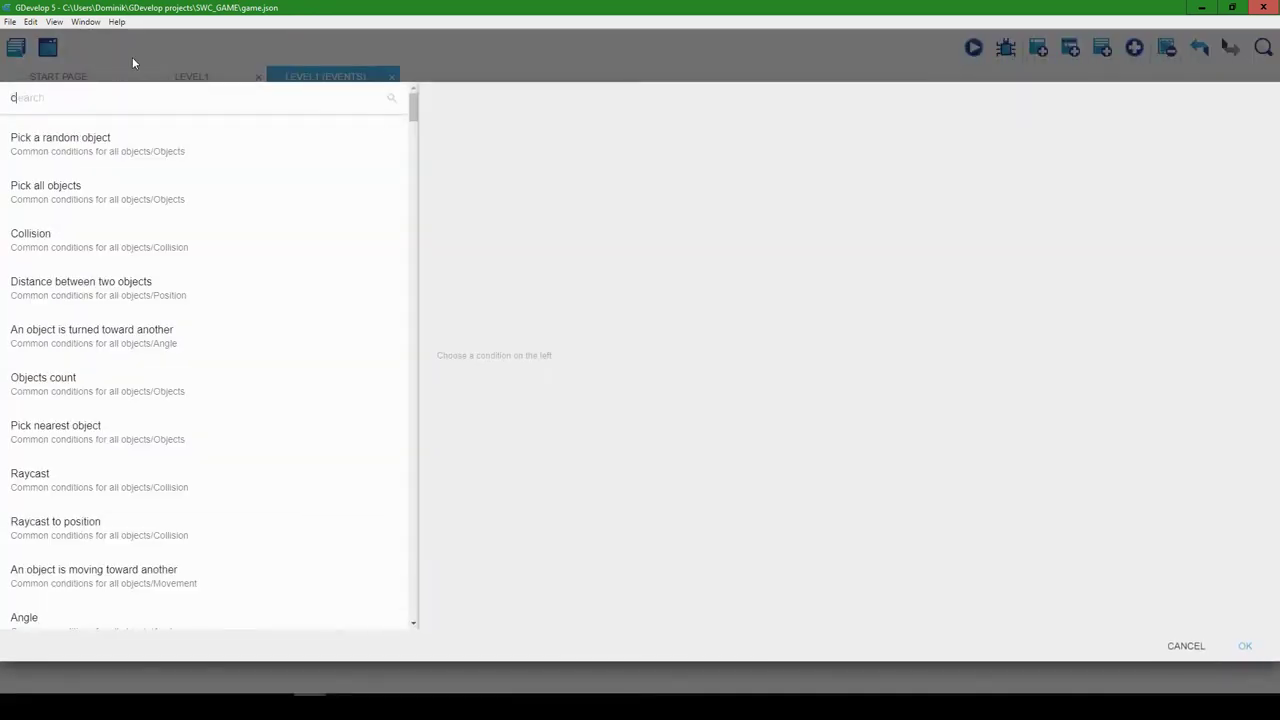
click(100, 143)
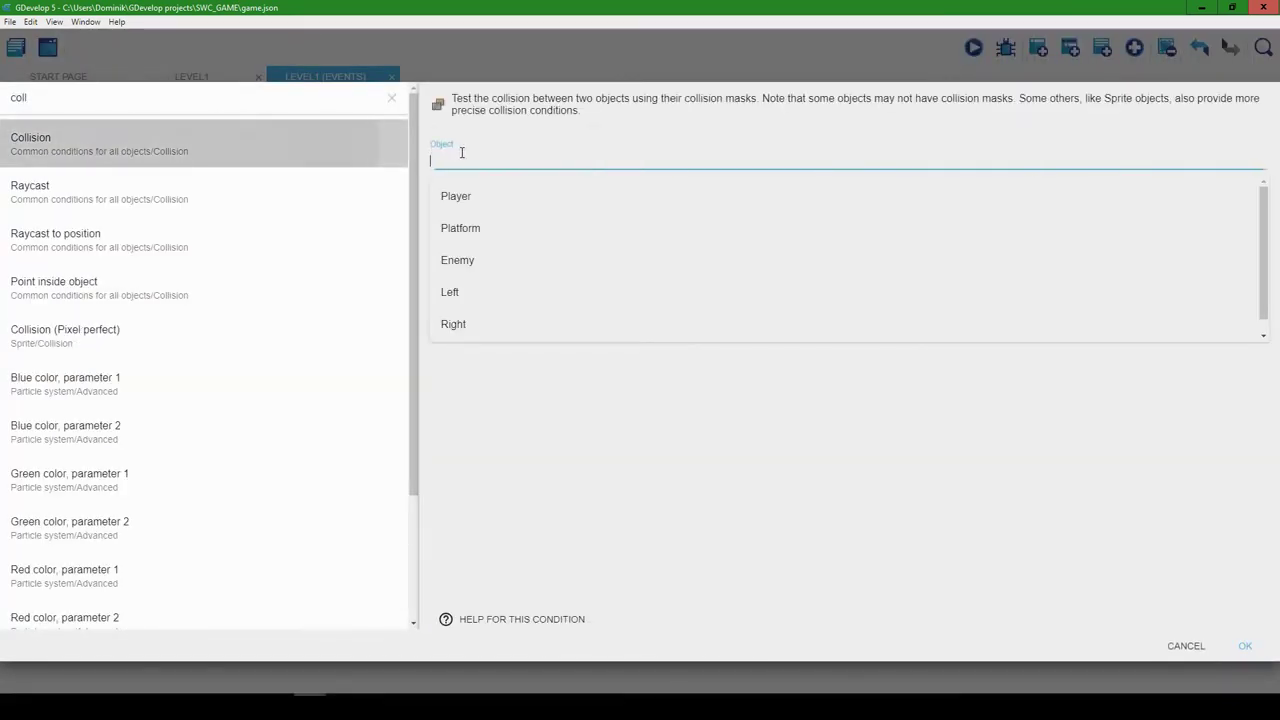
click(446, 290)
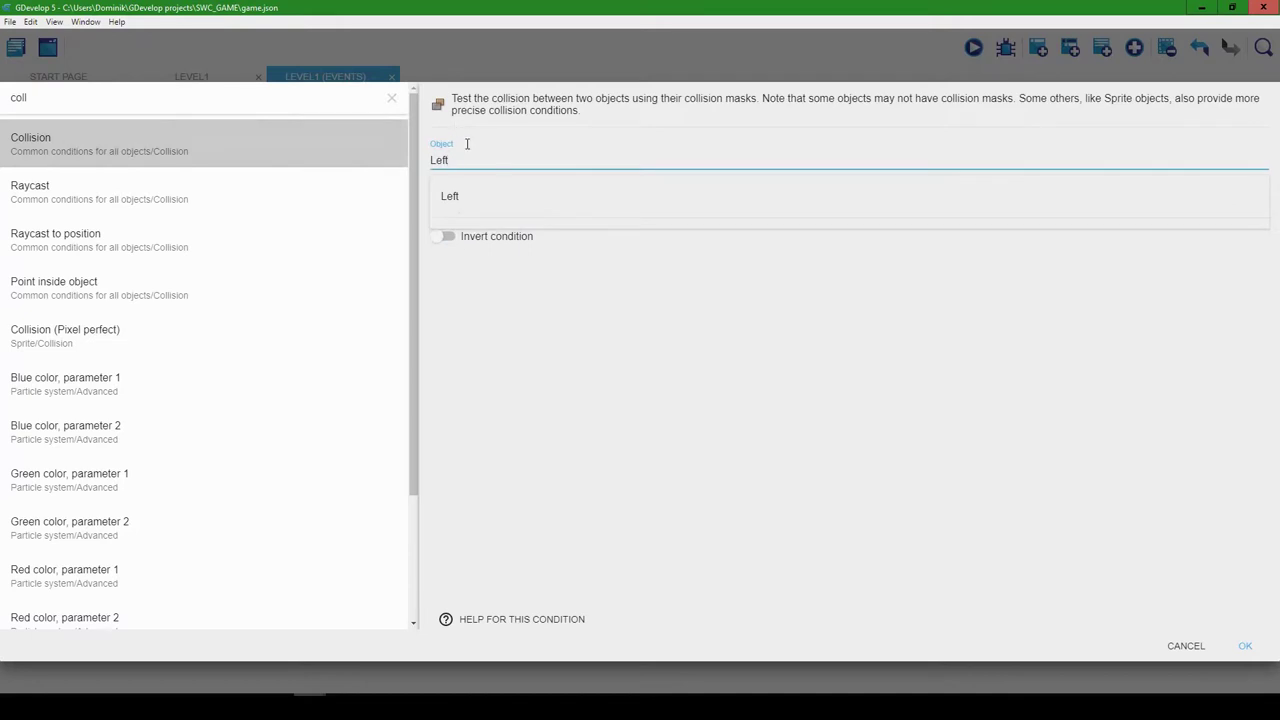
double_click(440, 160)
key(BackSpace)
text(En)
click(517, 205)
click(491, 205)
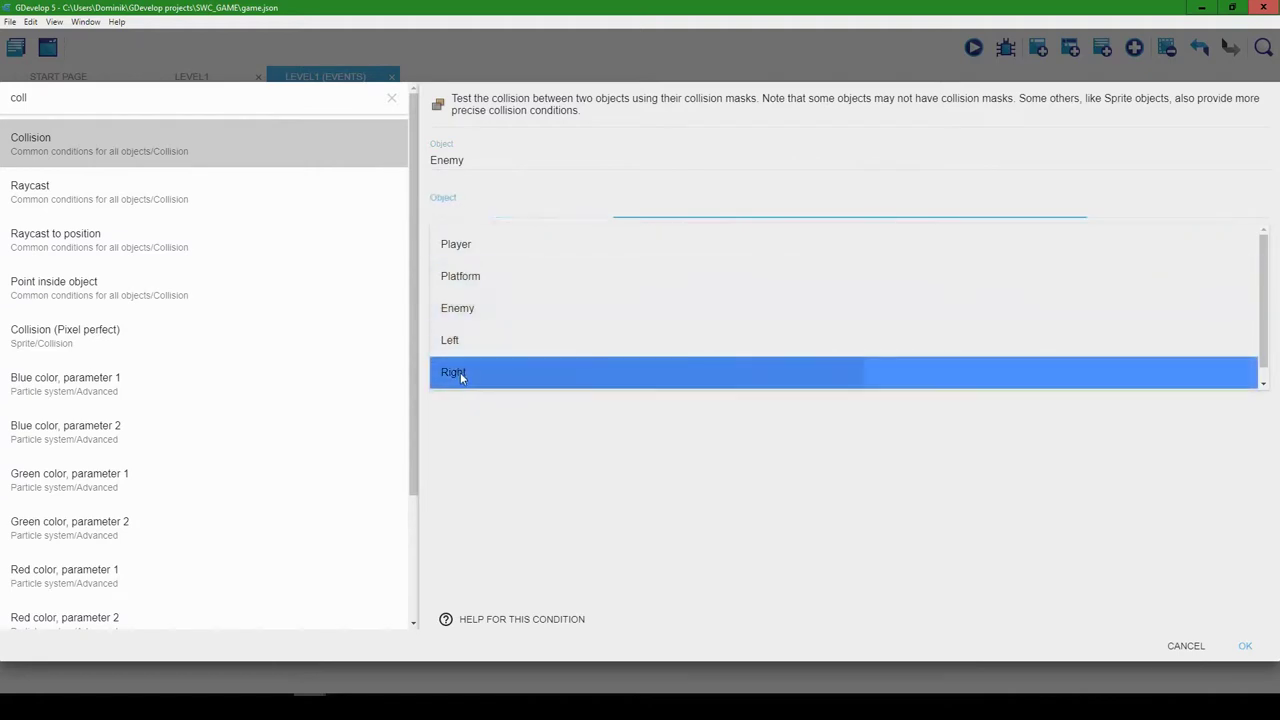
click(456, 372)
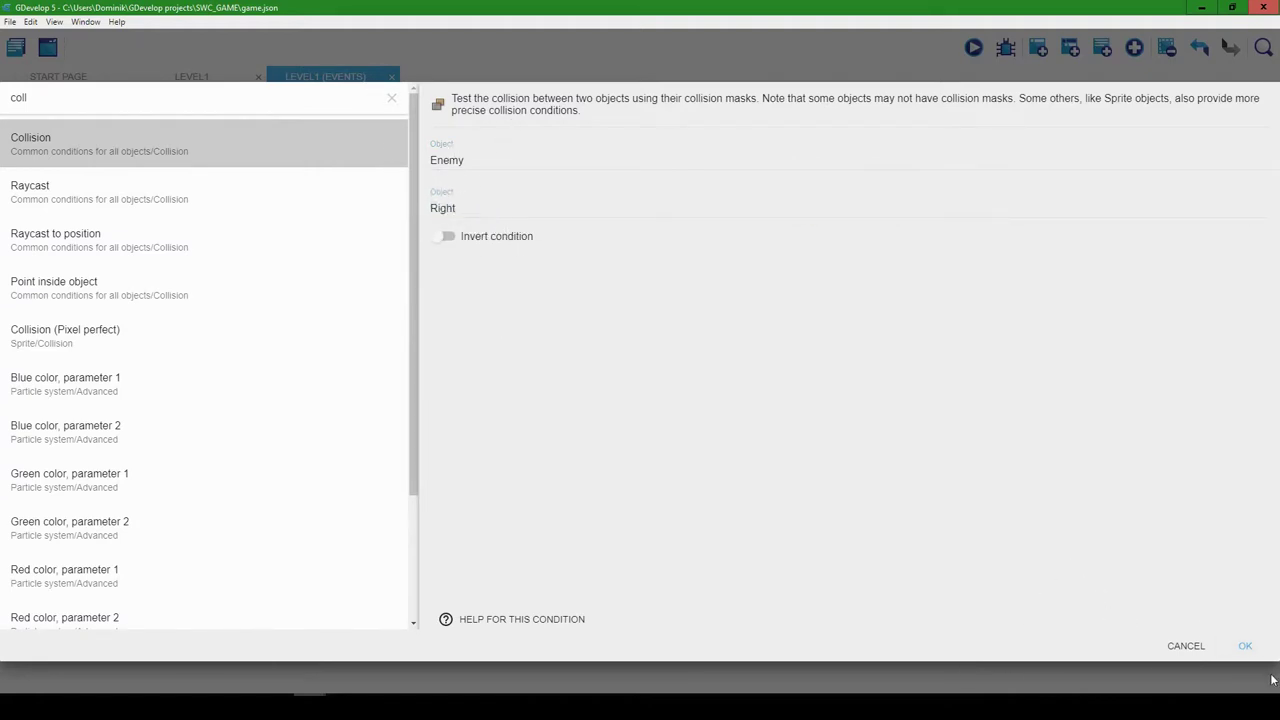
click(1245, 647)
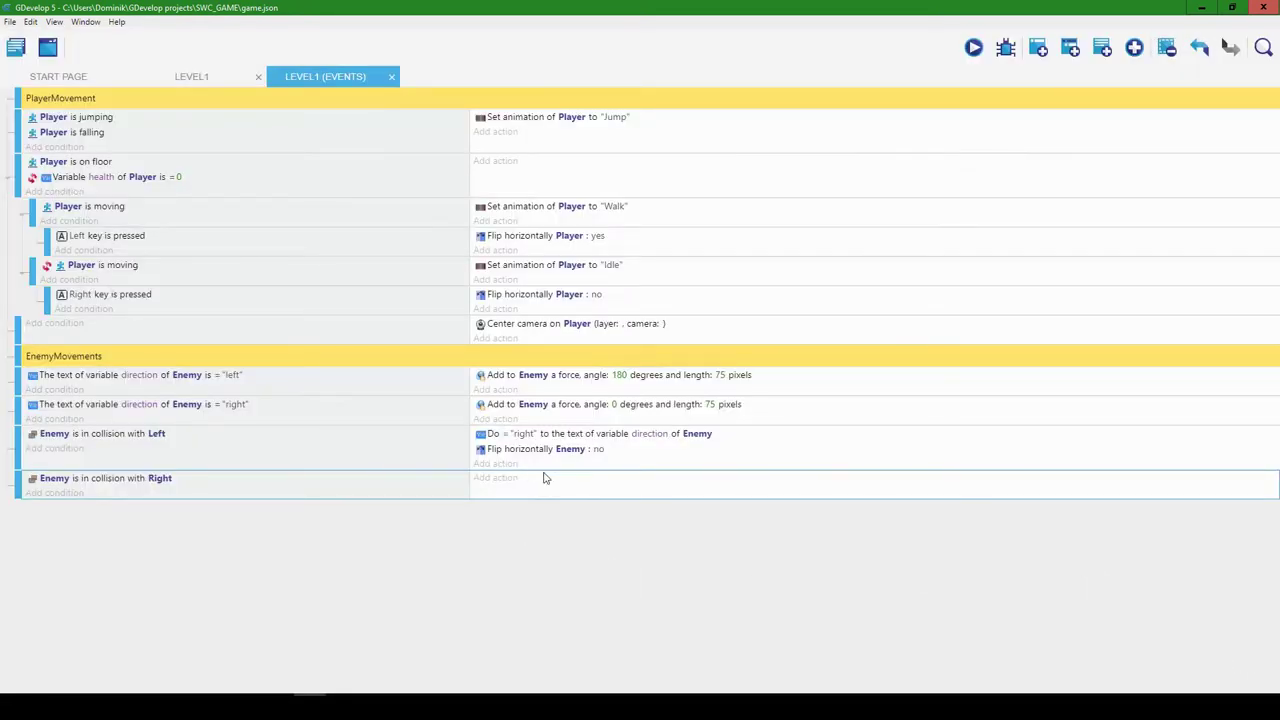
Give the event for Enemy colliding with Right an action that sets the text of Enemy's direction variable to "left"
click(495, 480)
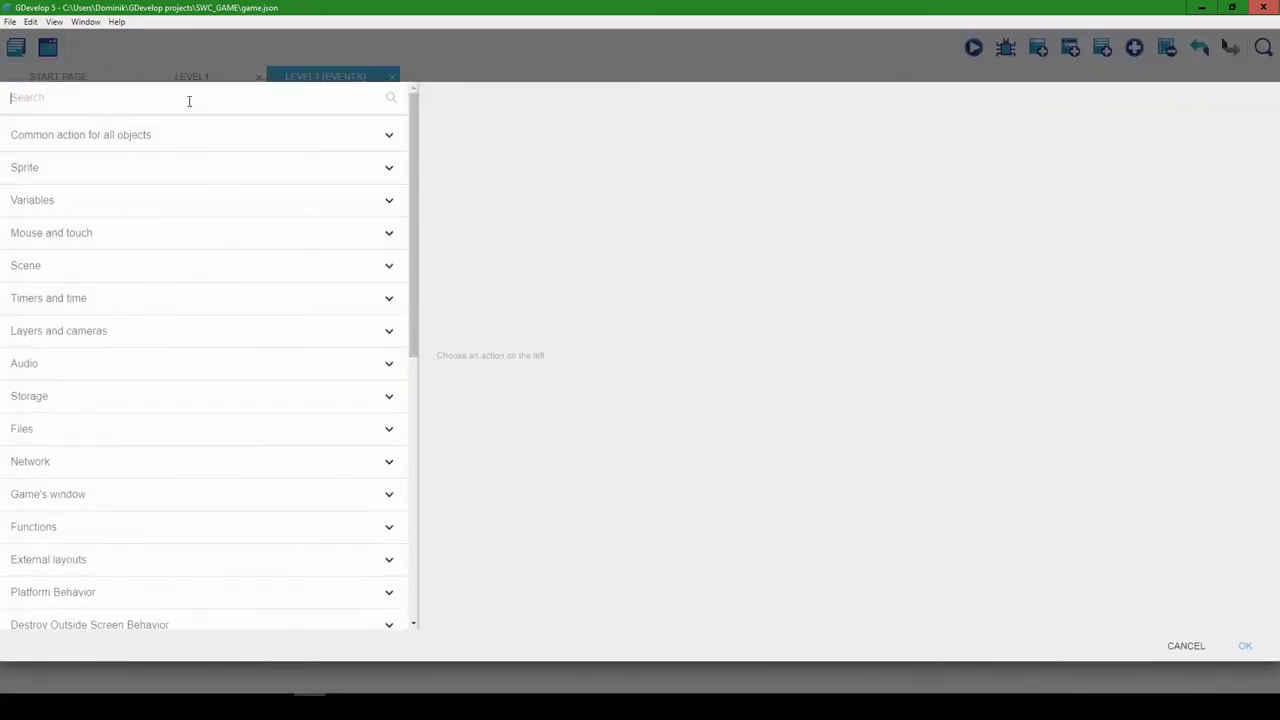
text(variab)
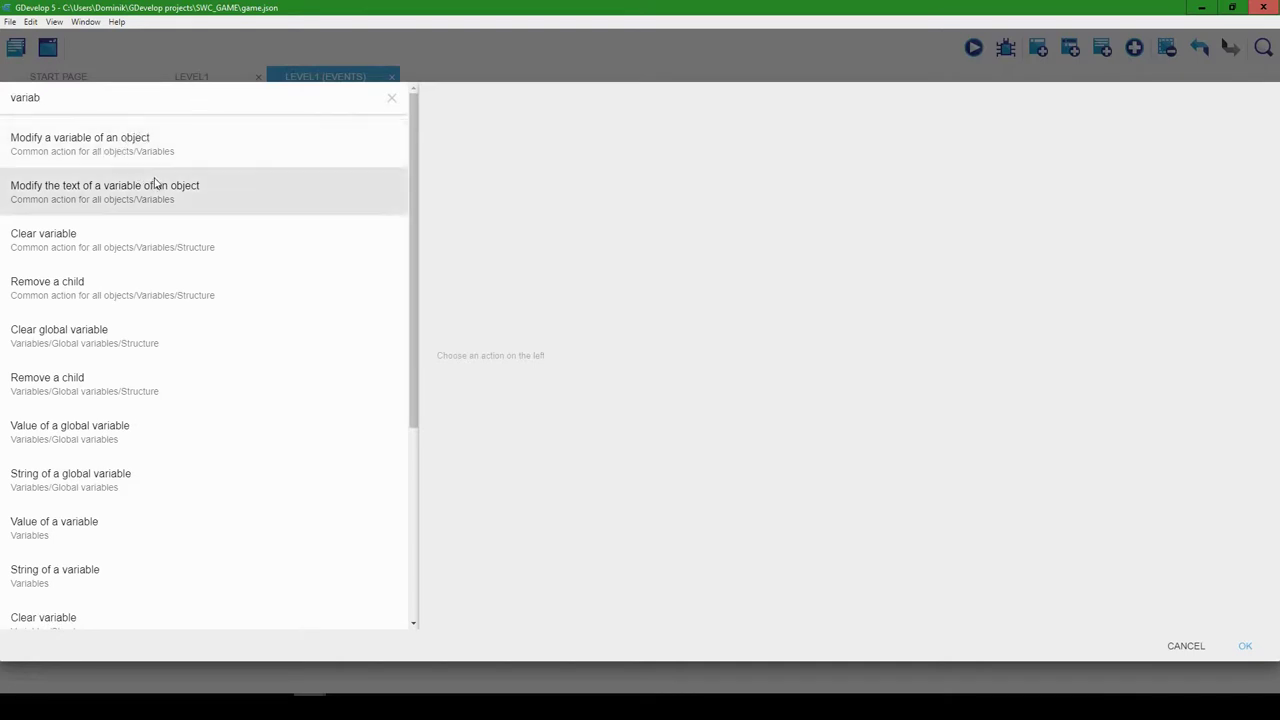
click(107, 199)
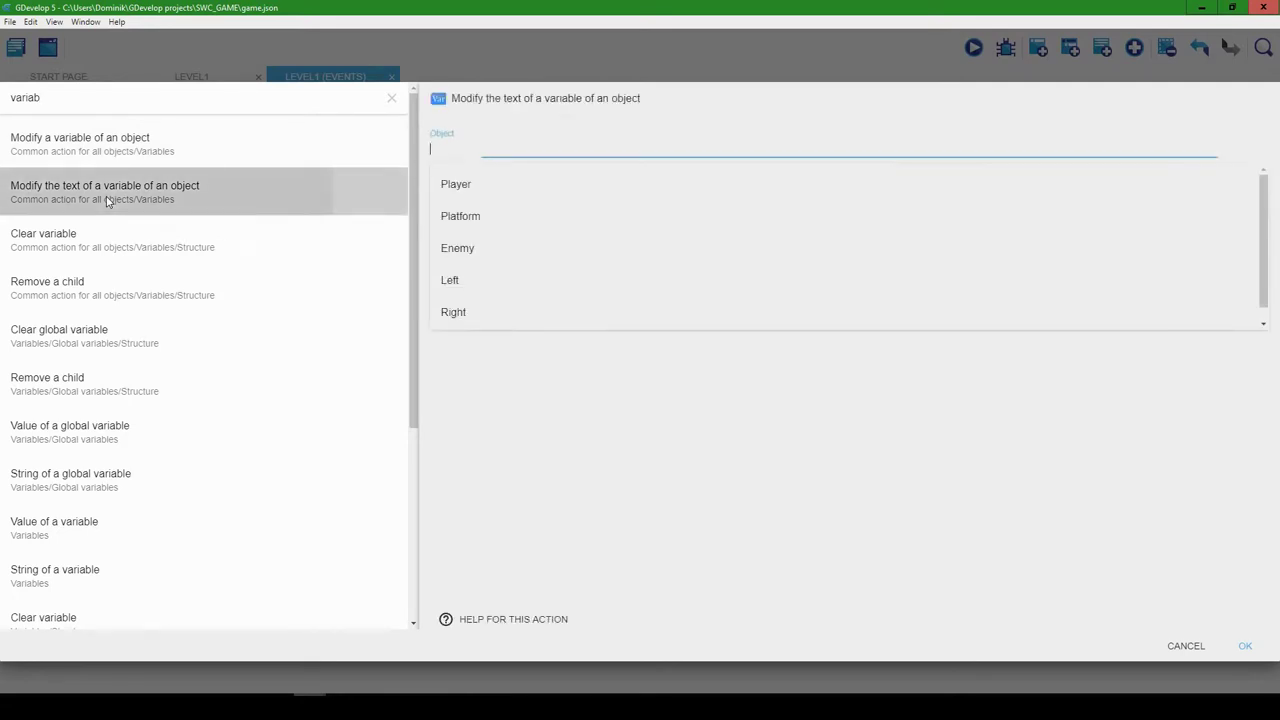
click(486, 258)
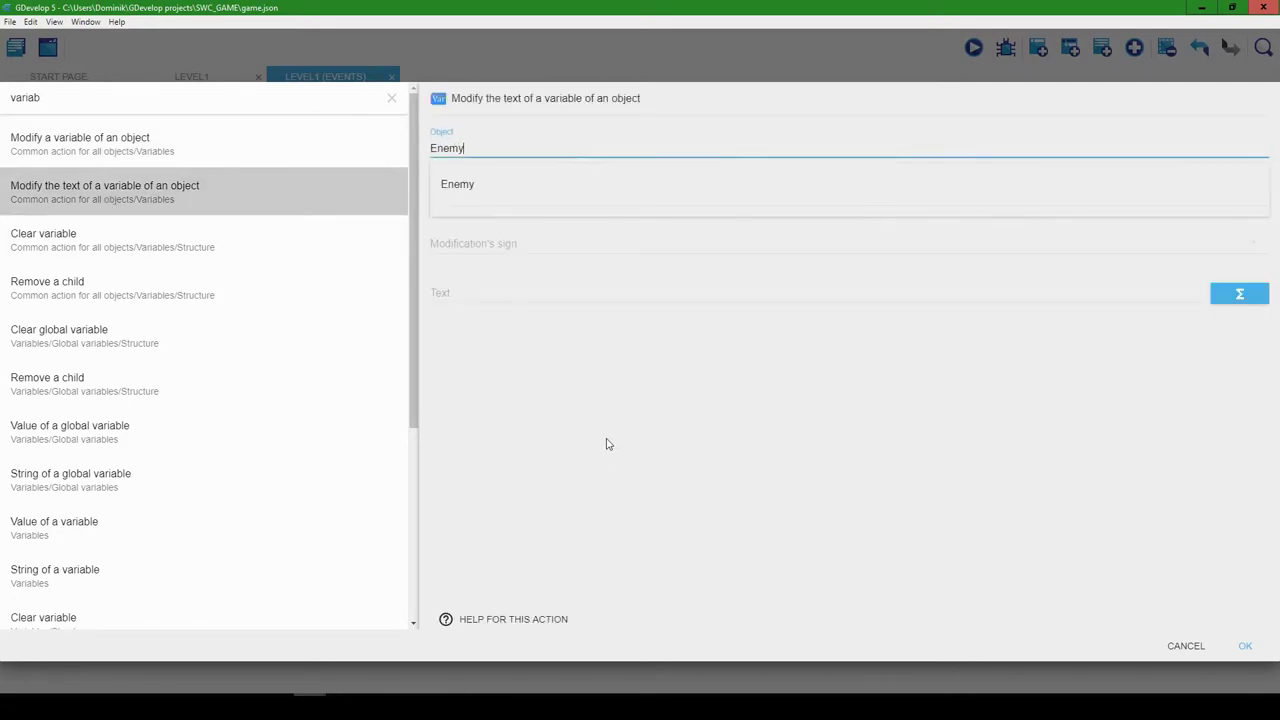
click(471, 200)
click(486, 237)
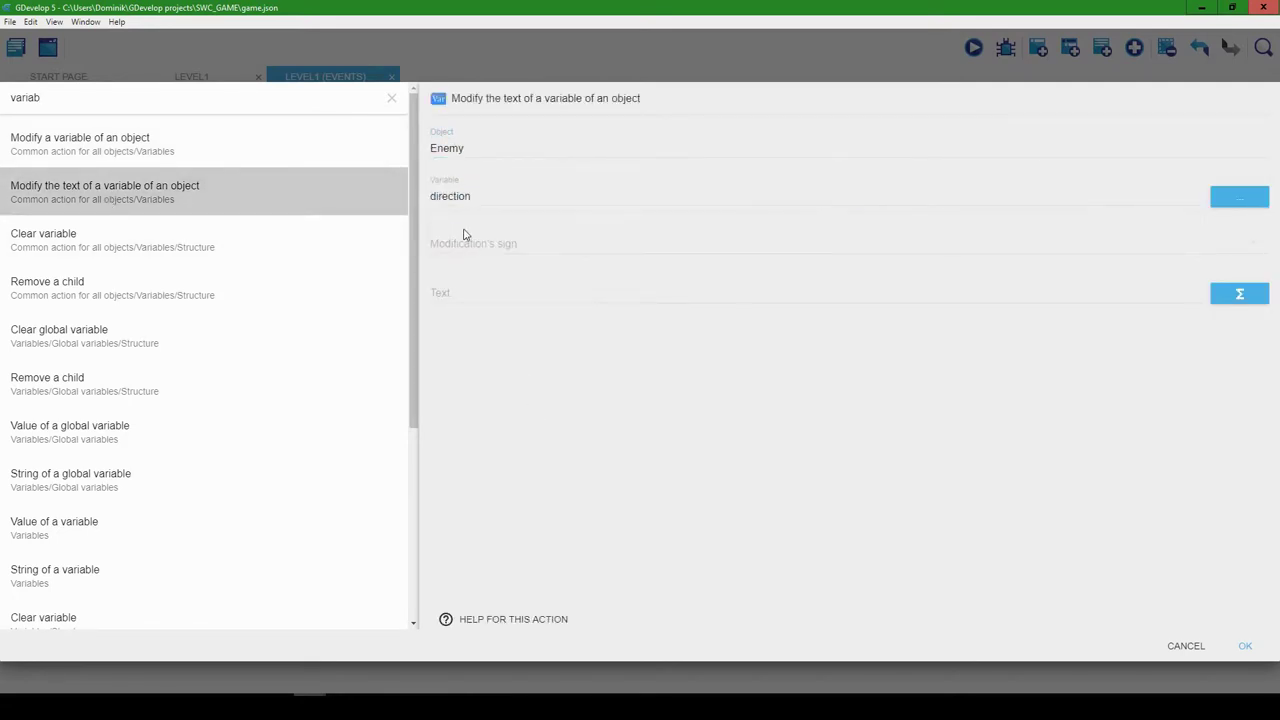
click(478, 256)
click(478, 245)
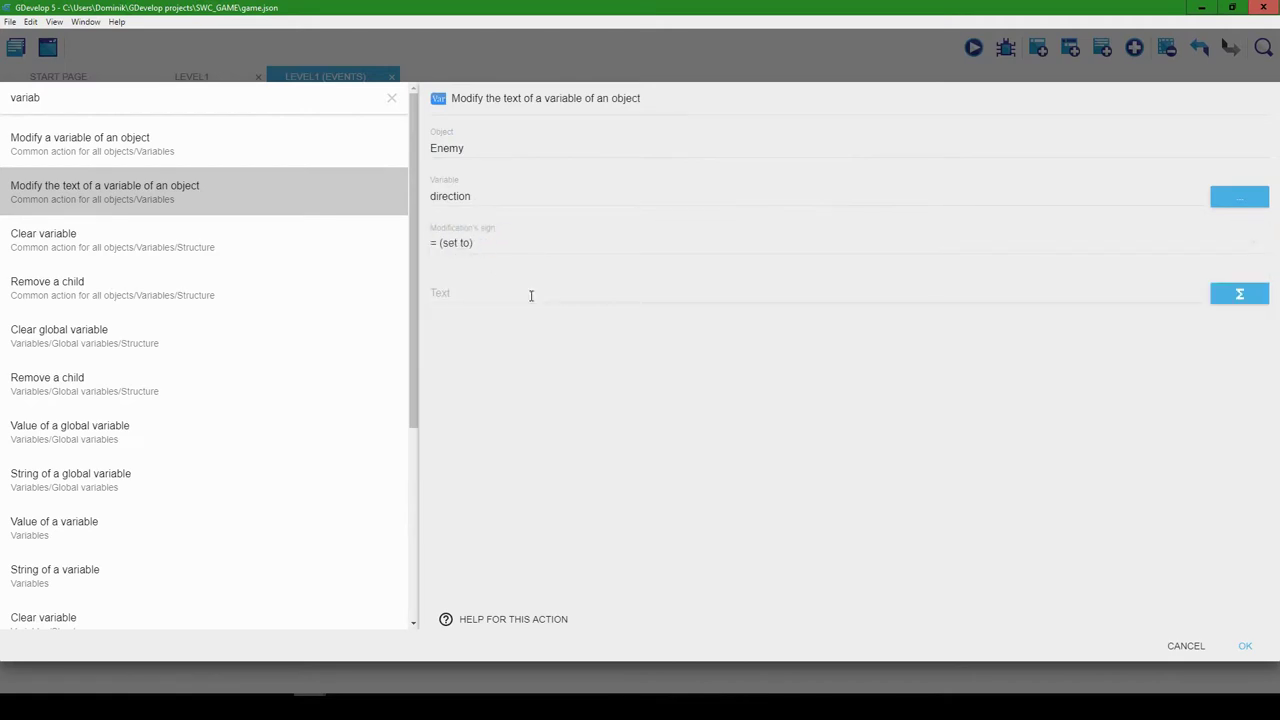
click(531, 295)
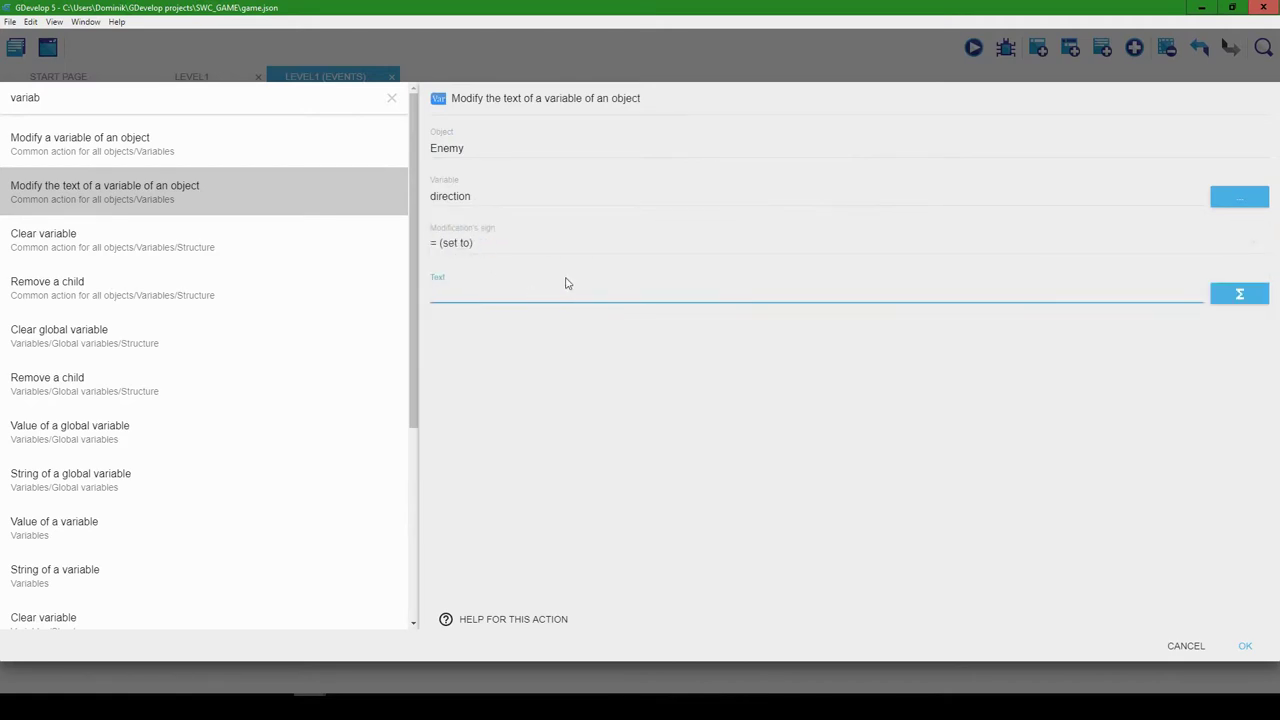
text("right)
click(1245, 646)
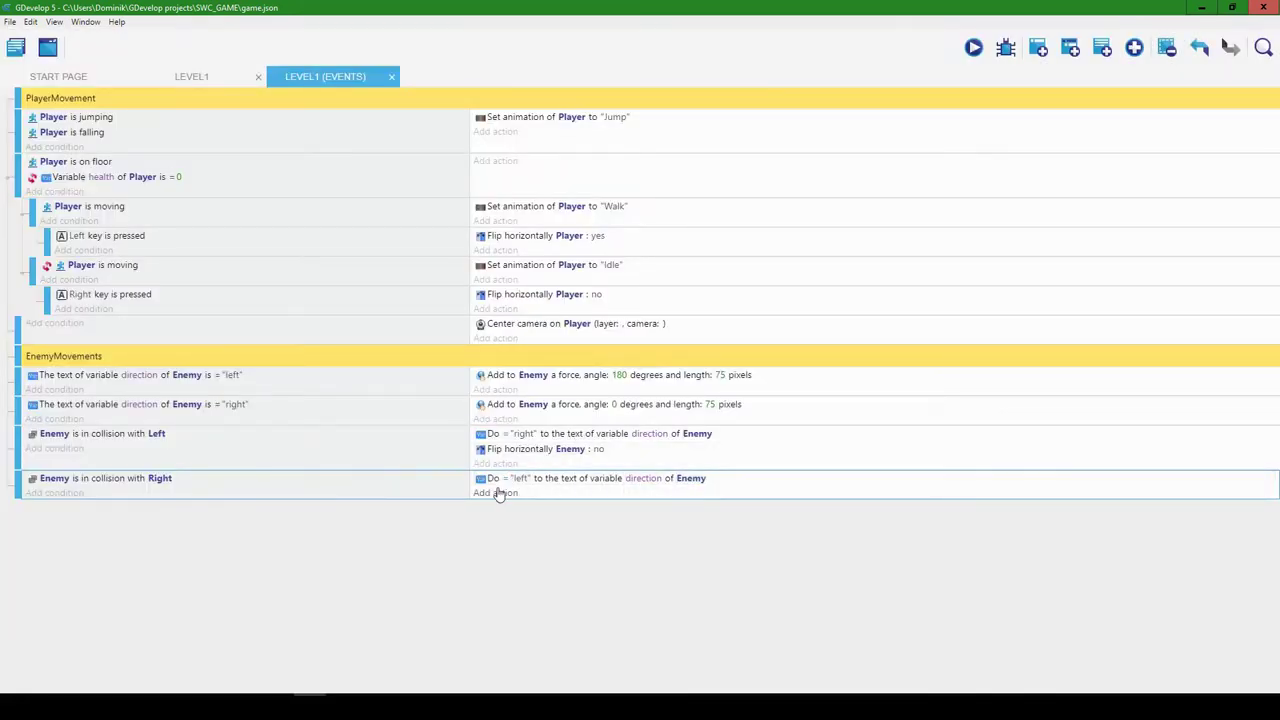
Add a Flip the object horizontally action for Enemy to the Right collision event, with flipping set to Yes
click(498, 493)
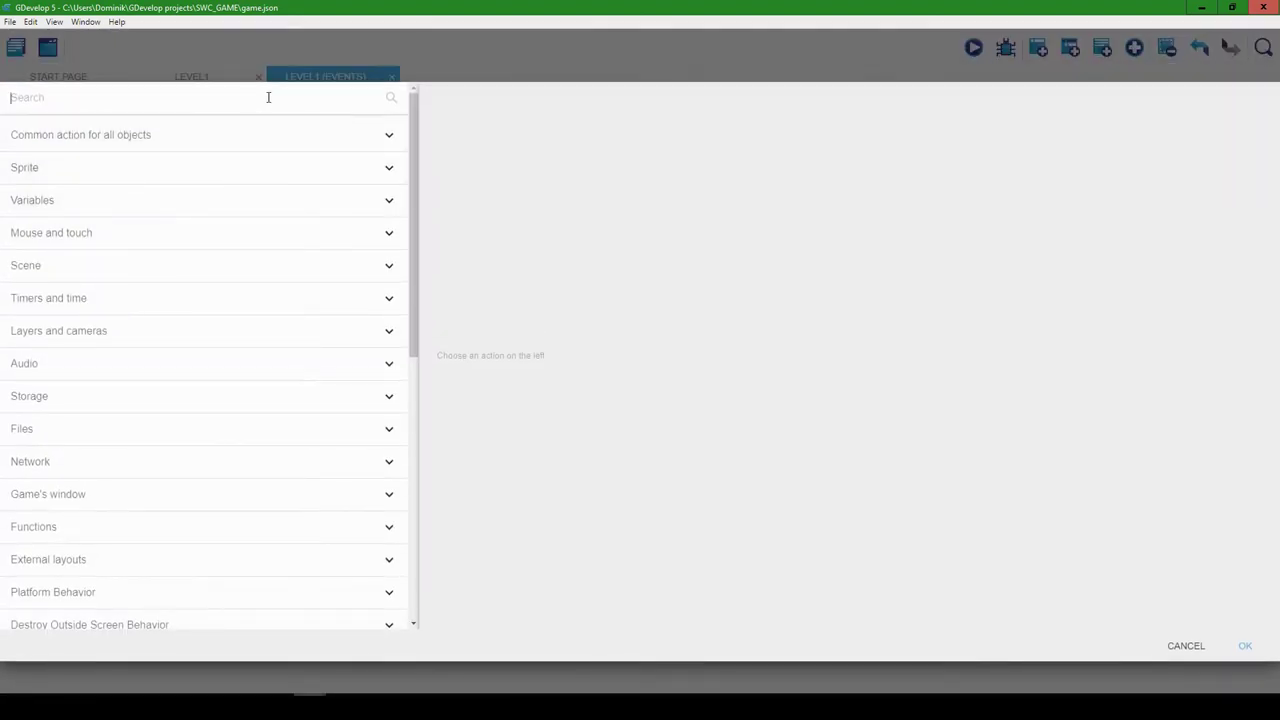
text(flip)
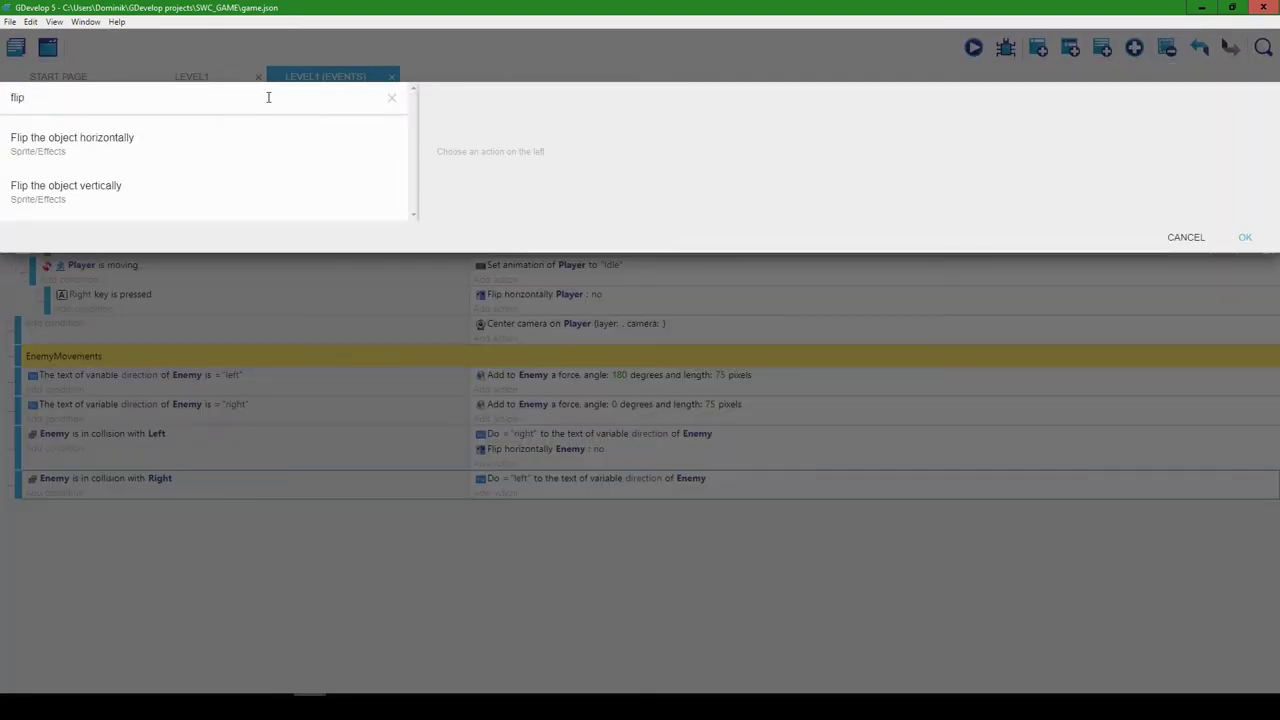
click(80, 137)
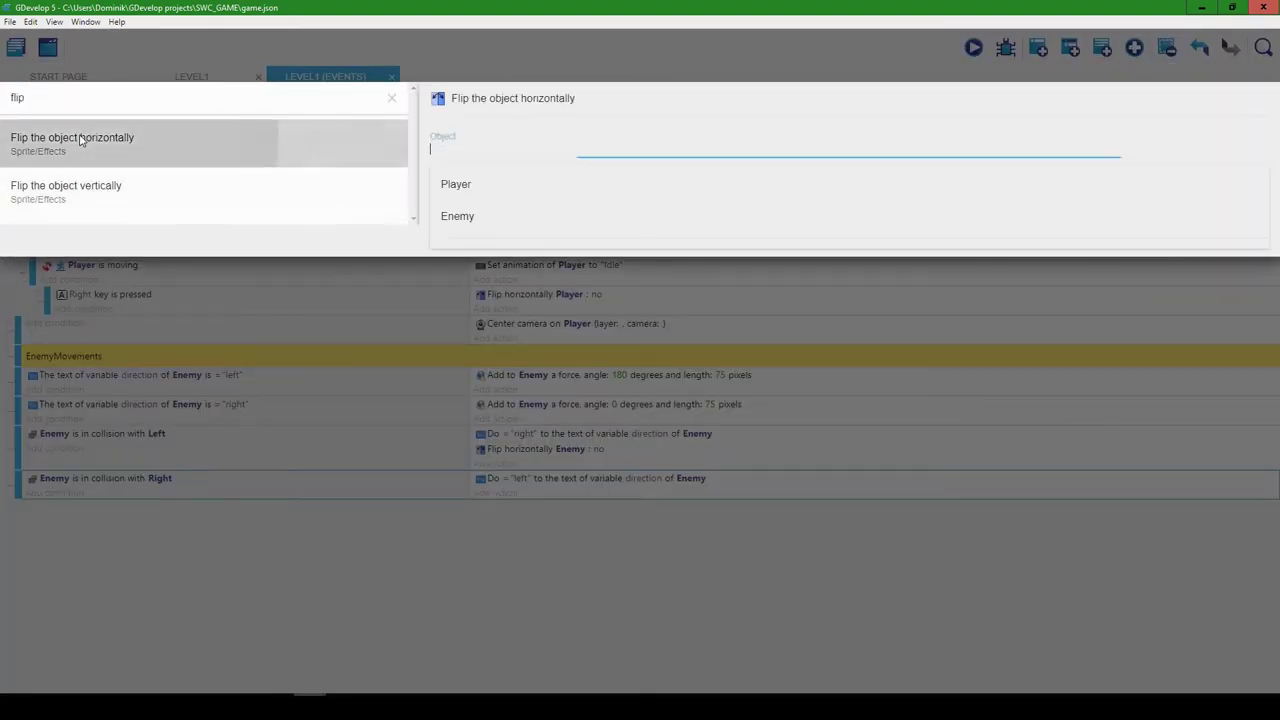
click(463, 218)
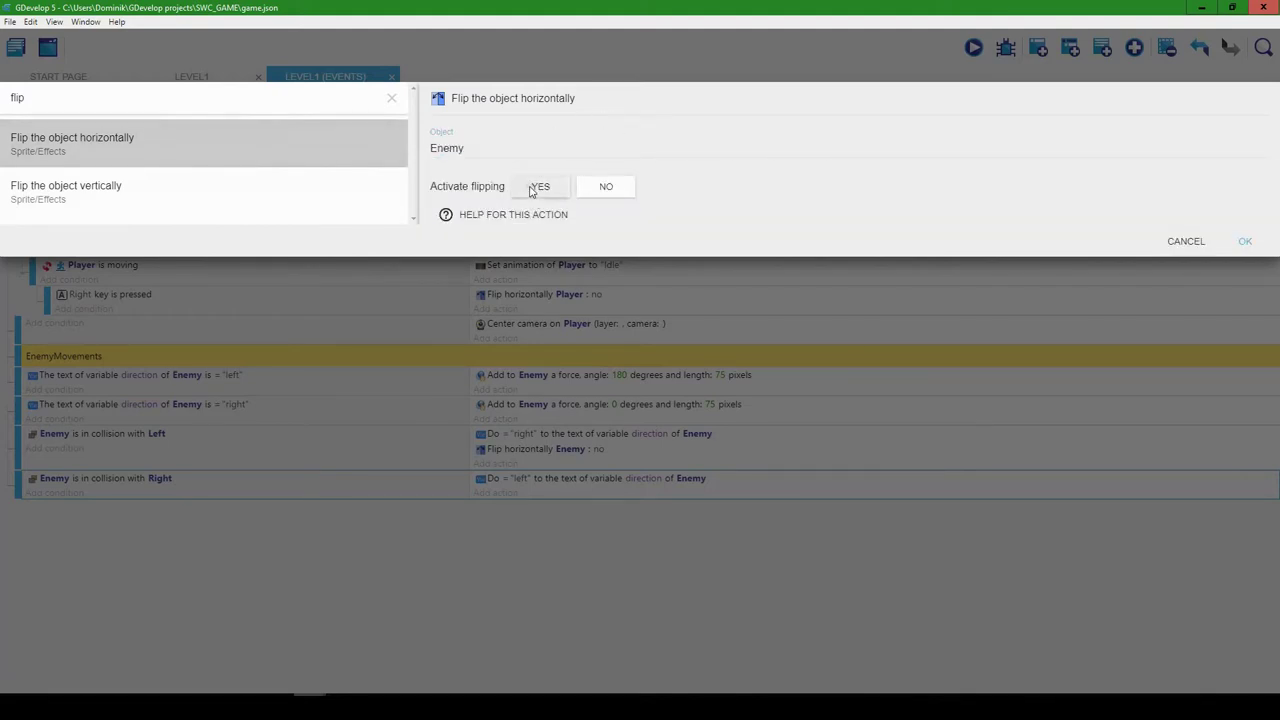
click(535, 188)
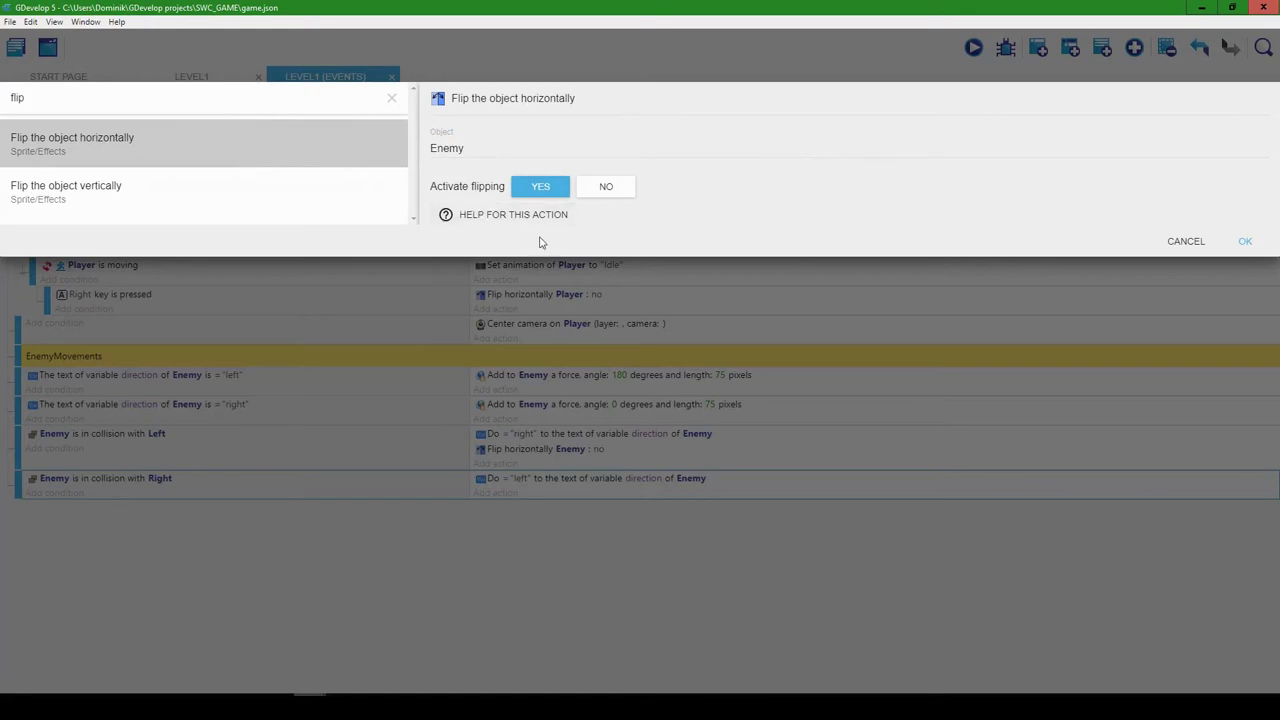
click(1242, 242)
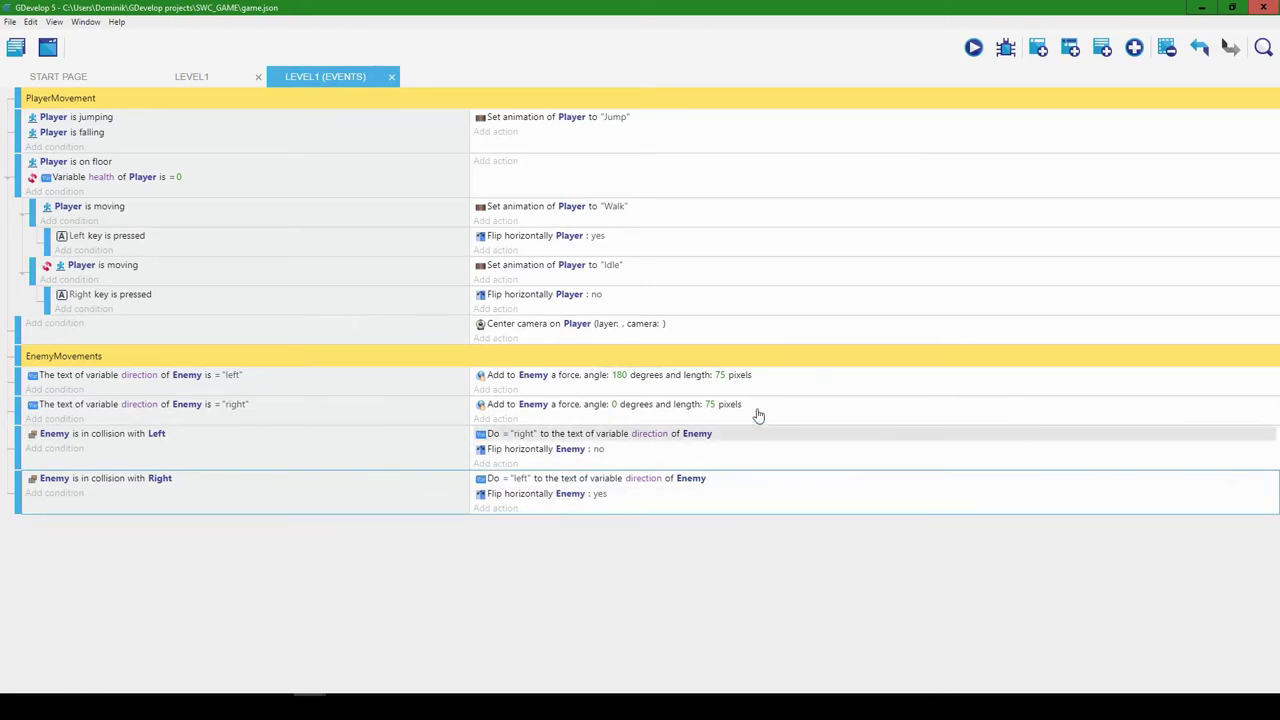
Preview the level and walk and jump the player around the enemy to check its patrol between the Left and Right markers
click(973, 47)
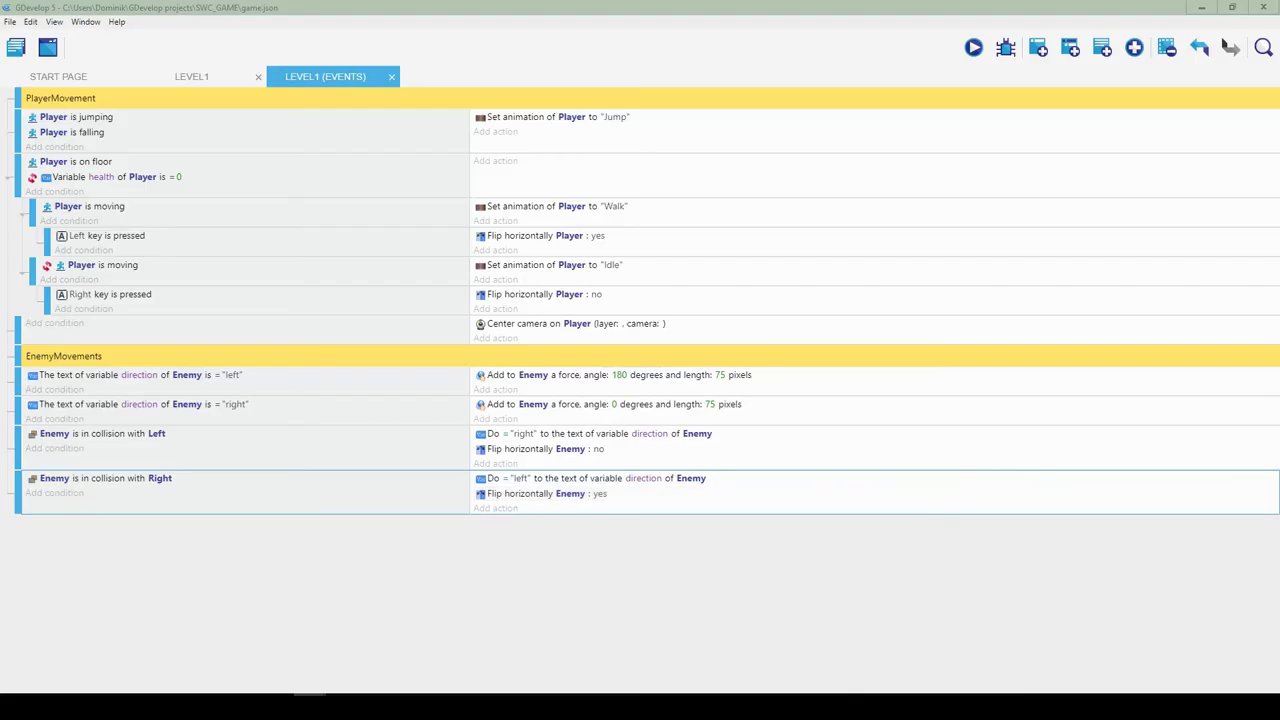
key(Right)
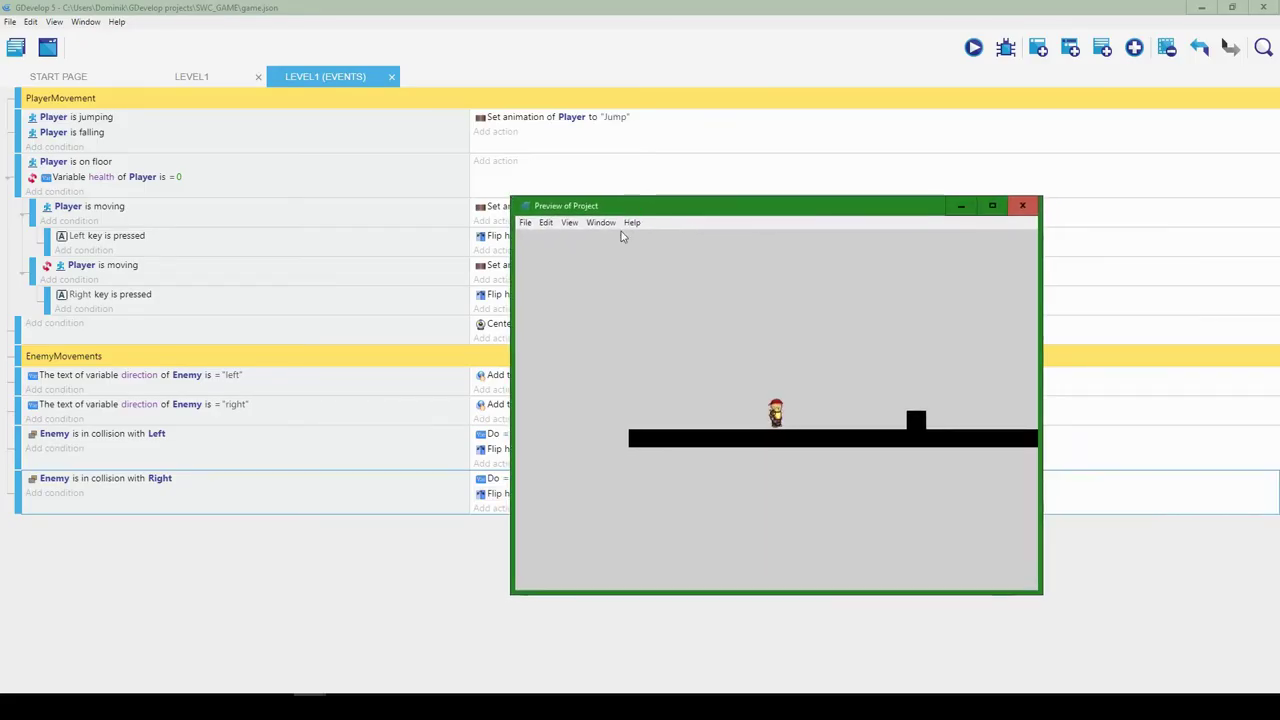
key(Right)
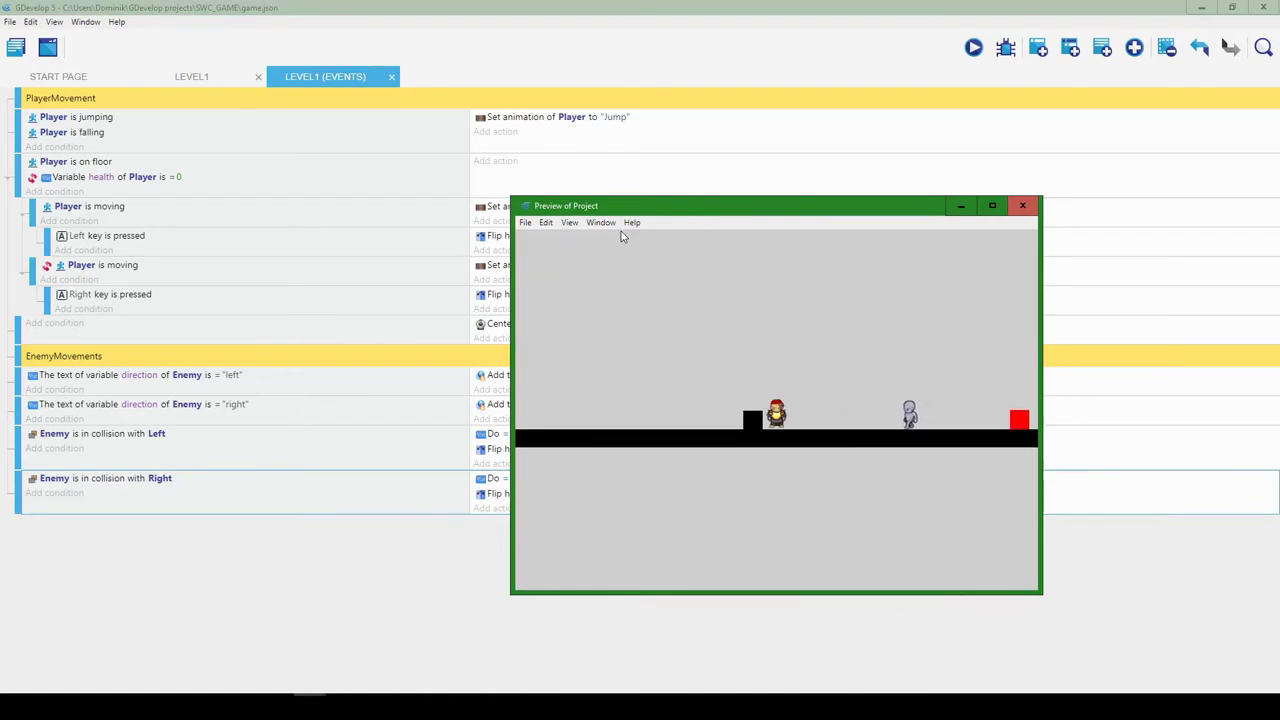
key(Left)
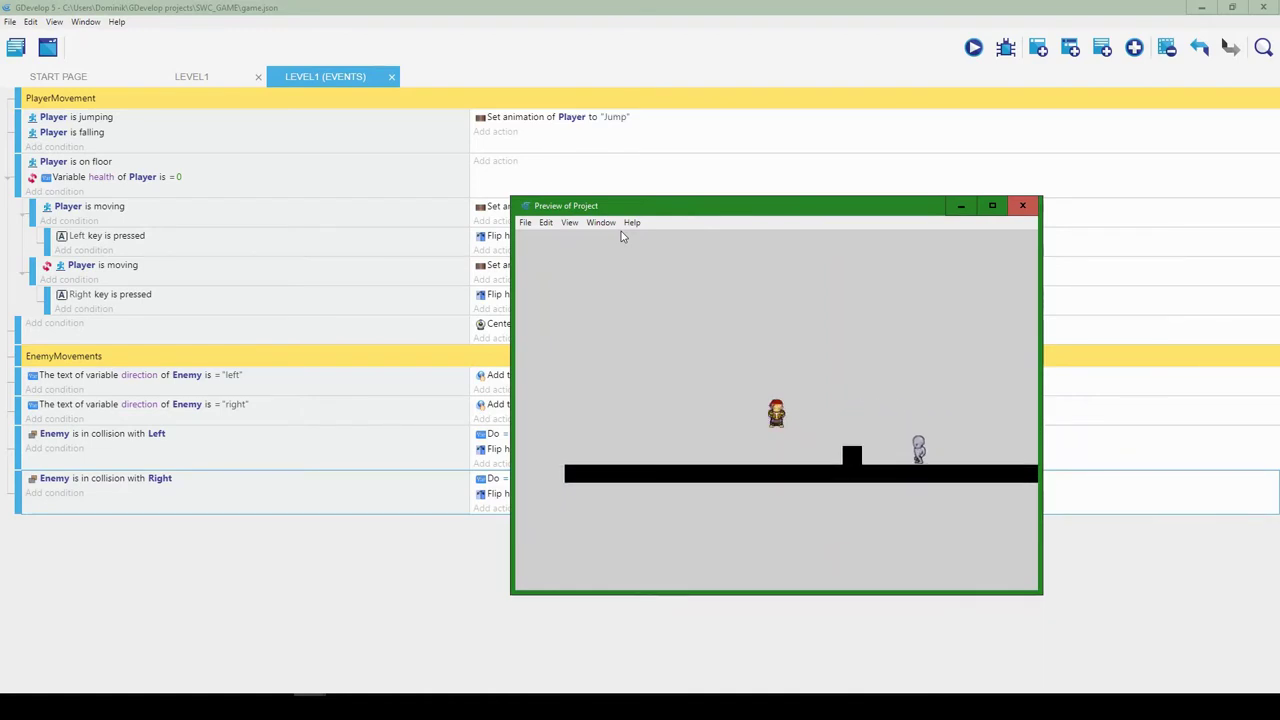
key(Right)
key(space)
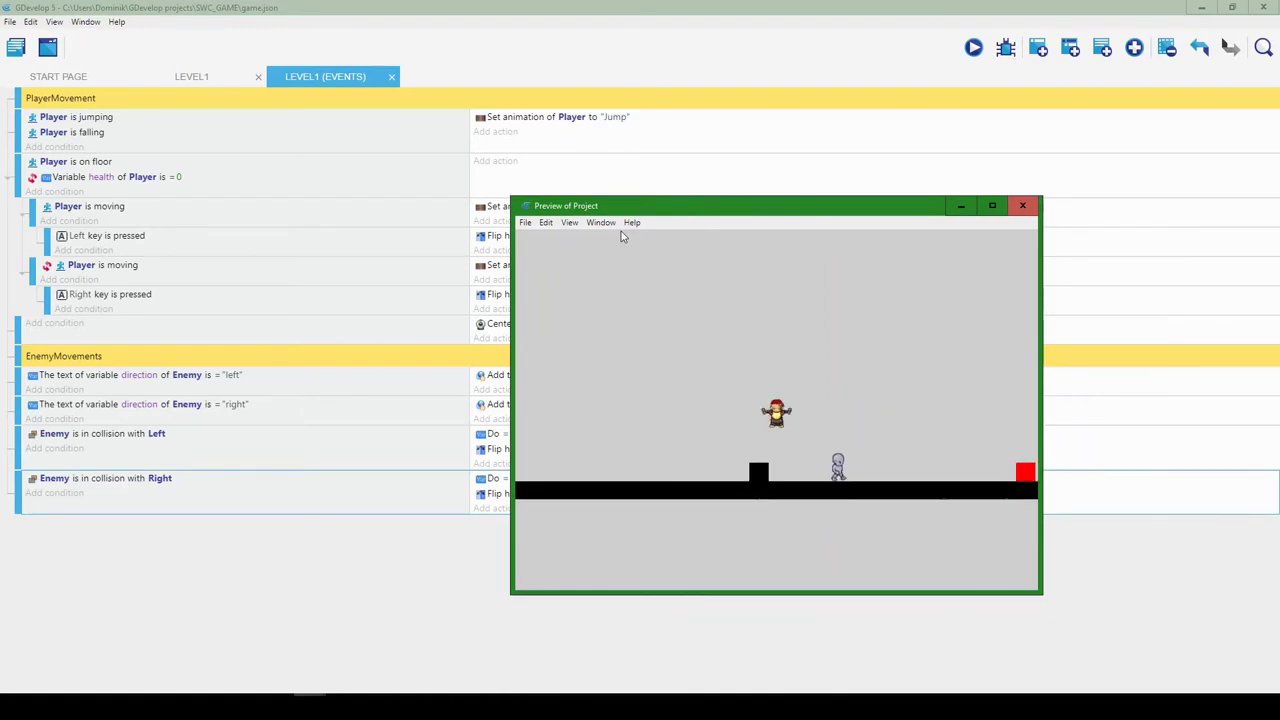
key(Right)
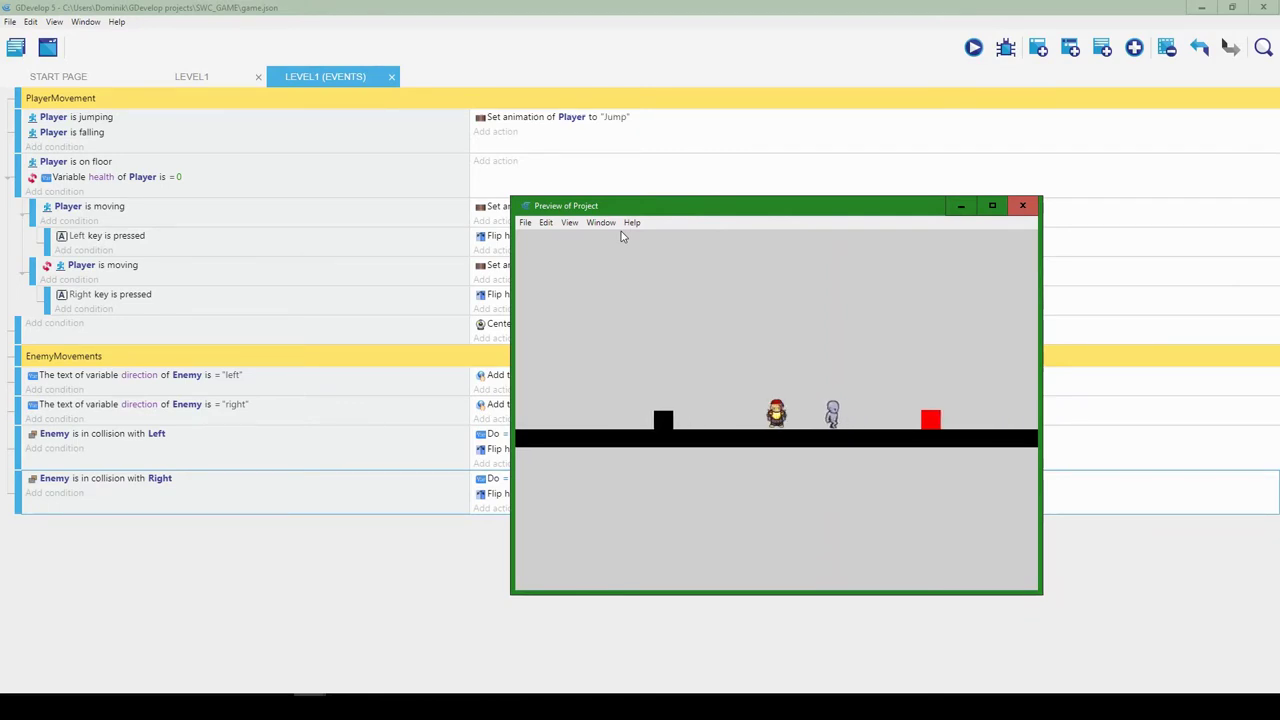
key(Left)
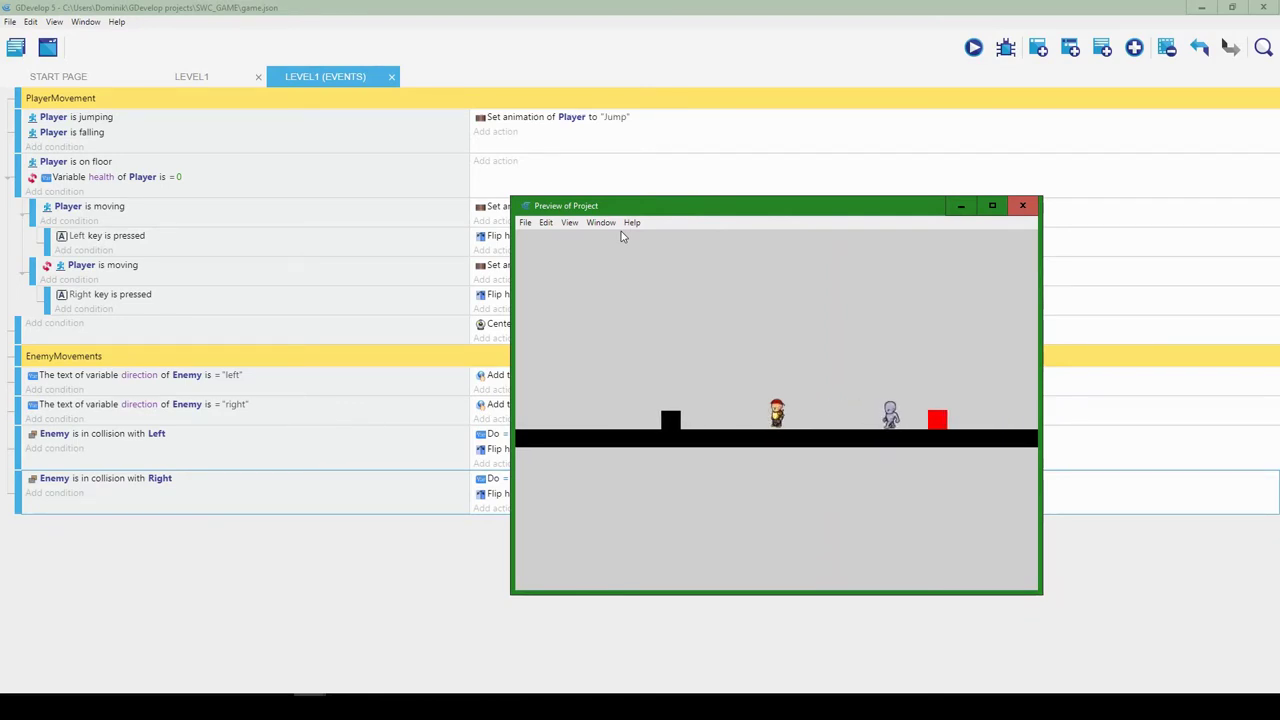
key(space)
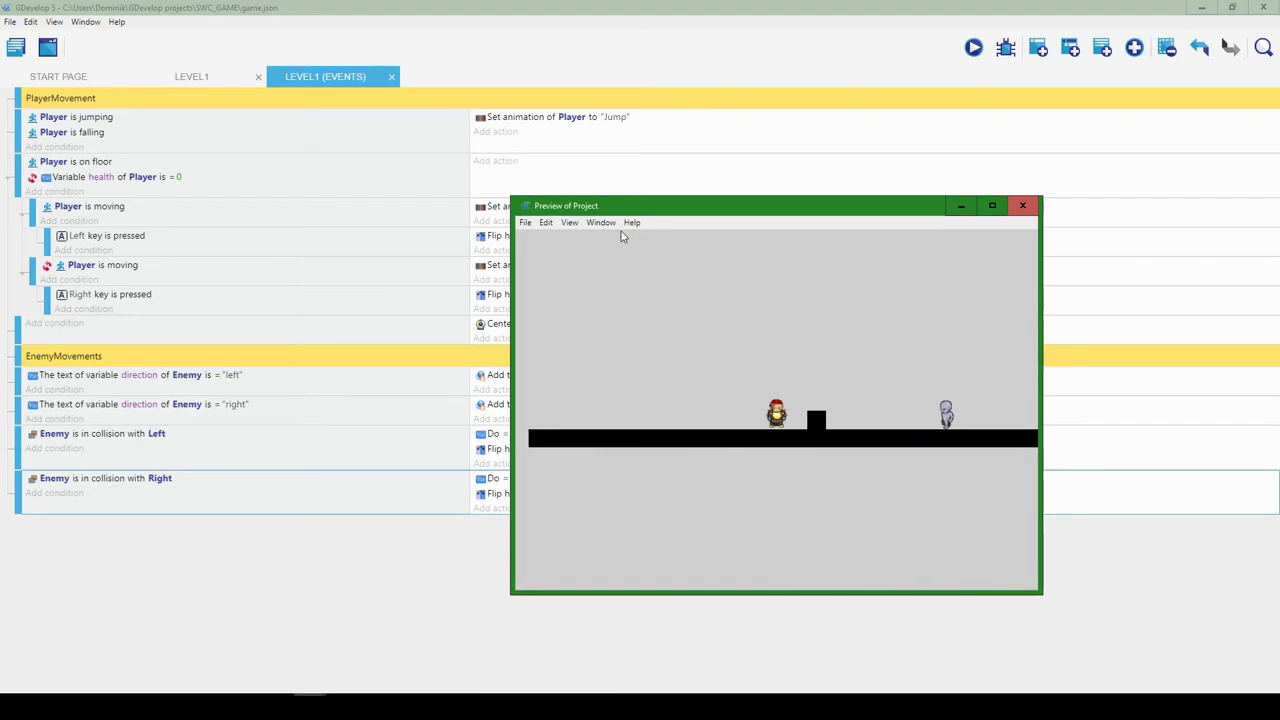
key(Right)
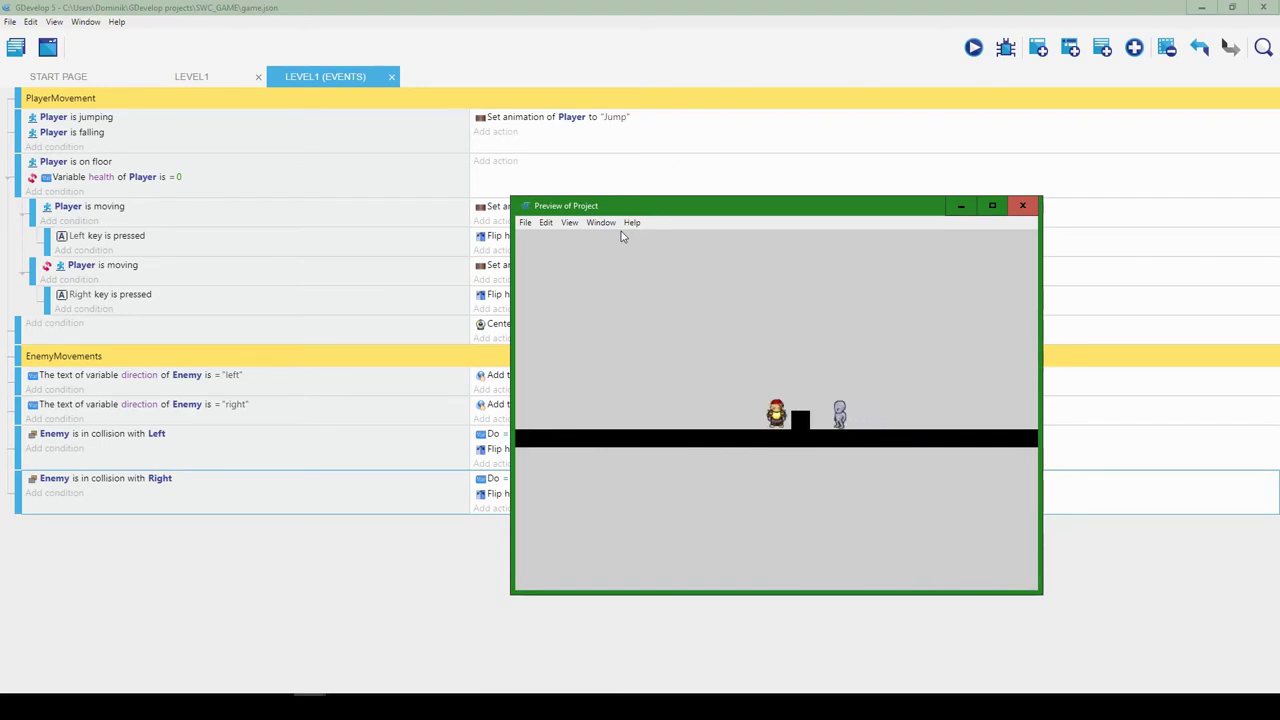
key(Right)
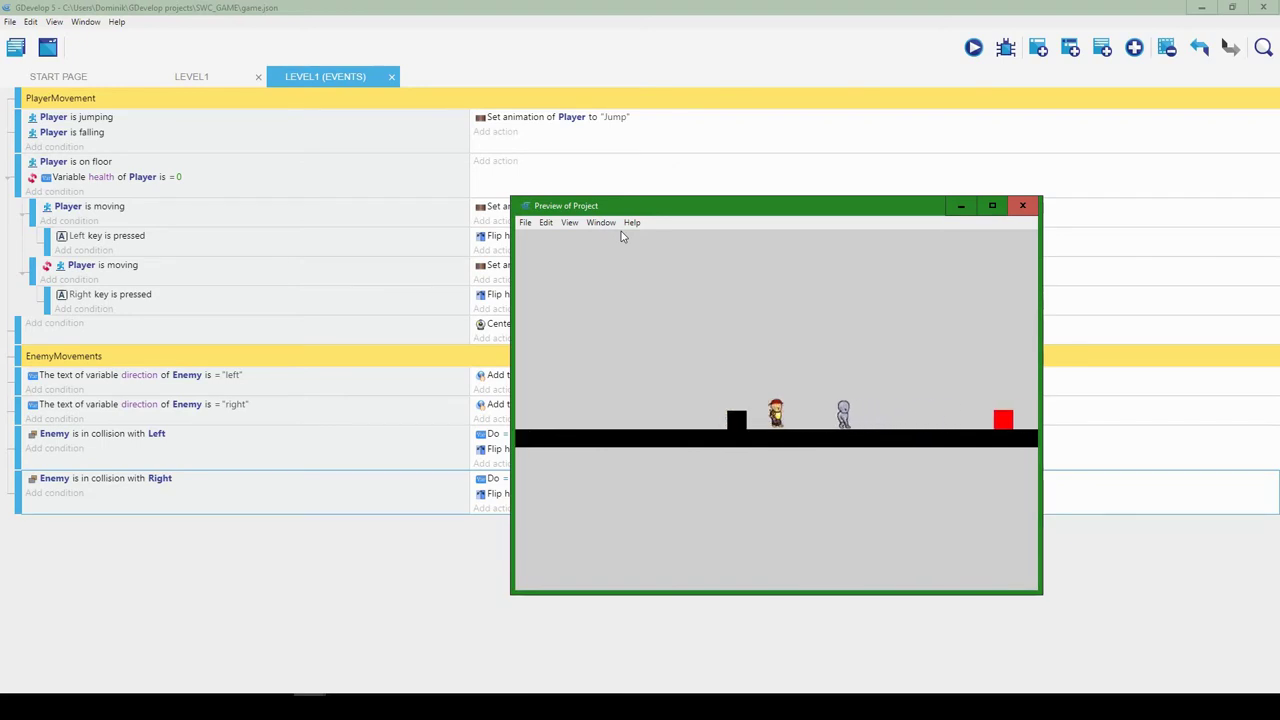